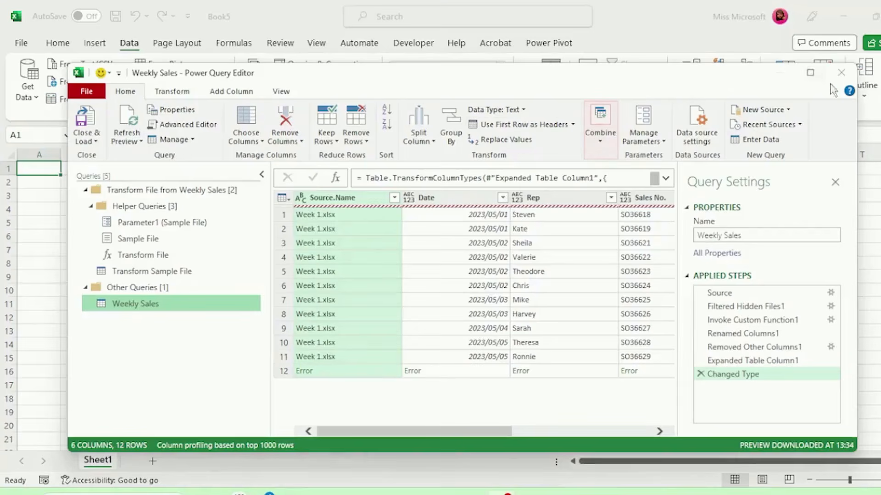
Examine the error details for the Source.Name cell in row 12 of the Weekly Sales query.
left_click(810, 73)
left_click(262, 304)
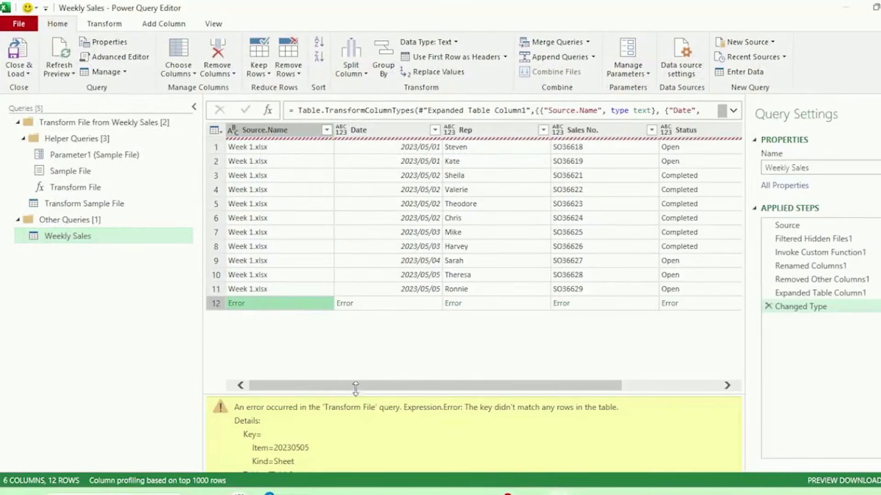
left_click_drag(355, 389, 365, 317)
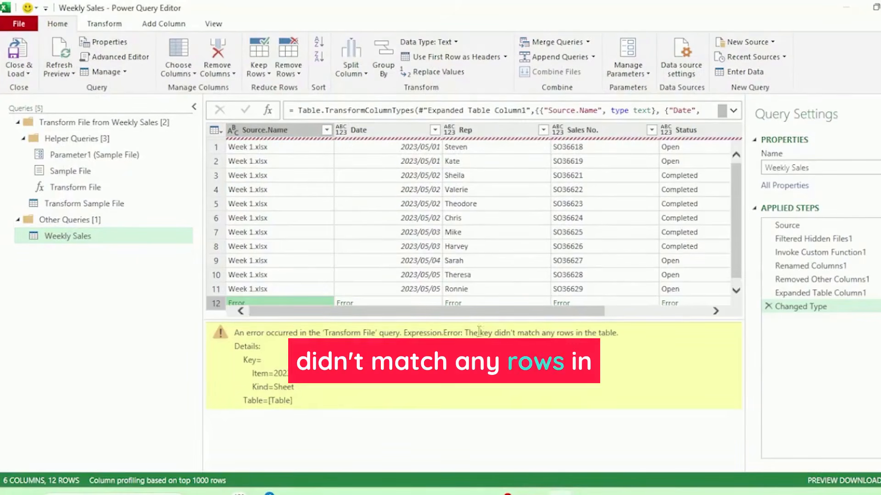
left_click_drag(463, 333, 620, 332)
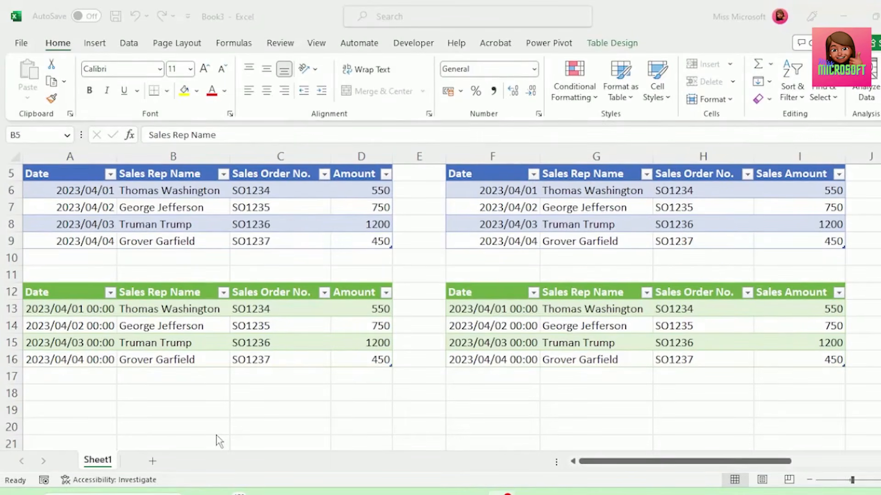
Shorten the blue source table's column header in B5 to Sales Rep.
double_click(193, 177)
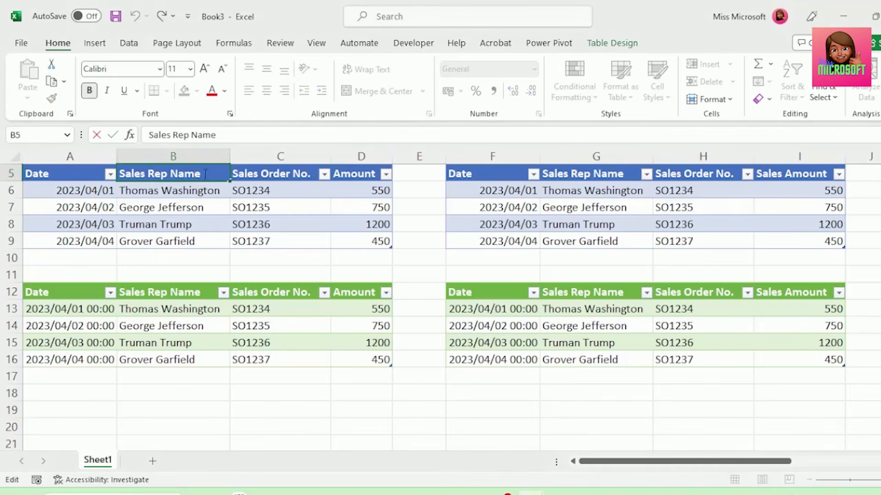
left_click_drag(205, 174, 170, 173)
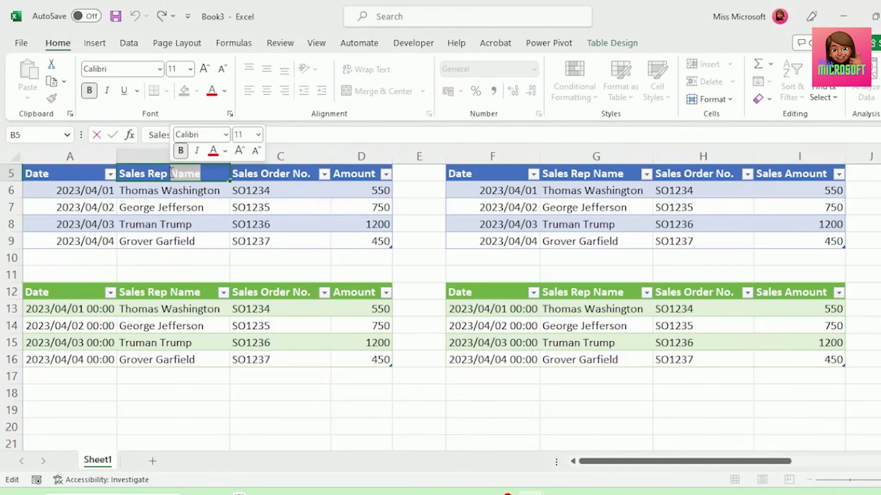
key("BackSpace")
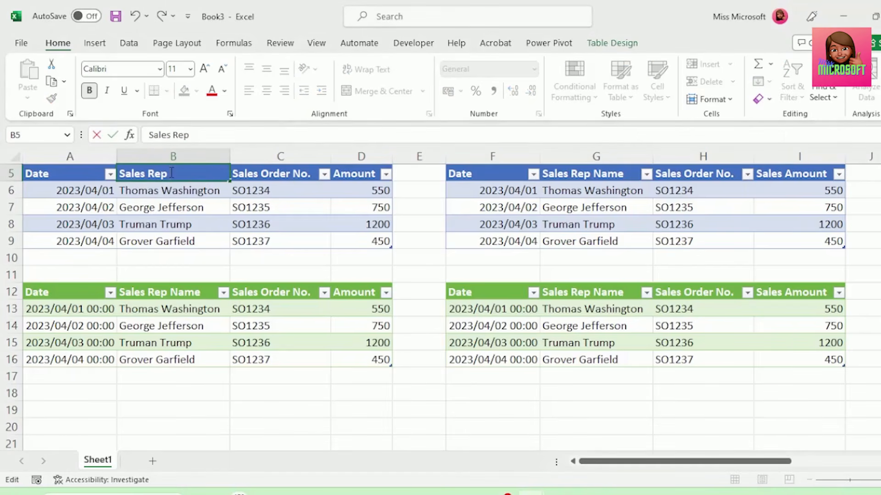
Try to refresh the green query table that starts in A12 with the renamed source header.
right_click(184, 326)
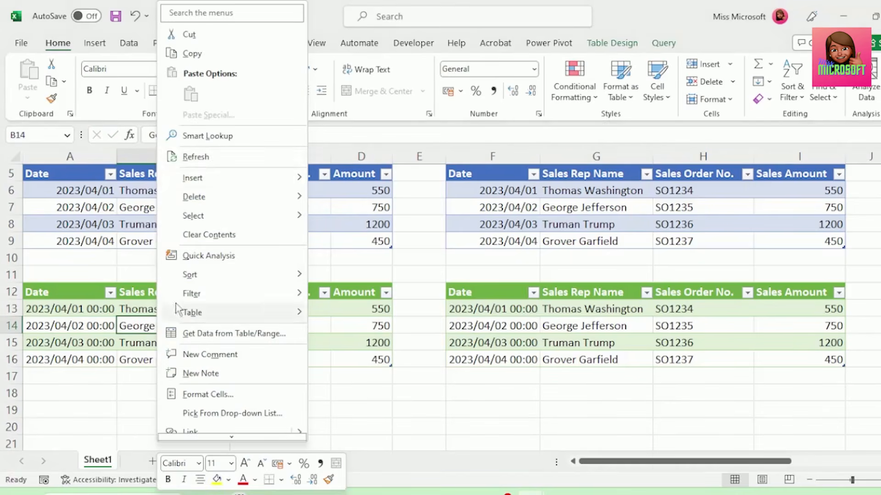
left_click(211, 156)
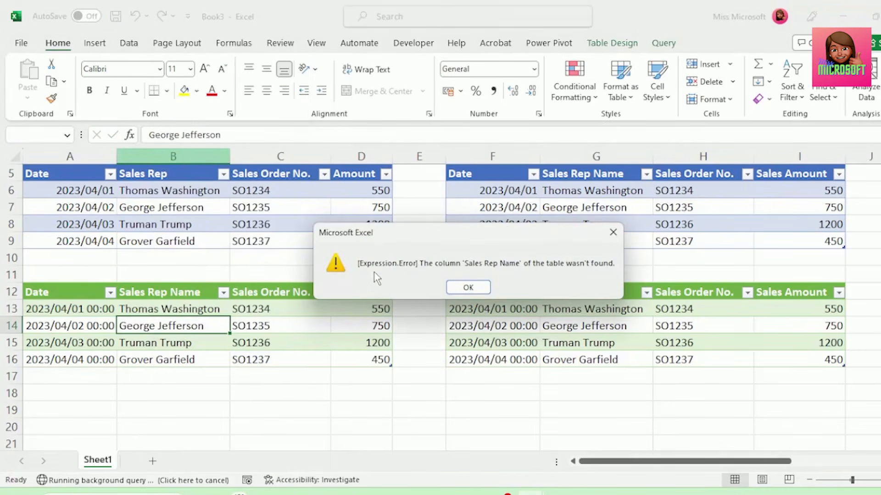
left_click(468, 288)
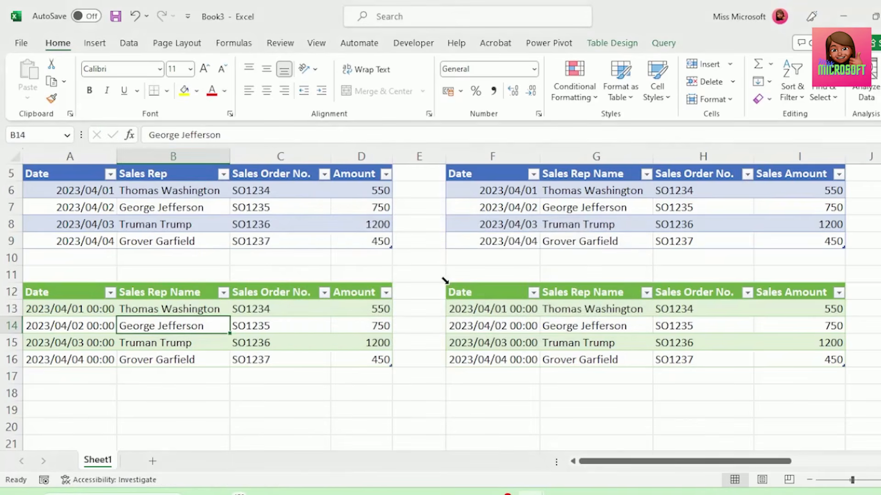
Shorten the second blue source table's column header in G5 to Sales Rep.
left_click(596, 173)
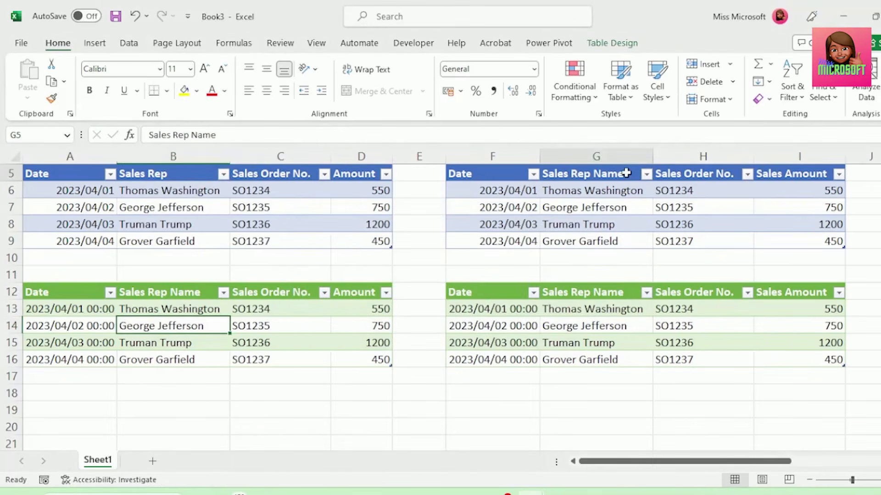
double_click(624, 174)
left_click_drag(623, 174, 592, 171)
key("BackSpace")
left_click(698, 191)
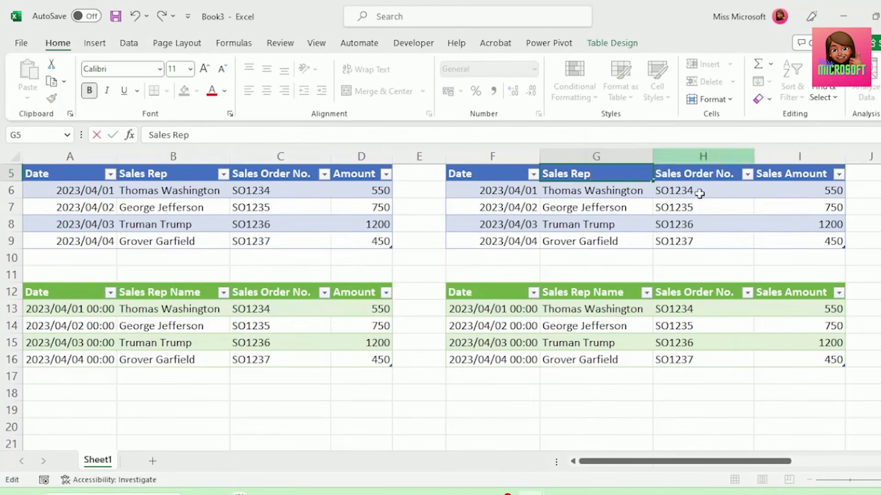
Refresh the green query table that starts in F12 and select its Sales Rep header.
right_click(583, 325)
left_click(616, 156)
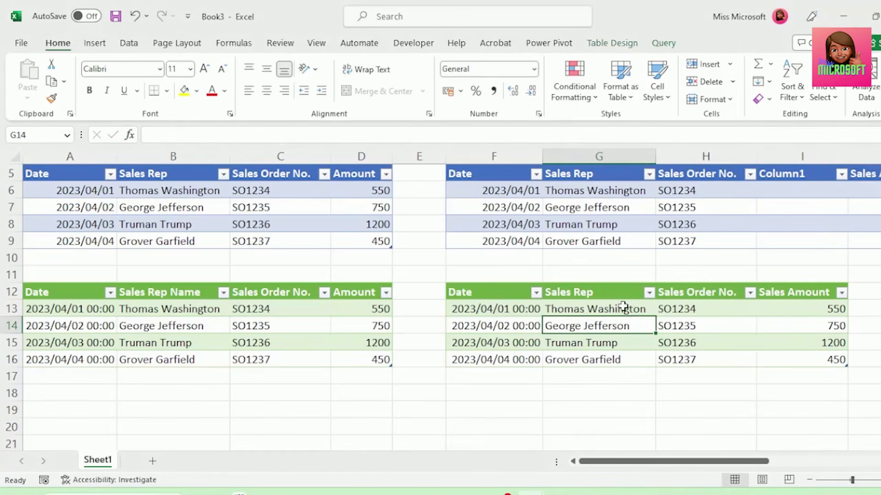
left_click(614, 289)
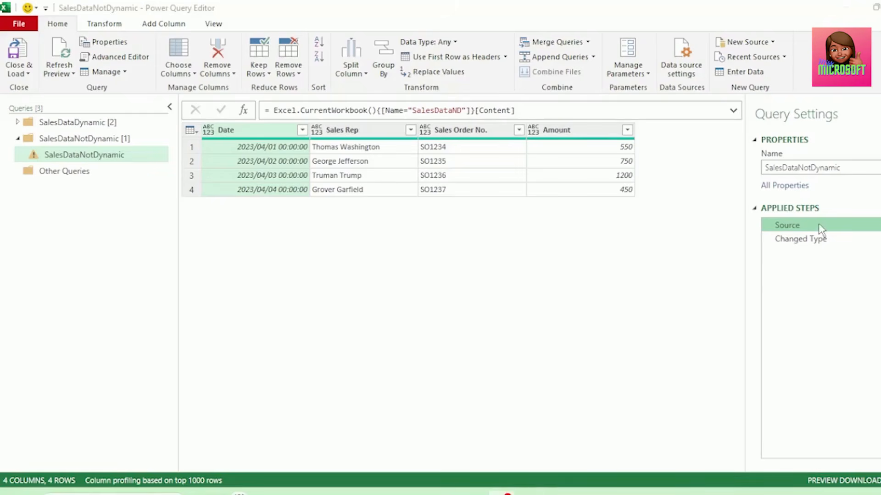
Inspect the full Changed Type formula of the SalesDataNotDynamic query, its hard-coded "Sales Rep Name" reference and the error details.
left_click(818, 239)
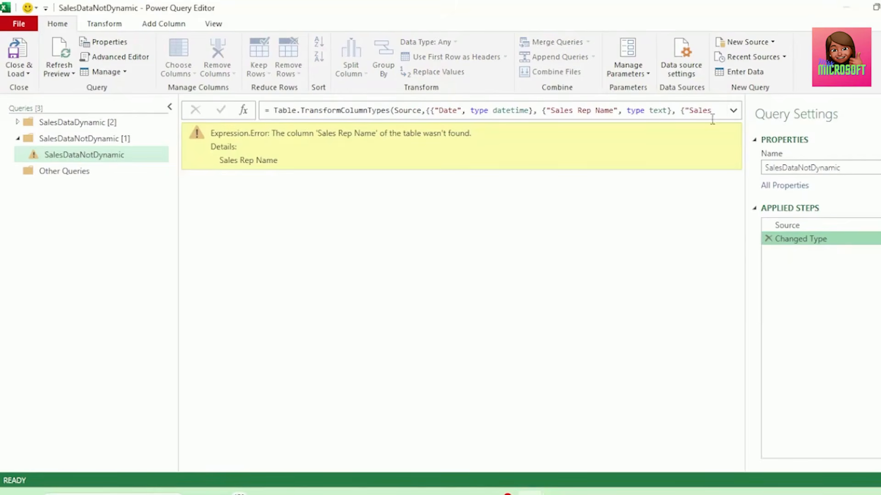
left_click(733, 111)
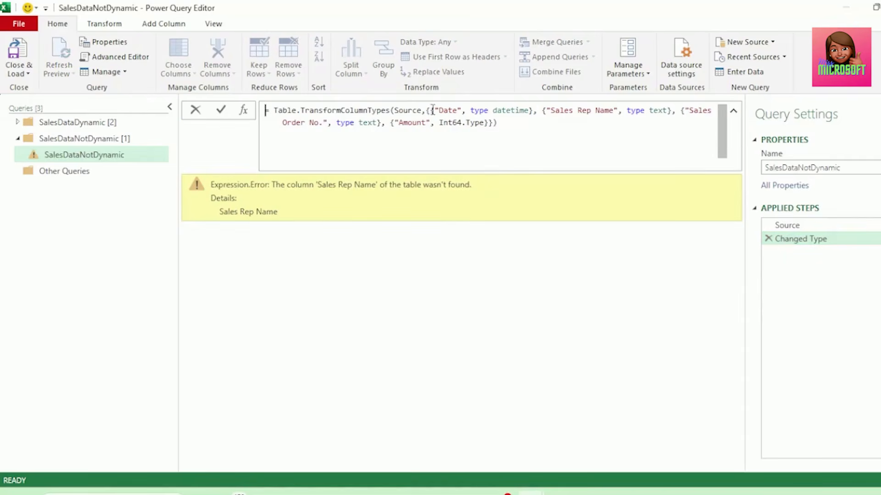
left_click_drag(431, 110, 515, 130)
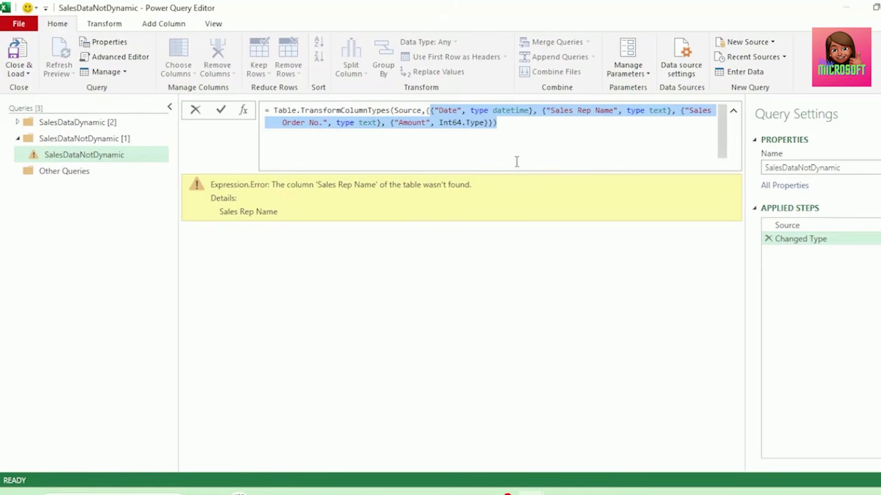
left_click(524, 148)
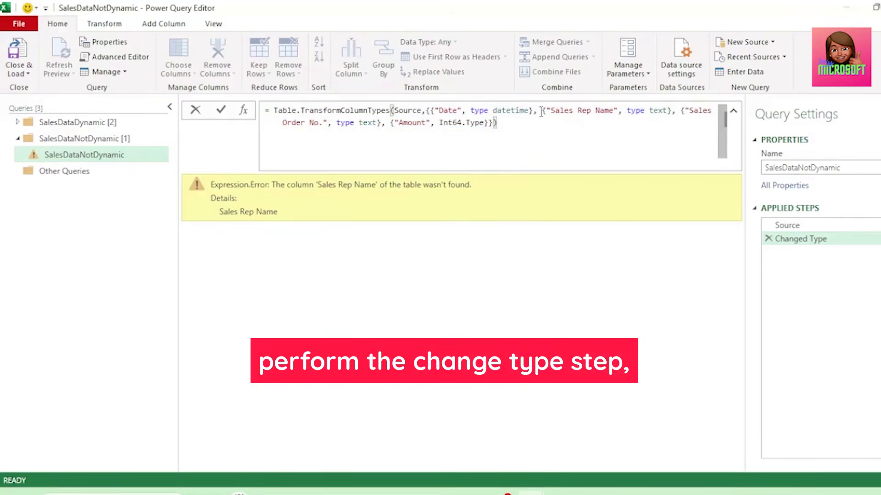
left_click_drag(546, 110, 621, 110)
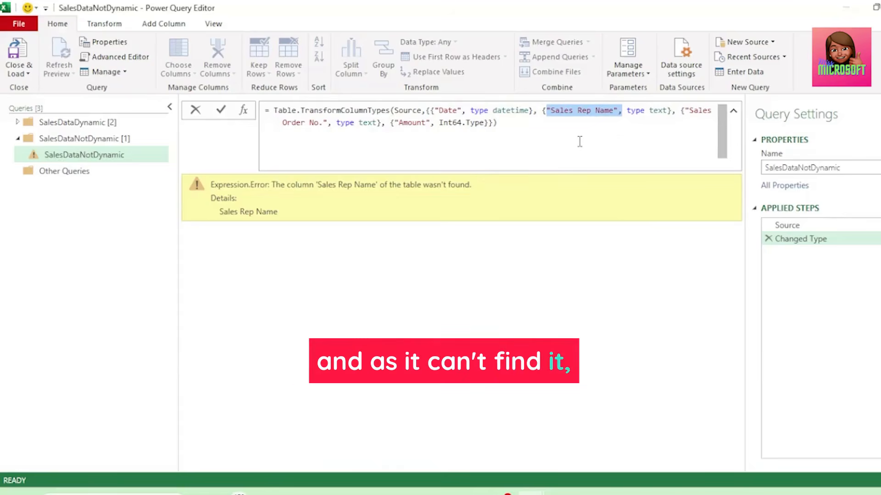
left_click(214, 183)
triple_click(214, 184)
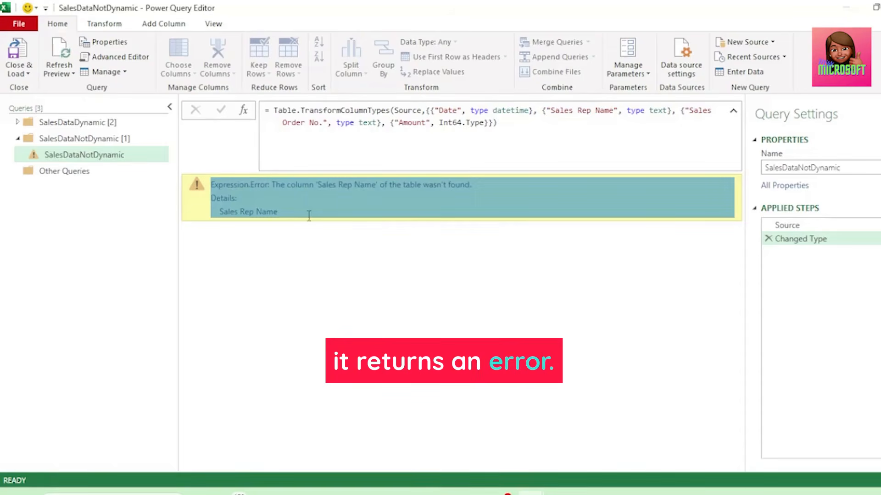
left_click(328, 256)
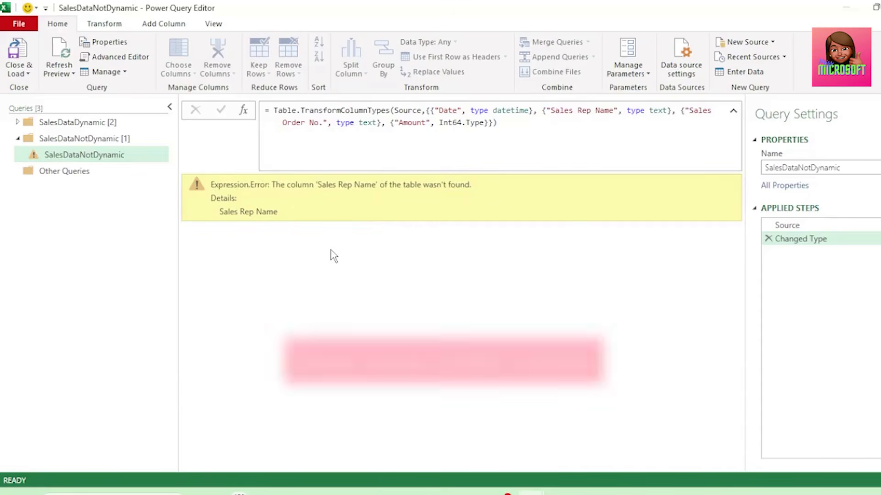
Examine the arguments of Table.TransformColumnTypes in the Changed Type formula: the Source table and the bracketed list of columns and types.
left_click_drag(274, 111, 396, 112)
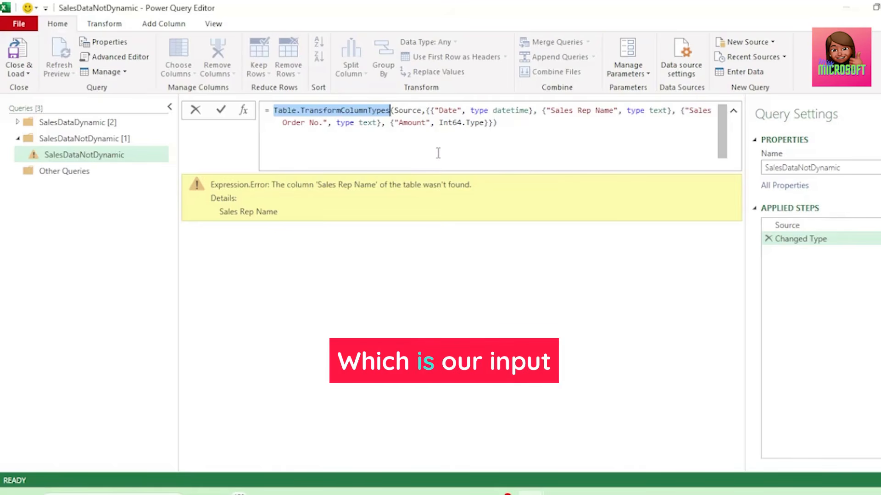
left_click_drag(393, 111, 422, 112)
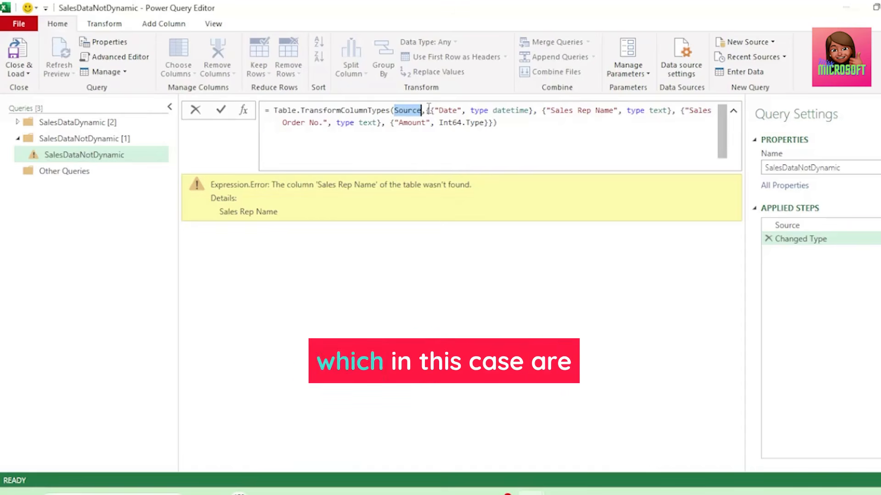
left_click_drag(429, 109, 493, 126)
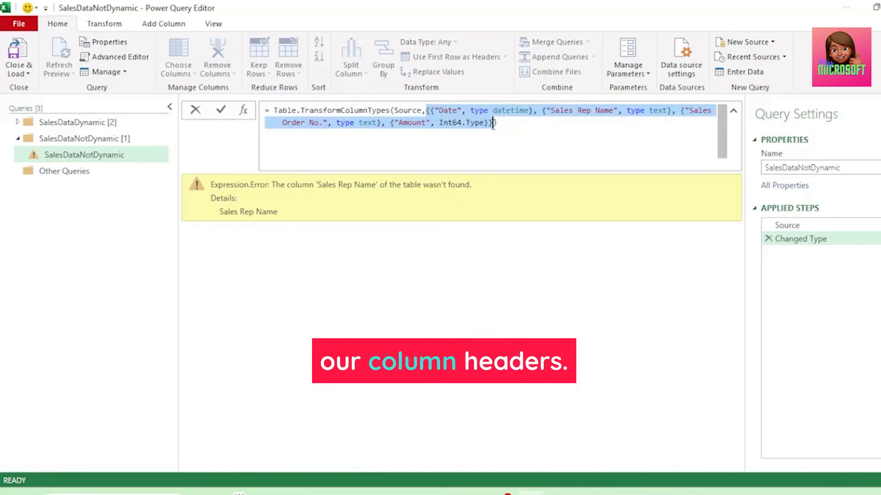
left_click(499, 157)
left_click_drag(426, 111, 435, 112)
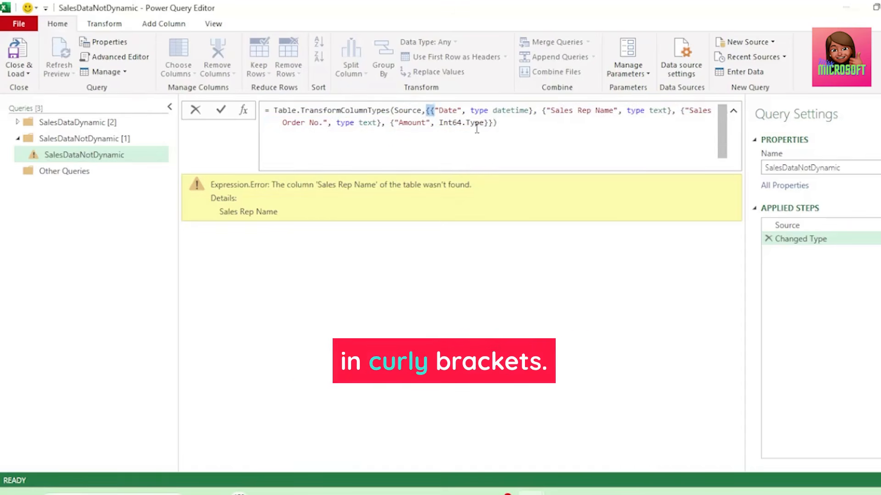
left_click(496, 123)
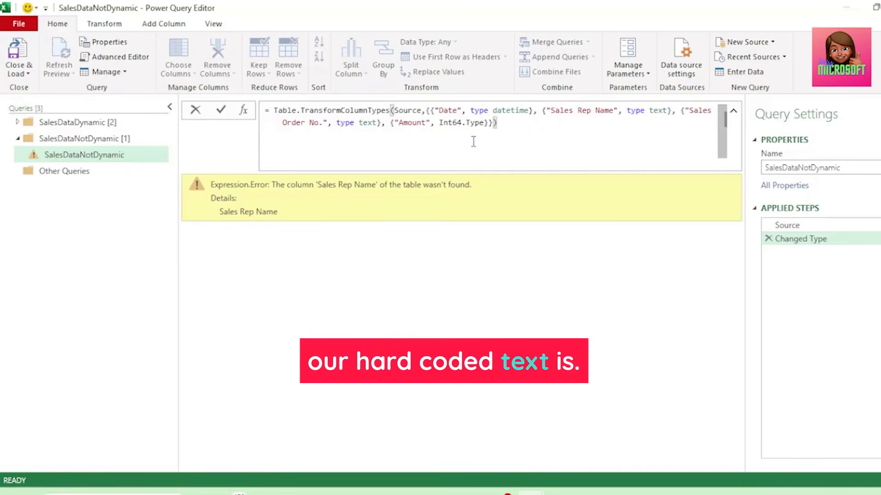
Duplicate the SalesDataNotDynamic query and delete the Changed Type step from the copy.
right_click(93, 155)
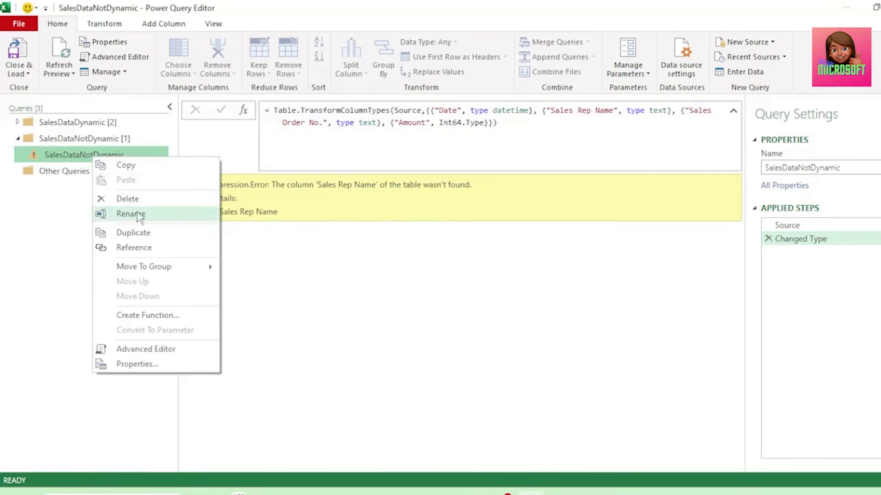
left_click(133, 233)
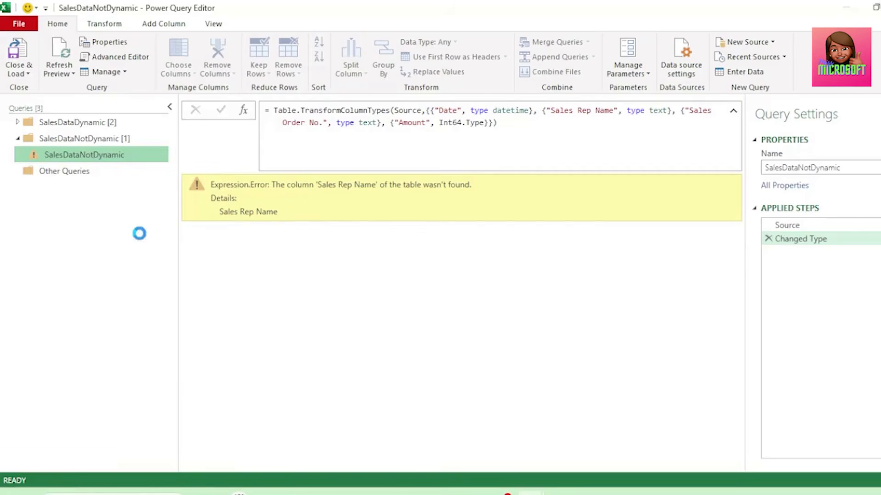
left_click(768, 239)
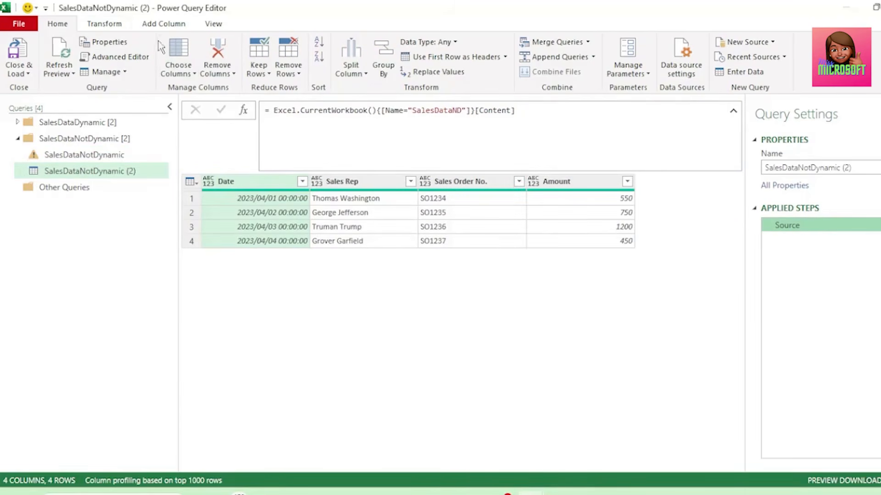
Keep only the top 1 row of the duplicated query.
left_click(257, 70)
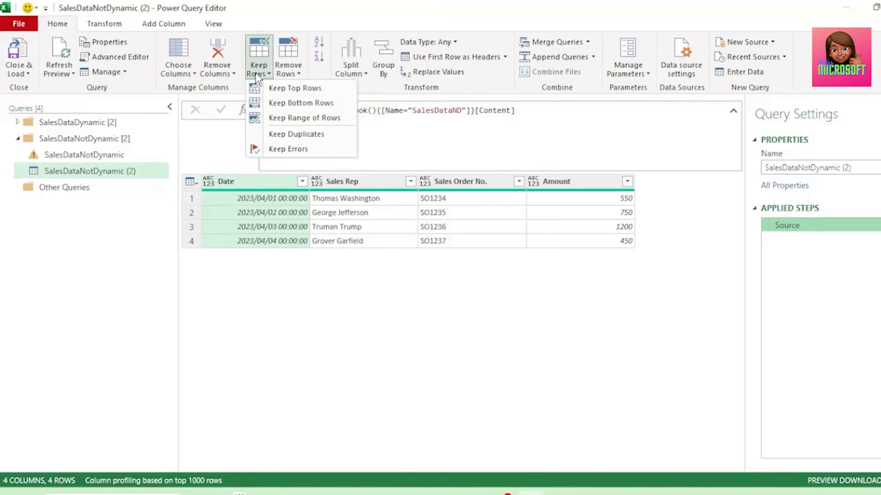
left_click(294, 88)
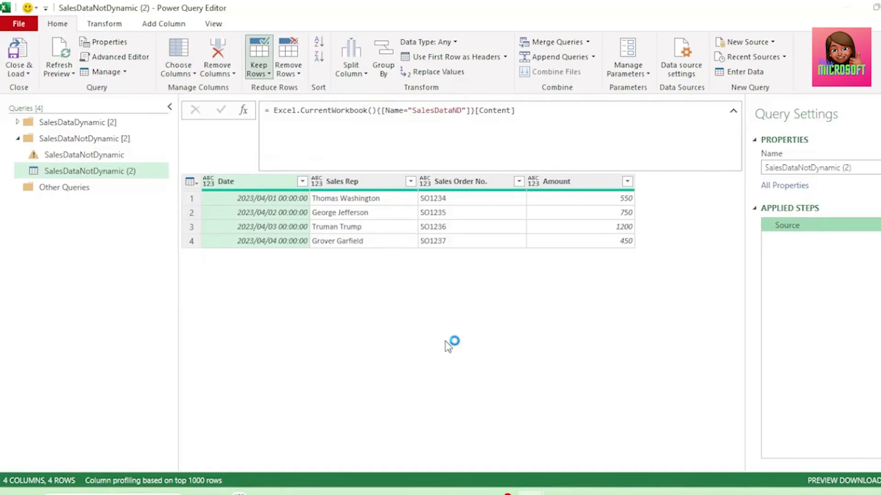
type("1")
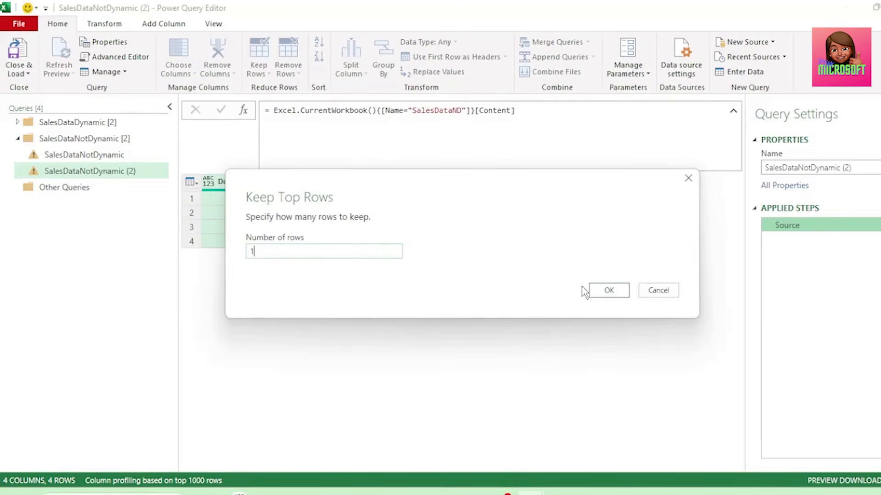
left_click(608, 291)
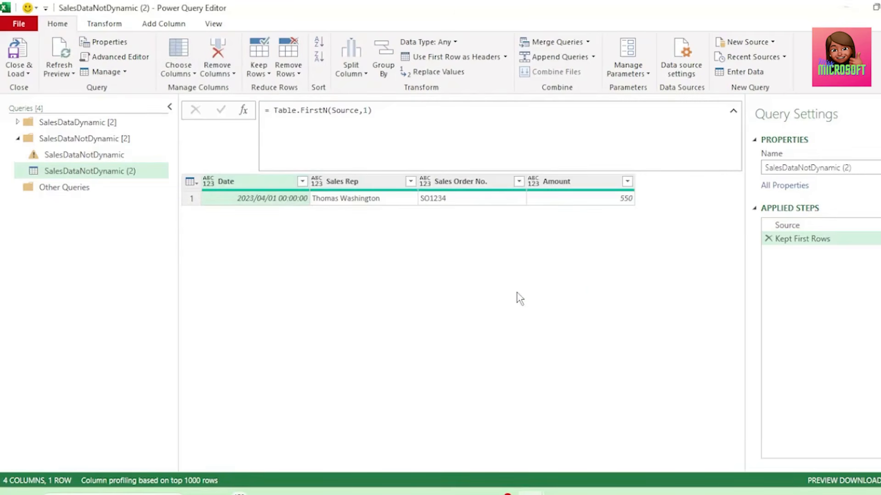
Demote the duplicated query's column headers into the first row of data.
left_click(113, 30)
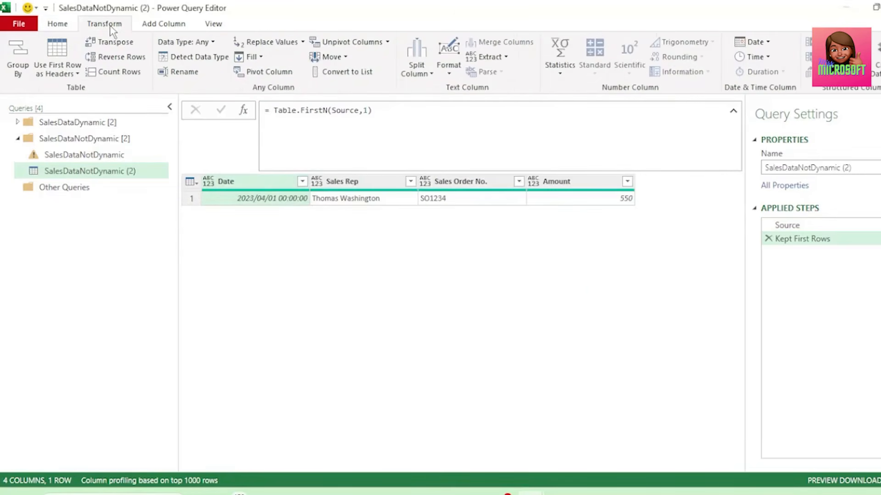
left_click(78, 75)
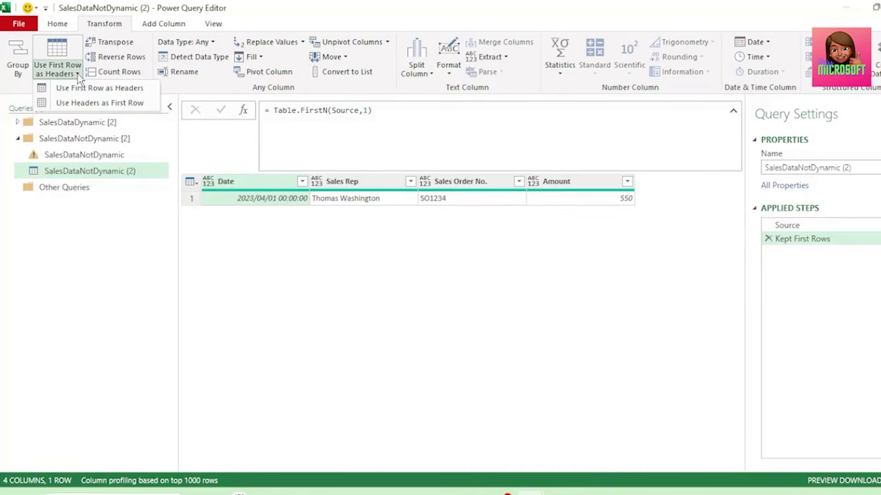
left_click(91, 104)
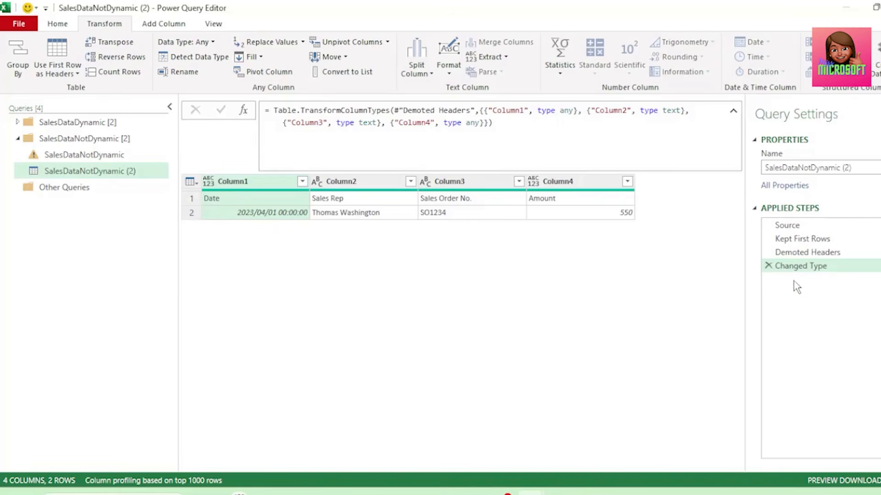
Delete the automatic Changed Type step from the duplicated query and transpose its table.
left_click(768, 265)
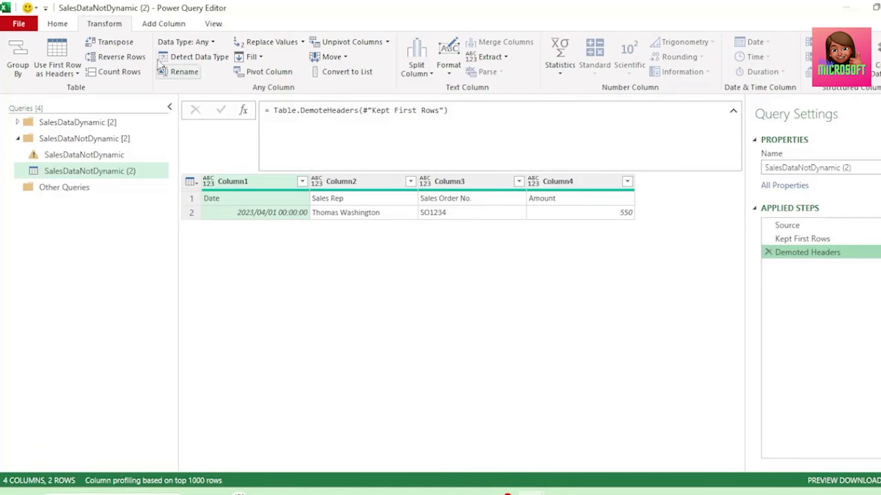
left_click(111, 45)
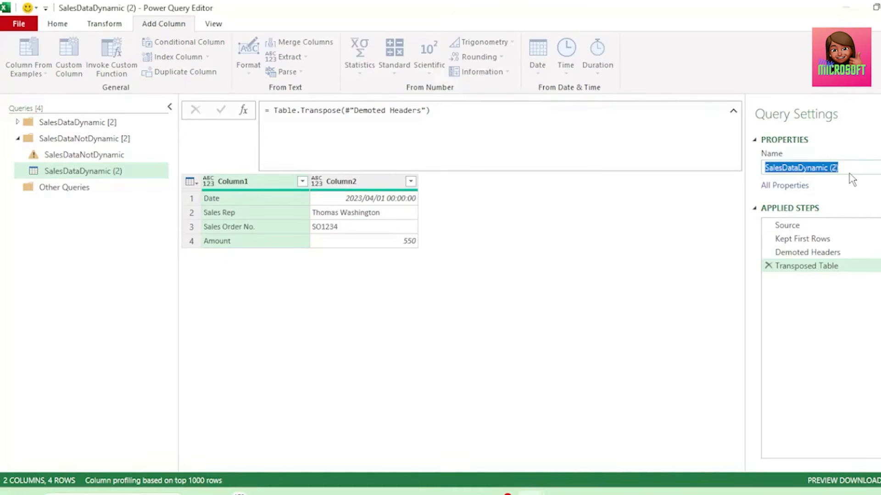
Rename the duplicated query as SalesData.
type("SalesDat")
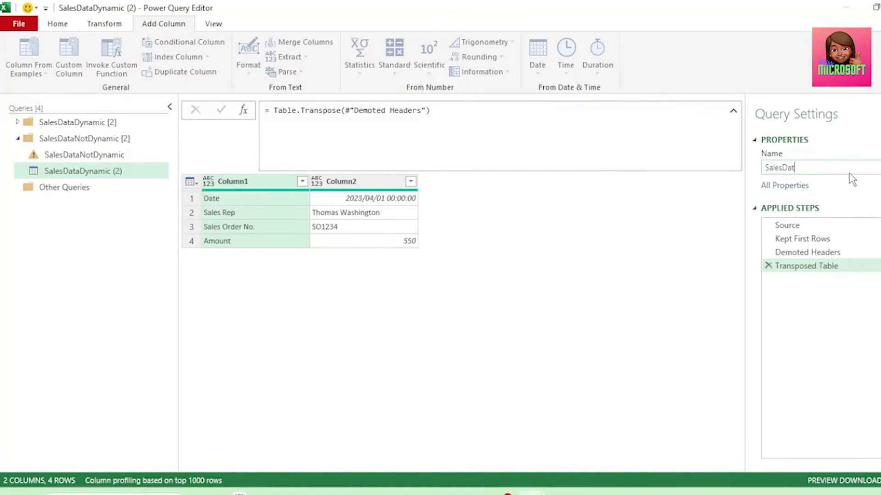
type("a")
key("Return")
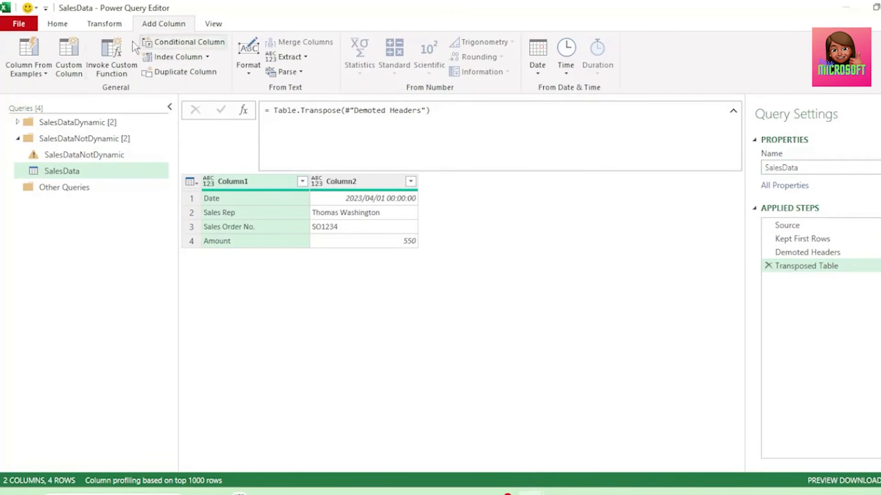
Add a custom column with the formula if [Column2] = null then Any.Type else Value.Type ([Column2]).
left_click(70, 74)
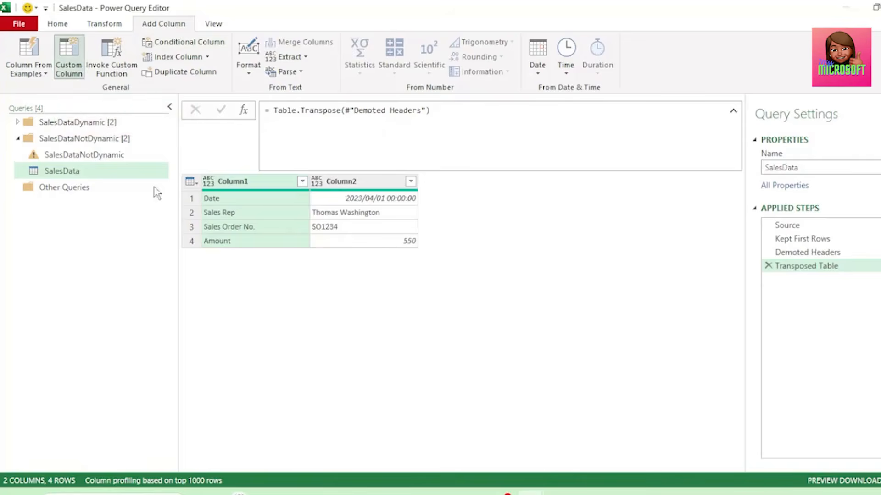
type("if")
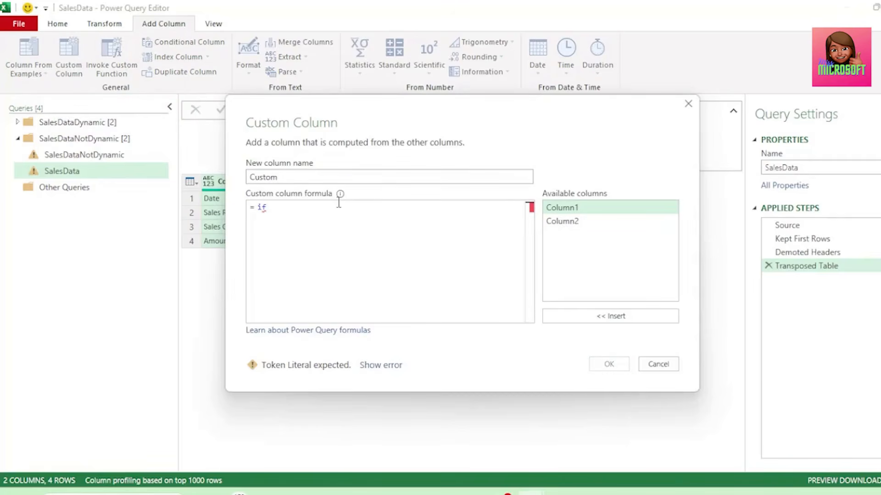
double_click(563, 222)
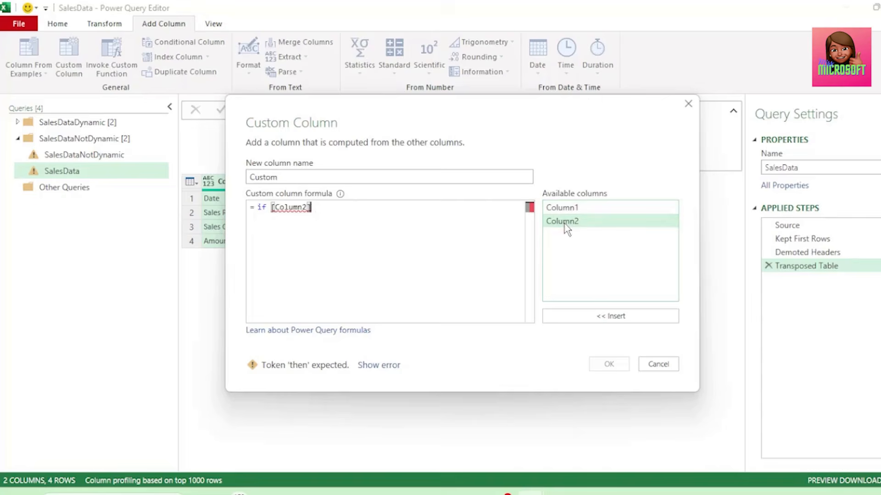
type("= null then")
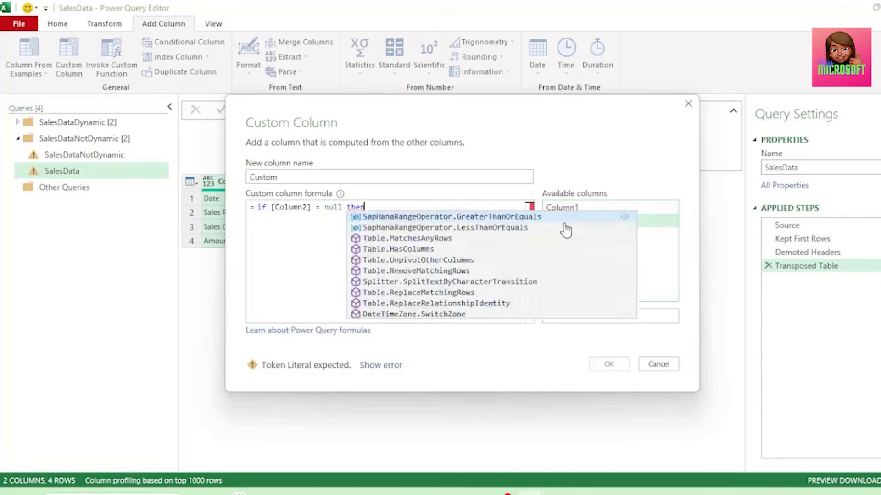
key("Caps_Lock")
type("Any.Type")
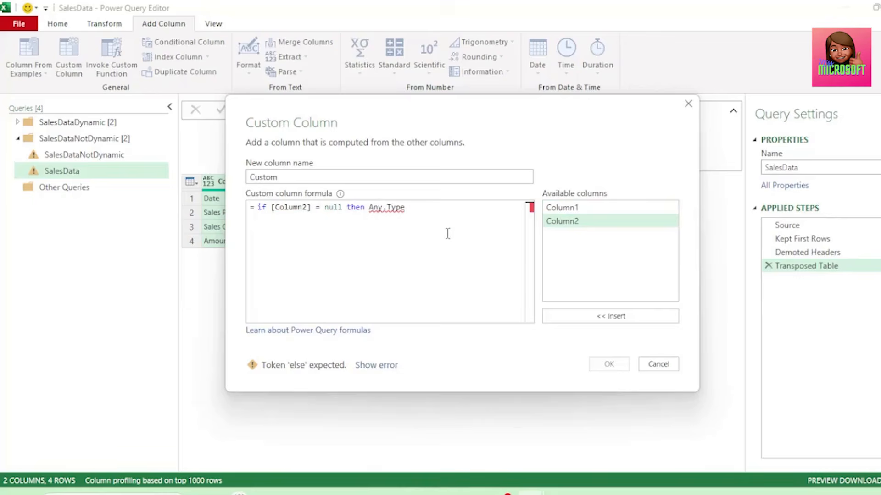
type(" else Value")
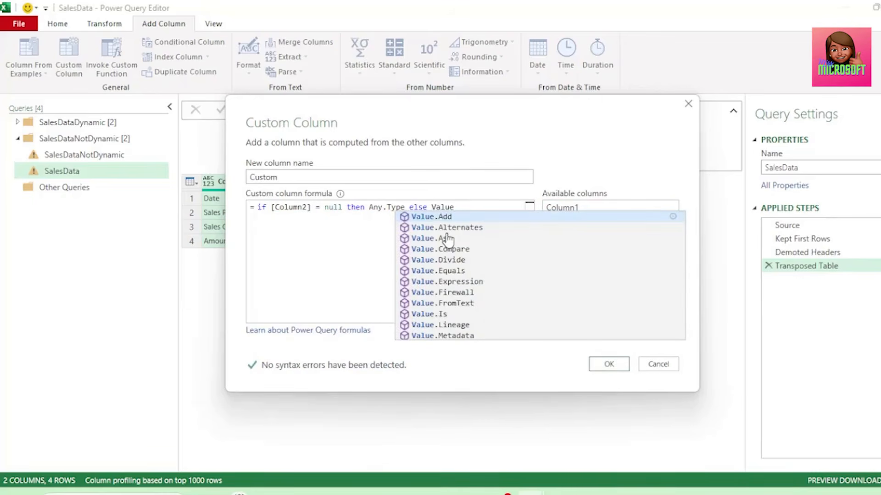
type(".Type")
double_click(564, 221)
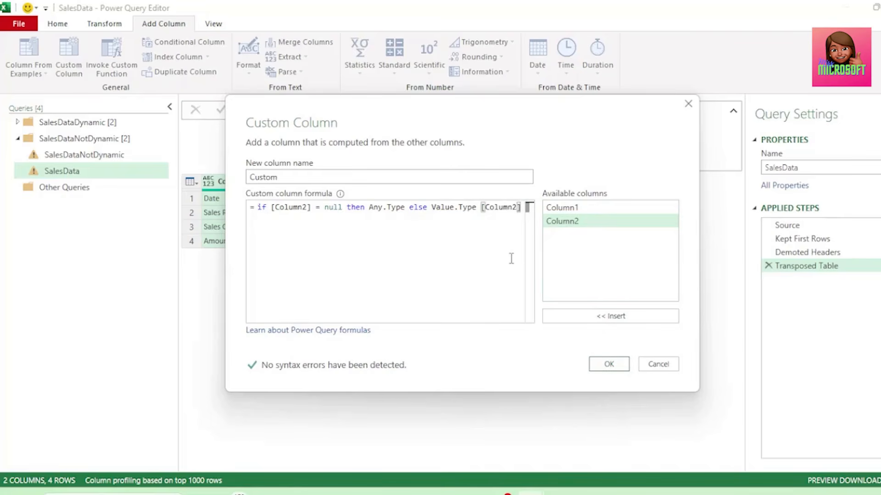
type(")")
left_click(480, 206)
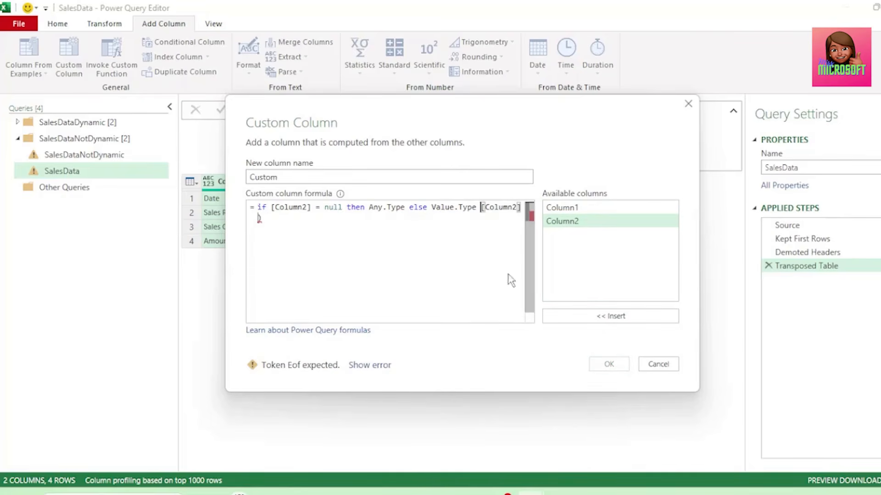
type("(")
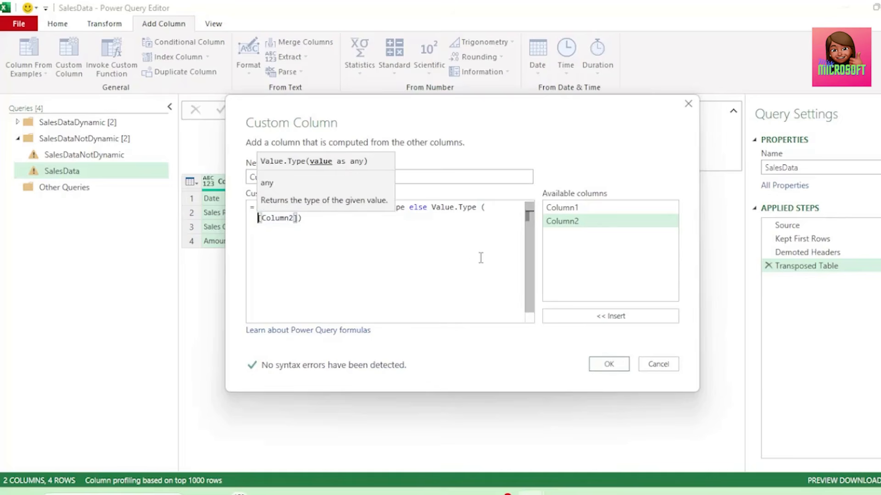
left_click(467, 248)
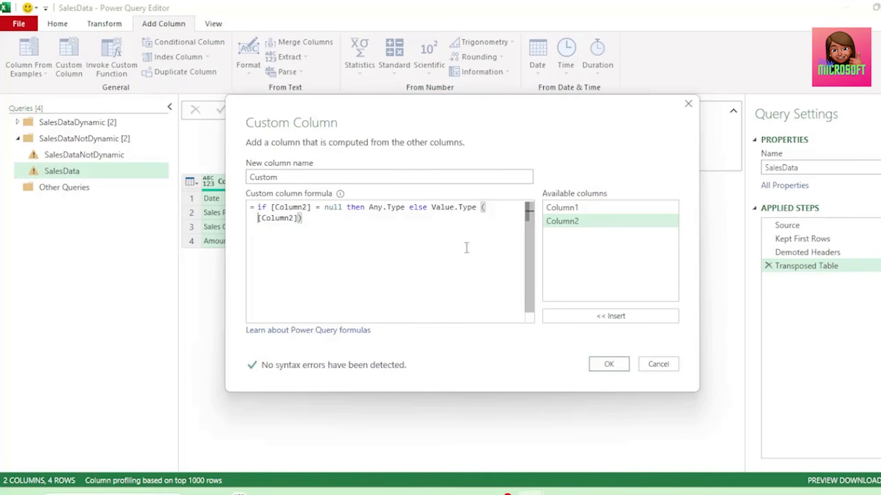
left_click(608, 364)
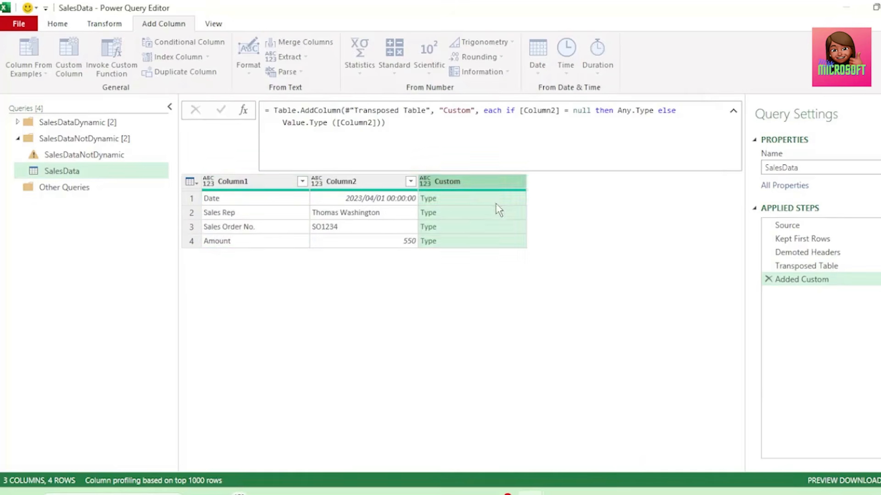
Preview the data types held in the Custom column for the Date, Sales Order No. and Amount rows.
left_click(487, 200)
left_click_drag(494, 393, 486, 298)
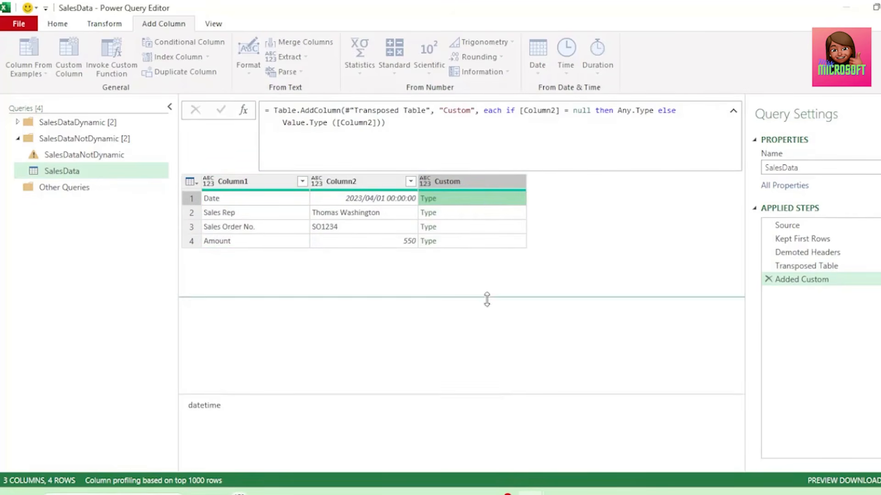
left_click(491, 226)
left_click(494, 241)
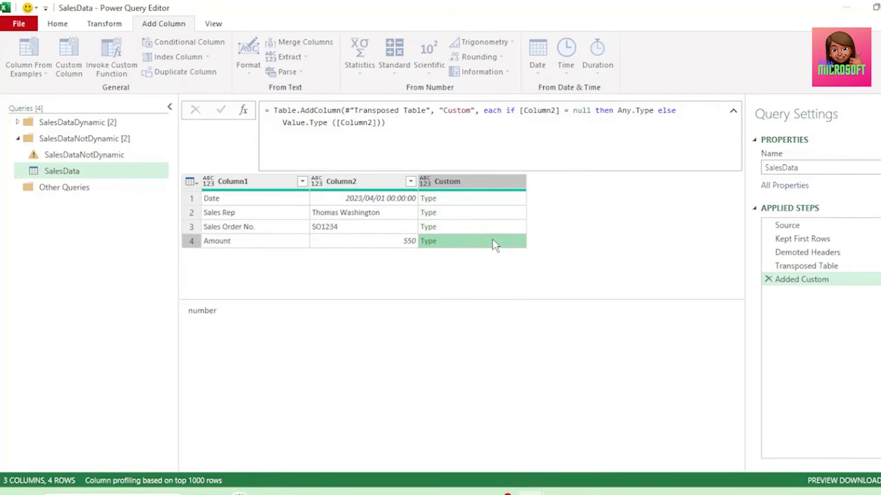
Keep only Column1 and the Custom column, removing all other columns.
left_click(250, 183)
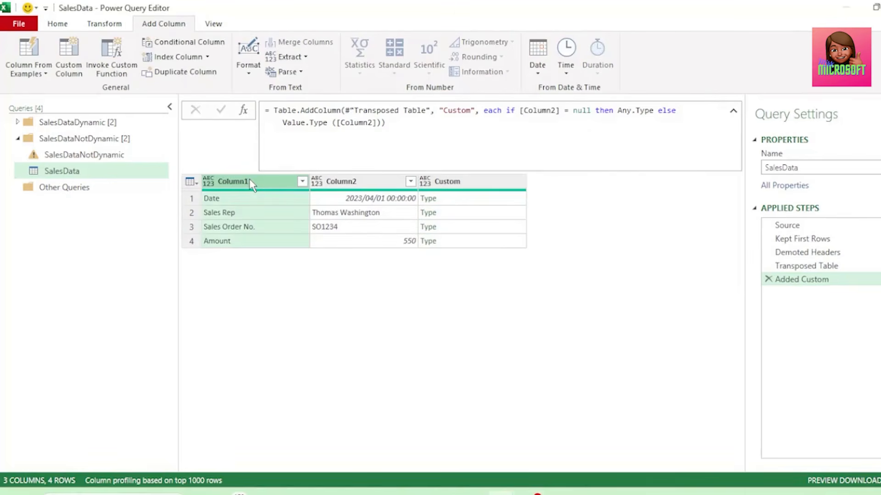
left_click(460, 186)
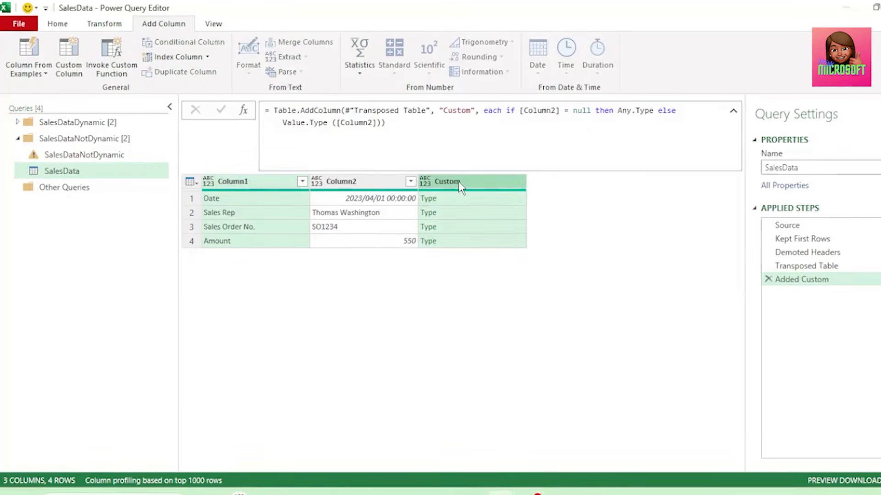
right_click(459, 183)
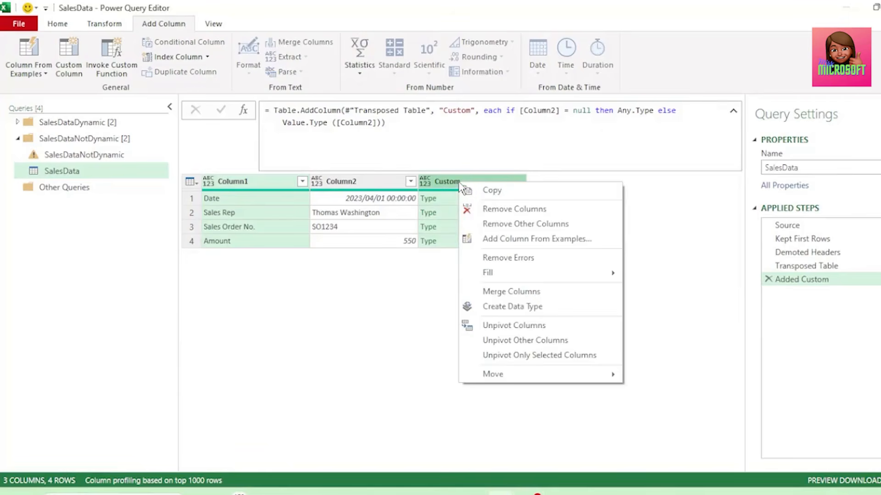
left_click(503, 225)
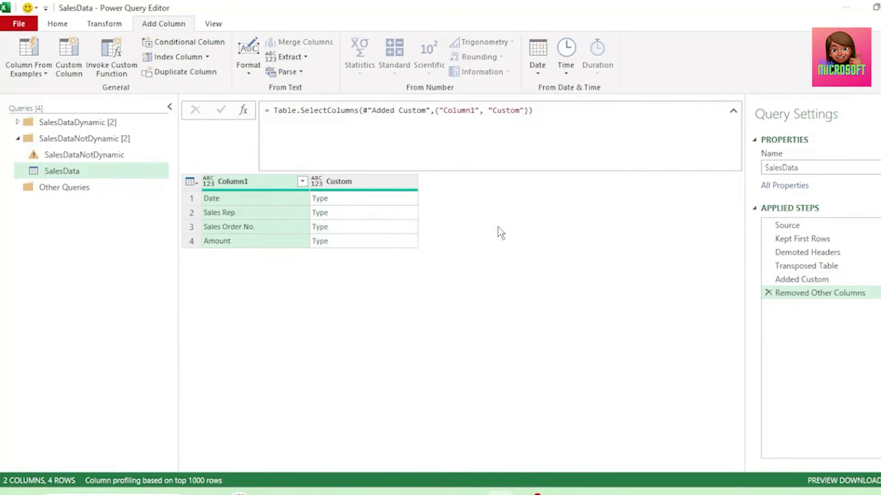
Transpose the table of column names and types, and add a custom step that references the transposed result.
left_click(98, 26)
left_click(108, 43)
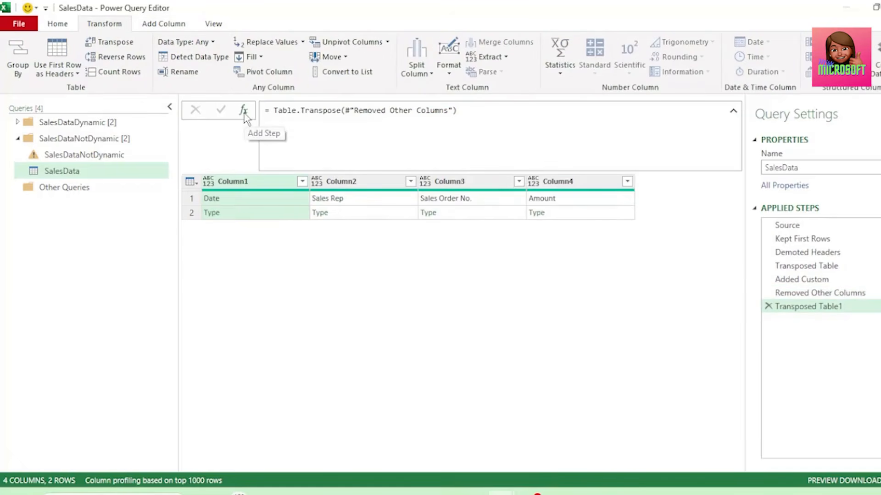
left_click(244, 111)
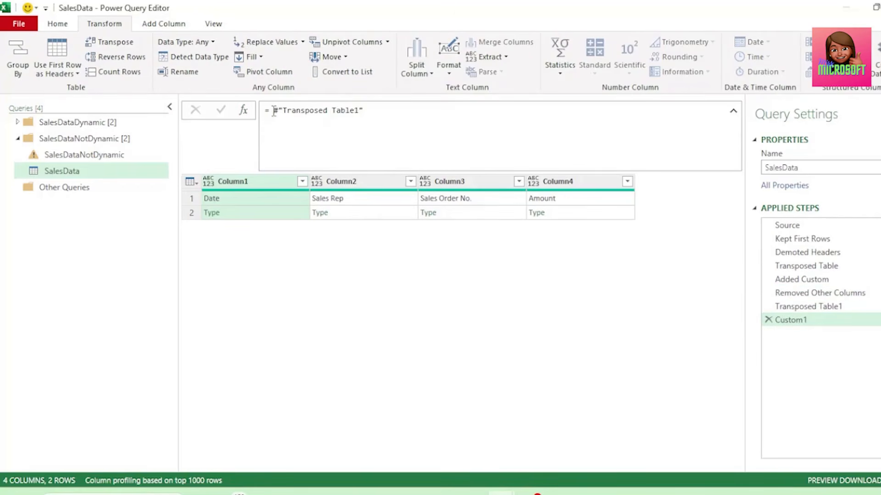
left_click_drag(274, 111, 364, 111)
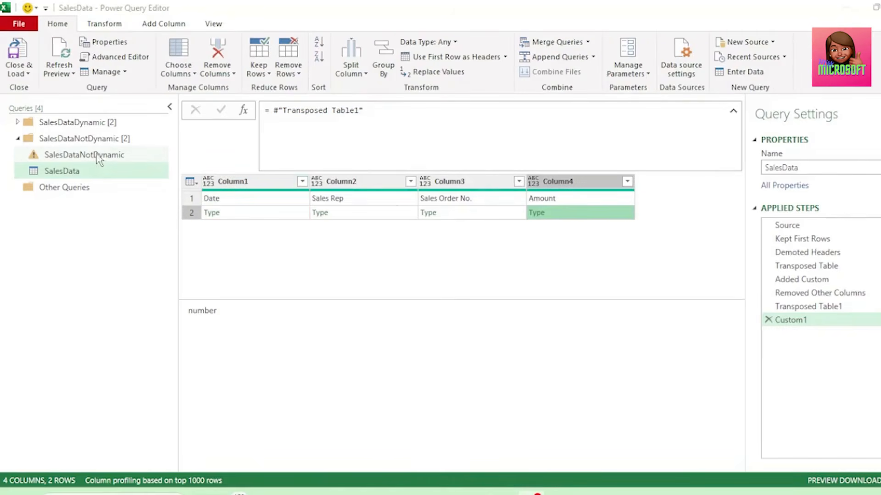
Review the Table.TransformColumnTypes function and its nested list of columns and types in the SalesDataNotDynamic query.
left_click(95, 157)
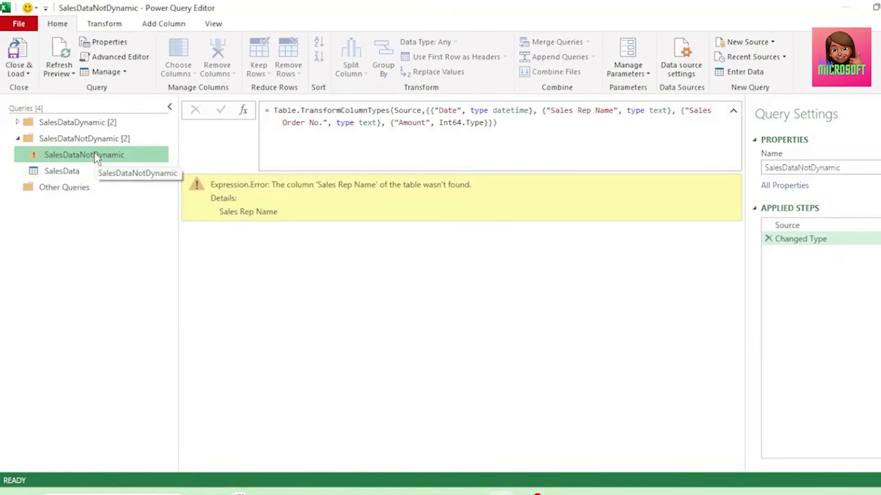
left_click_drag(276, 111, 390, 111)
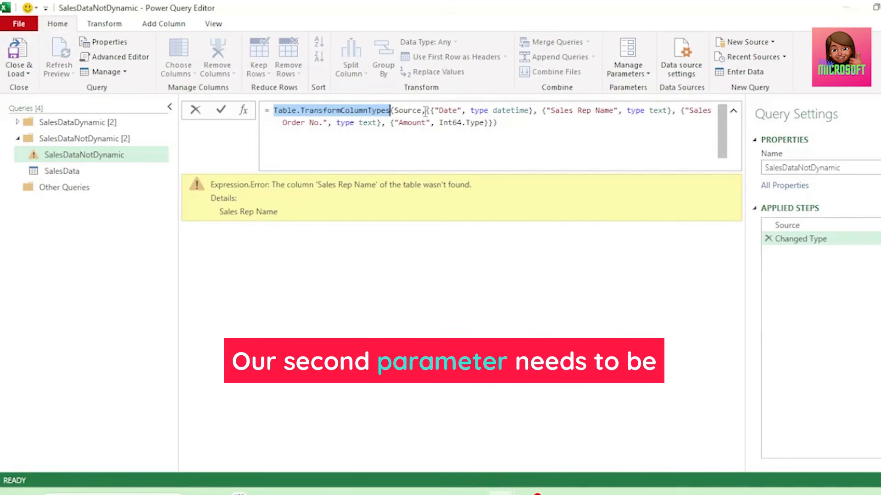
left_click_drag(425, 112, 493, 123)
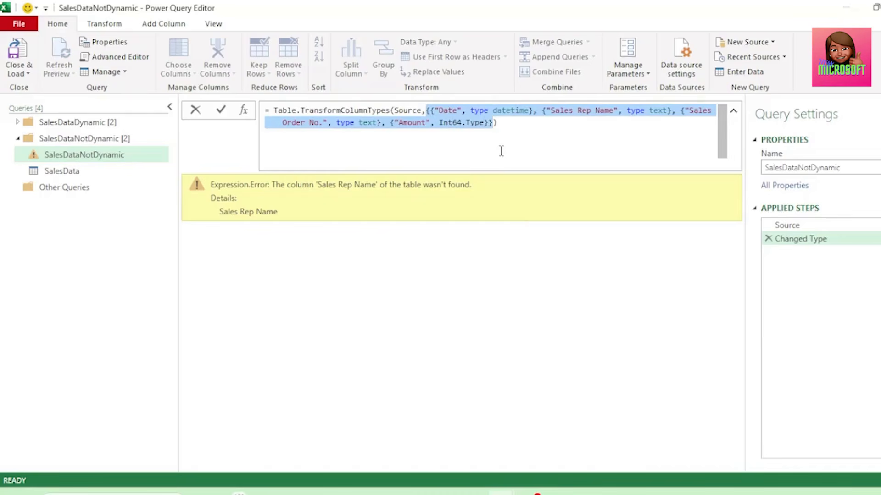
Change the SalesData query's custom step formula to Table.ToColumns (#"Transposed Table1").
double_click(69, 172)
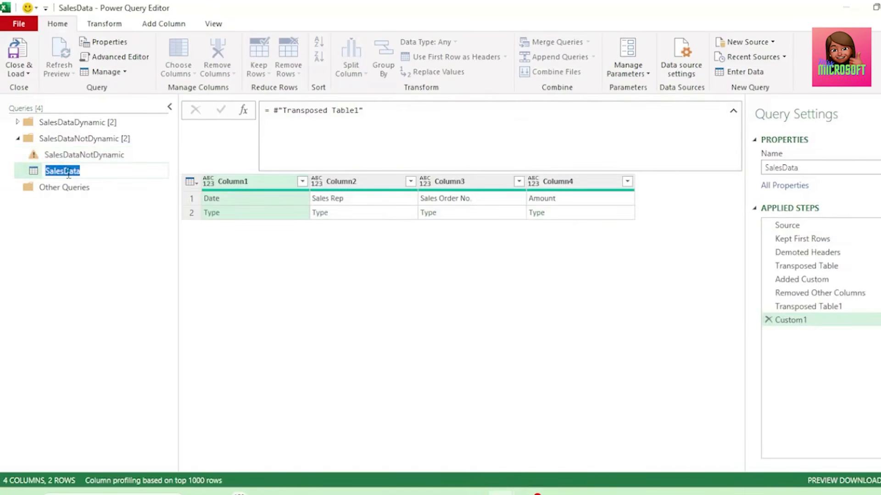
left_click(273, 114)
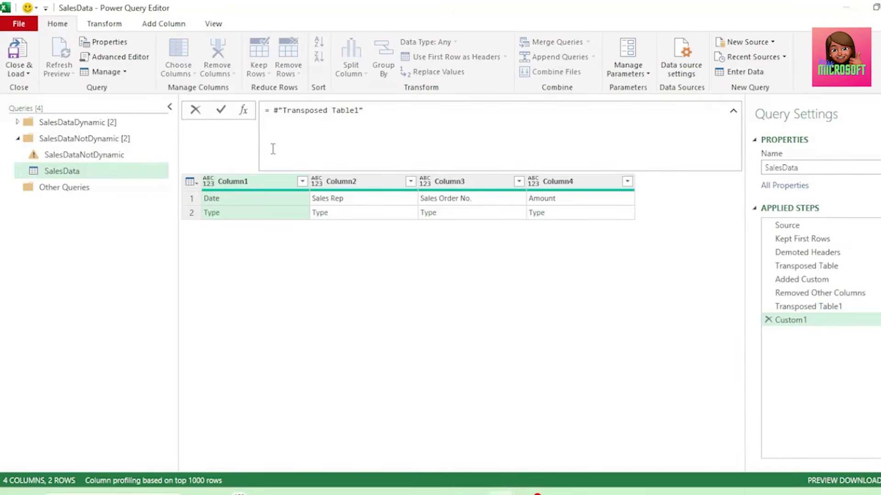
type("Table.ToColumns ")
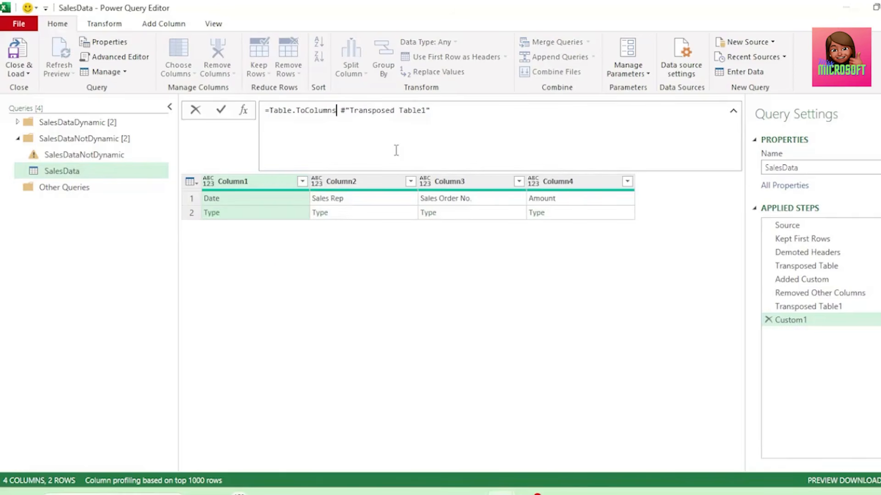
type("(")
left_click(464, 107)
type(")")
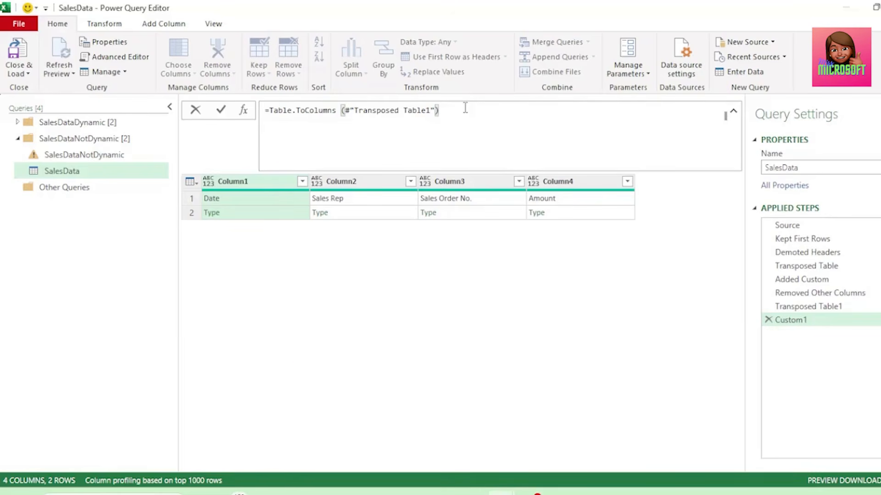
key("Return")
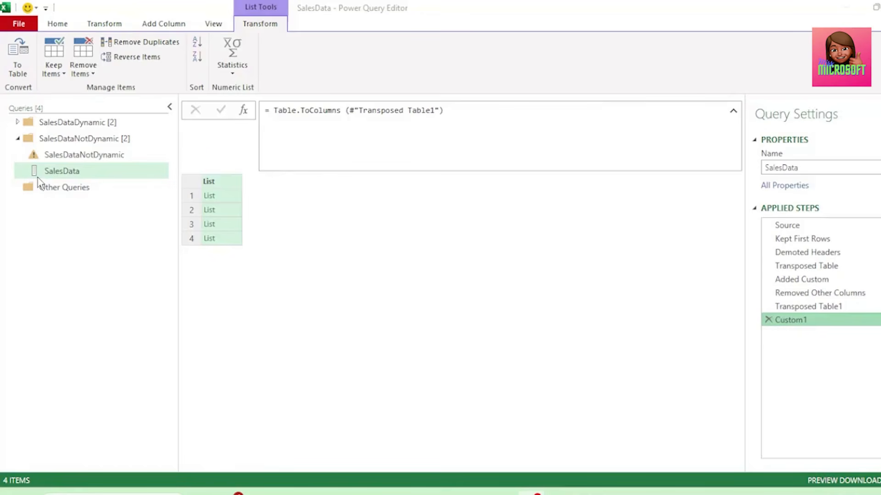
Rename the SalesData query as CNList and preview the contents of its second nested list.
left_click(762, 168)
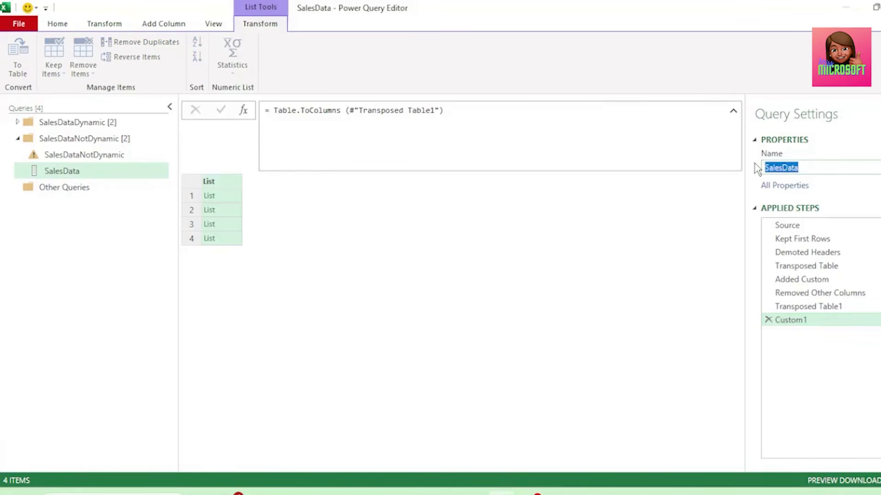
type("CNList")
key("Return")
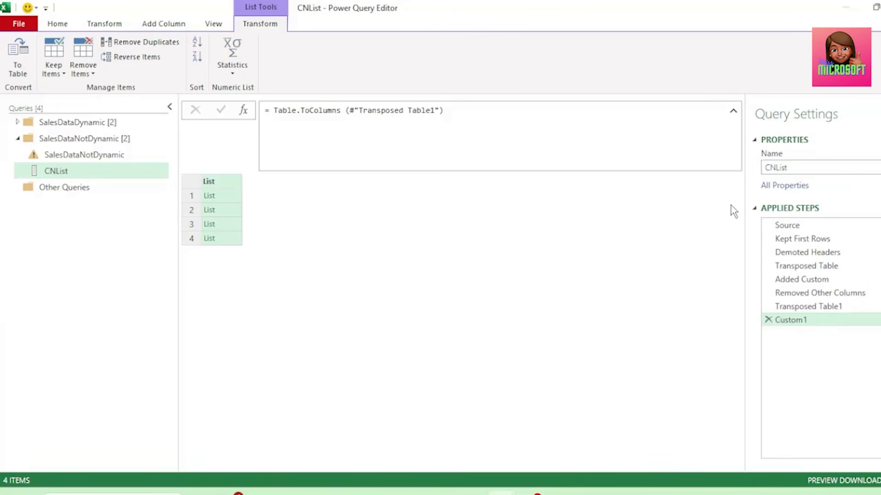
left_click(231, 208)
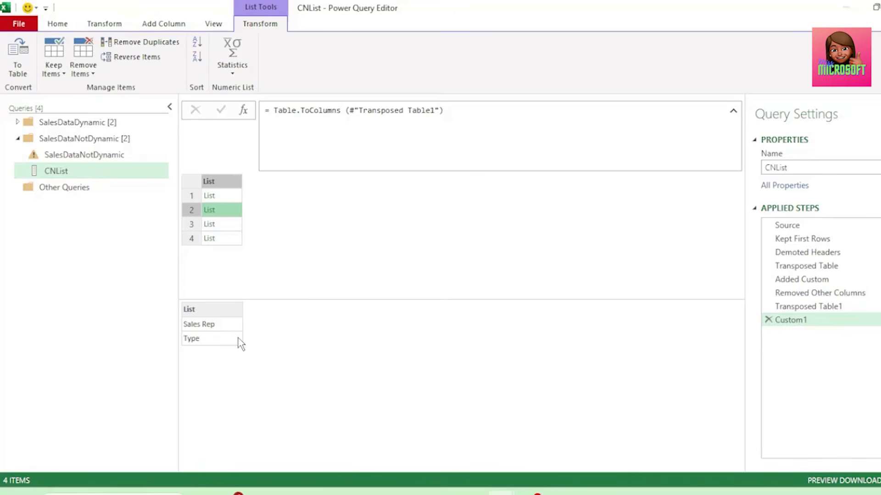
Drill into the second nested list of CNList and its second item, and delete both drill-down steps.
left_click(209, 211)
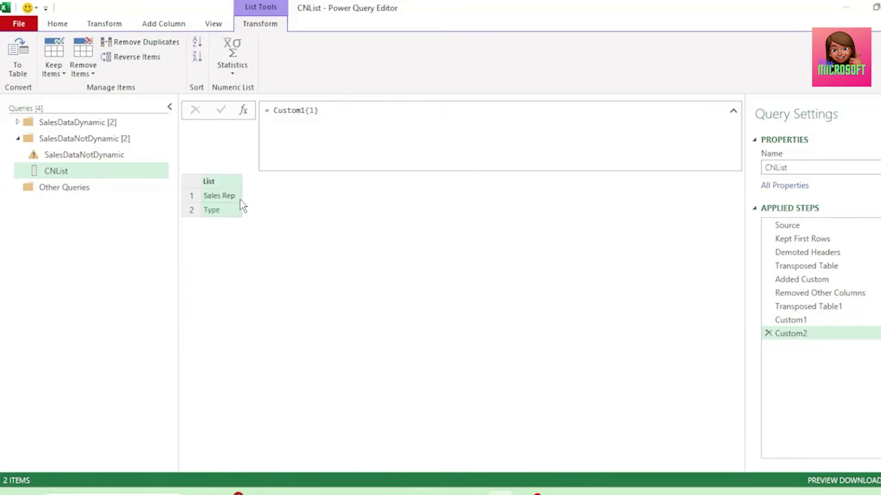
left_click(212, 213)
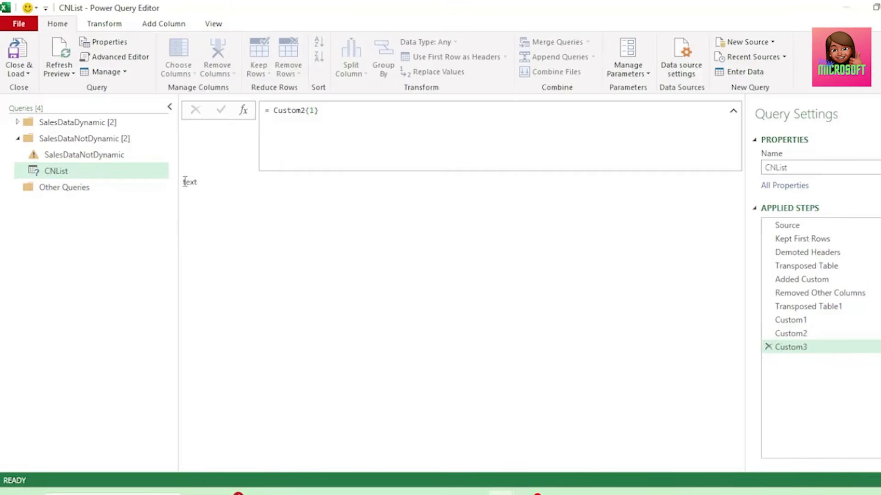
left_click_drag(185, 181, 247, 186)
left_click(769, 347)
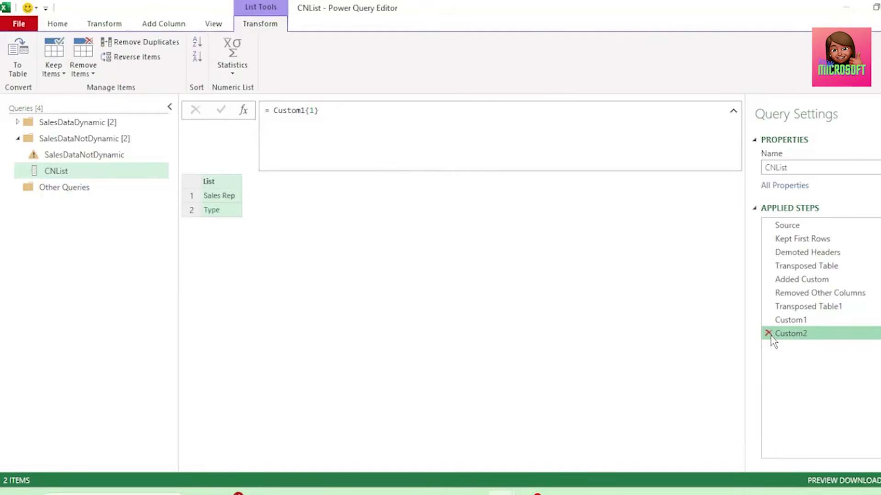
left_click(768, 333)
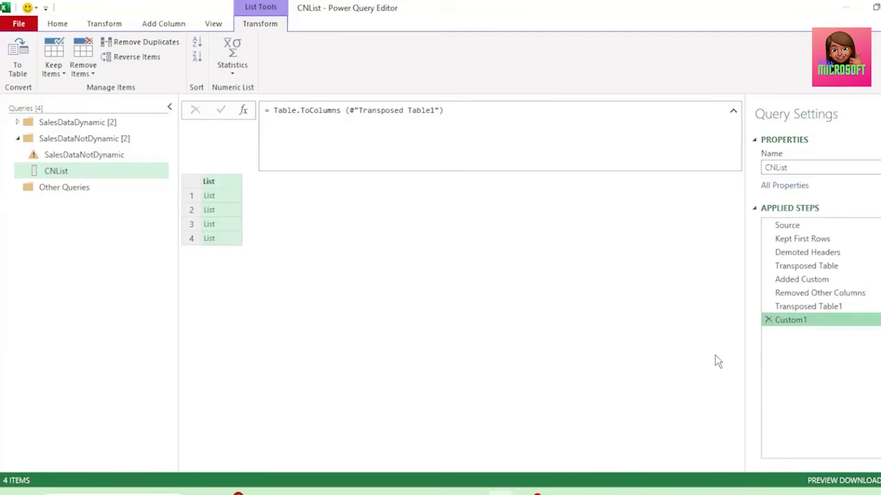
Replace the hard-coded column and type list in SalesDataNotDynamic's Changed Type formula with CNList, and load the queries to the workbook.
left_click(69, 155)
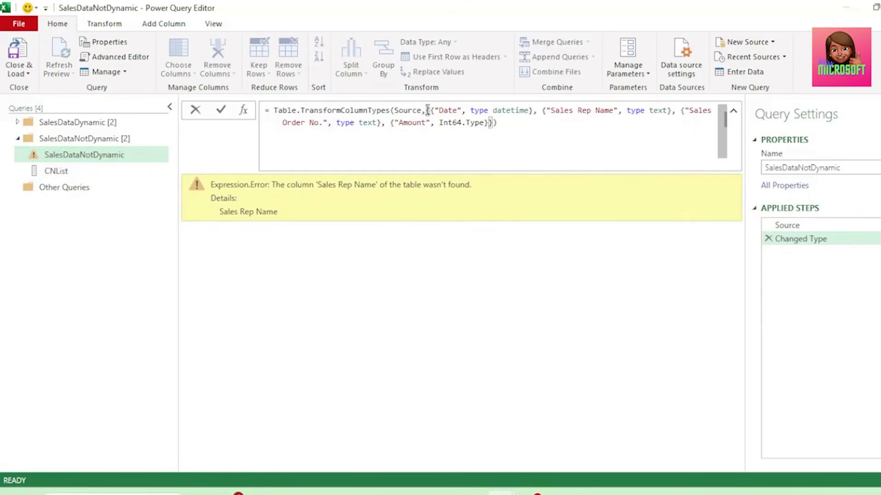
left_click_drag(427, 110, 494, 127)
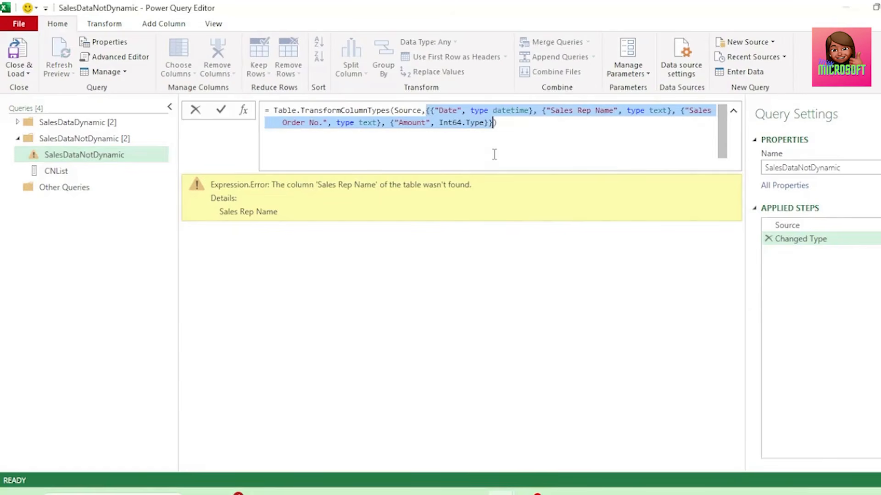
key("Delete")
type("ColumnTypes(Source,C")
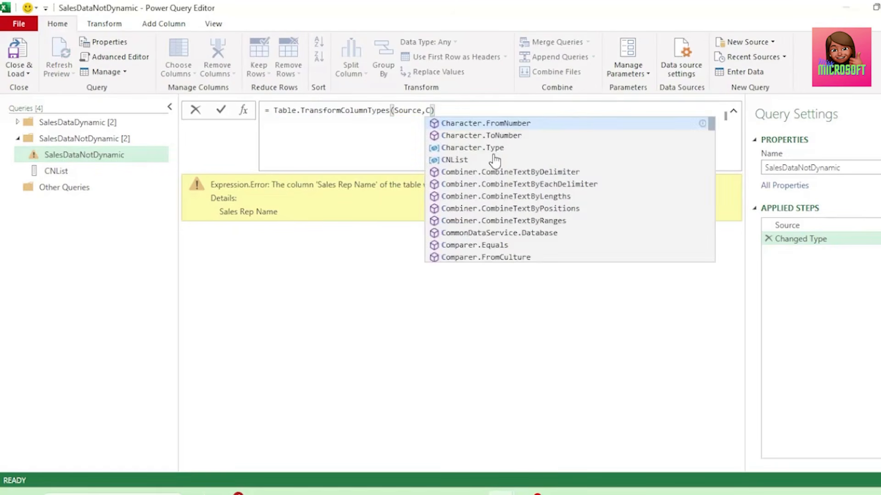
type("N")
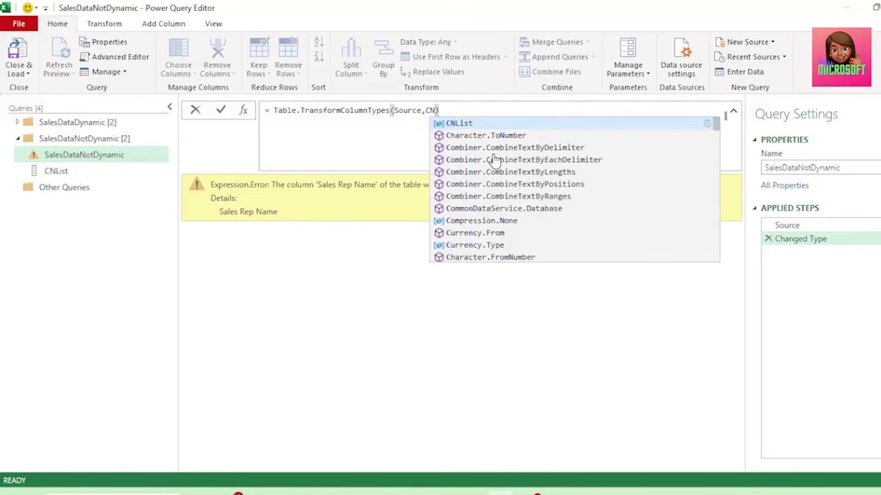
left_click(459, 124)
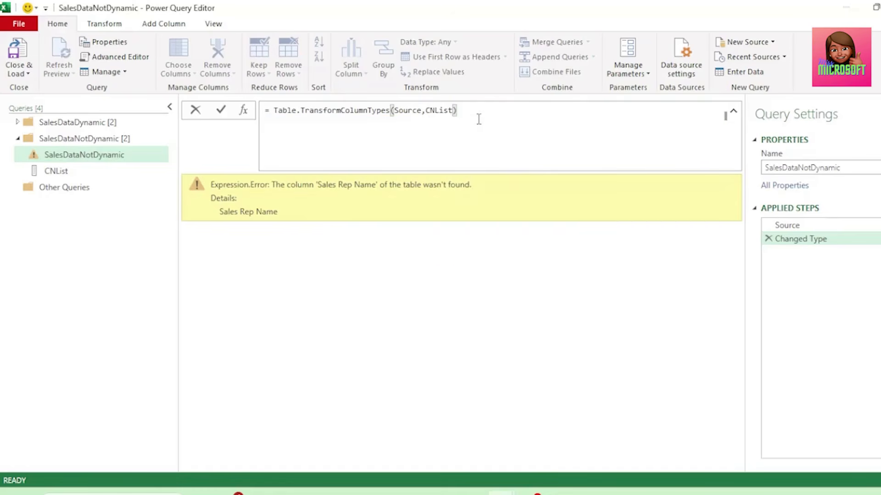
key("Return")
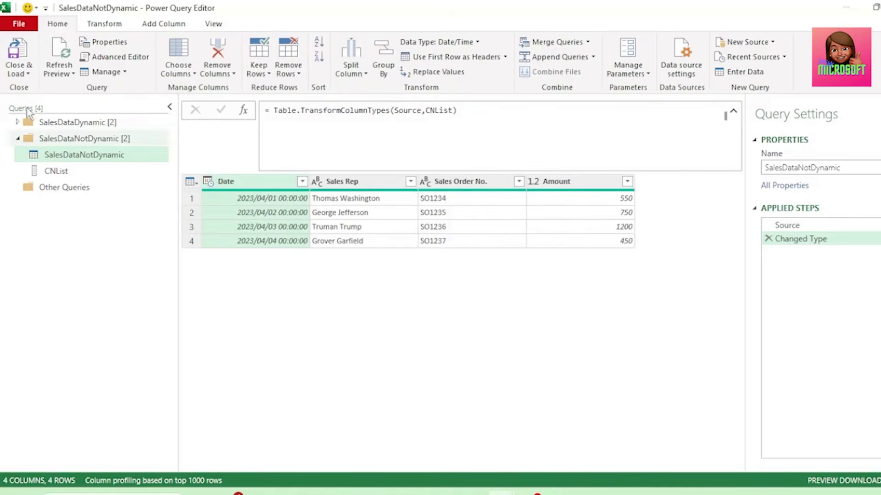
left_click(18, 72)
left_click(32, 89)
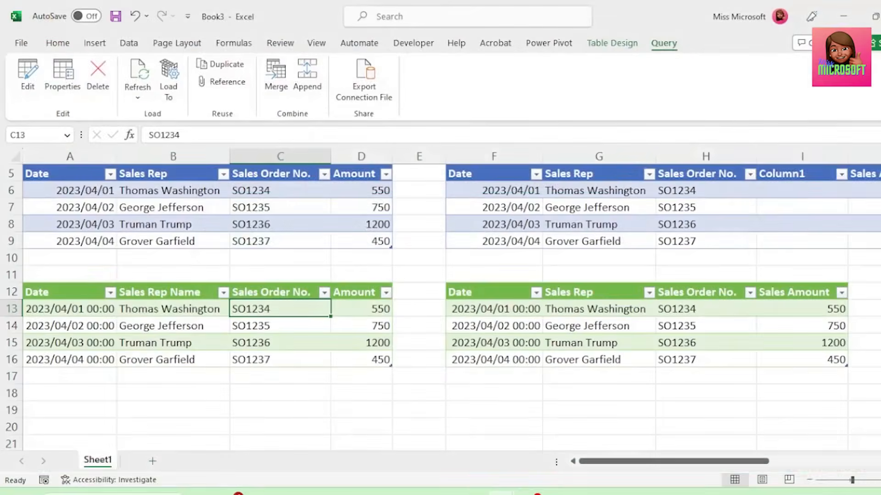
Rename the source table's Amount header in D1 as Sales Amount and refresh the loaded table below it.
left_click(285, 167)
left_click(150, 134)
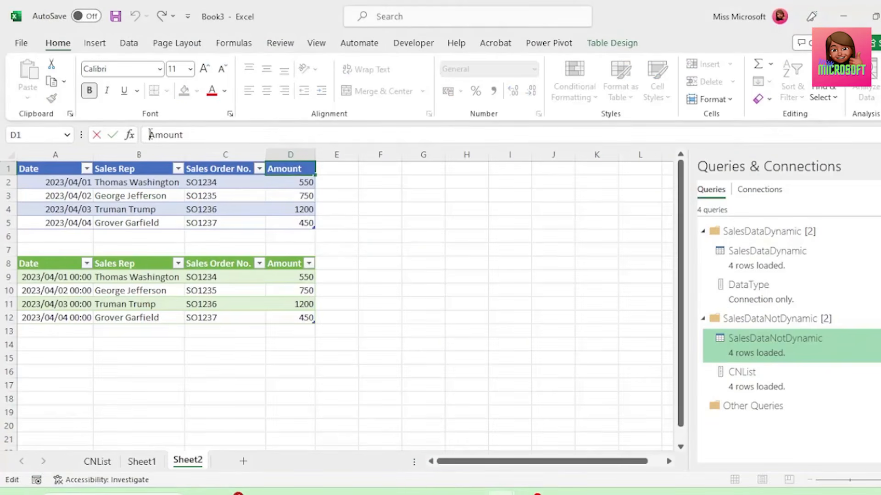
type("Sales")
left_click(301, 280)
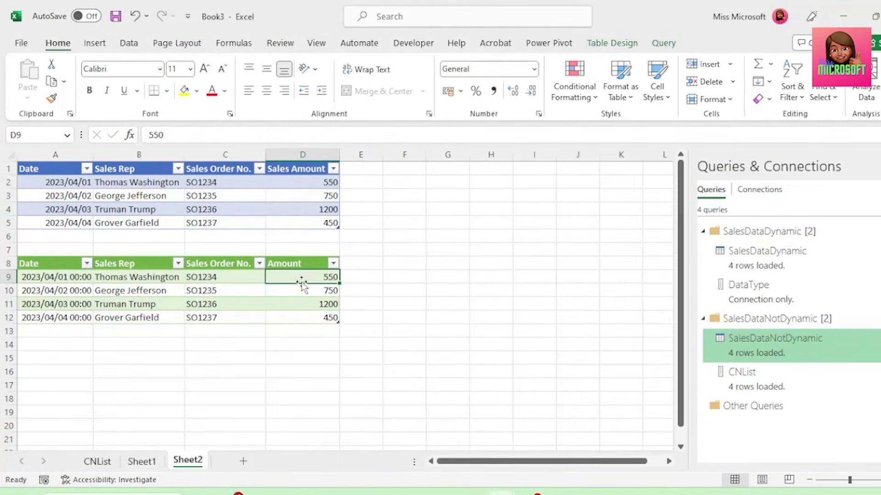
right_click(301, 280)
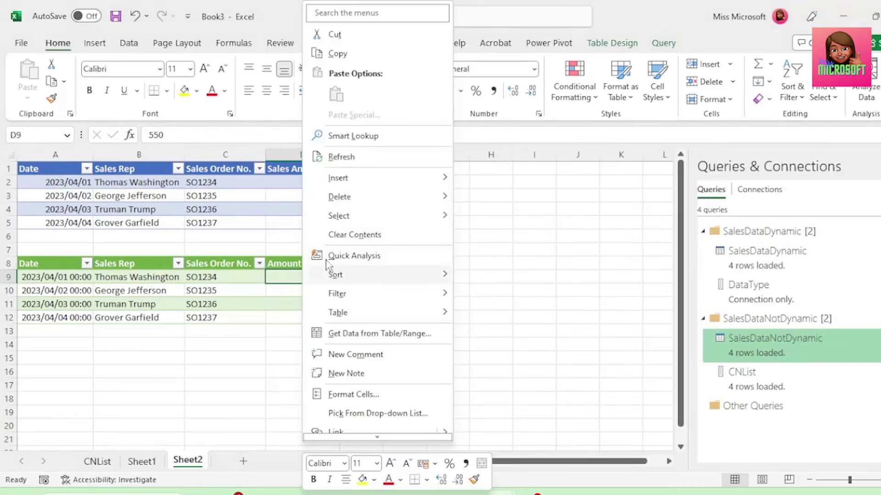
left_click(337, 157)
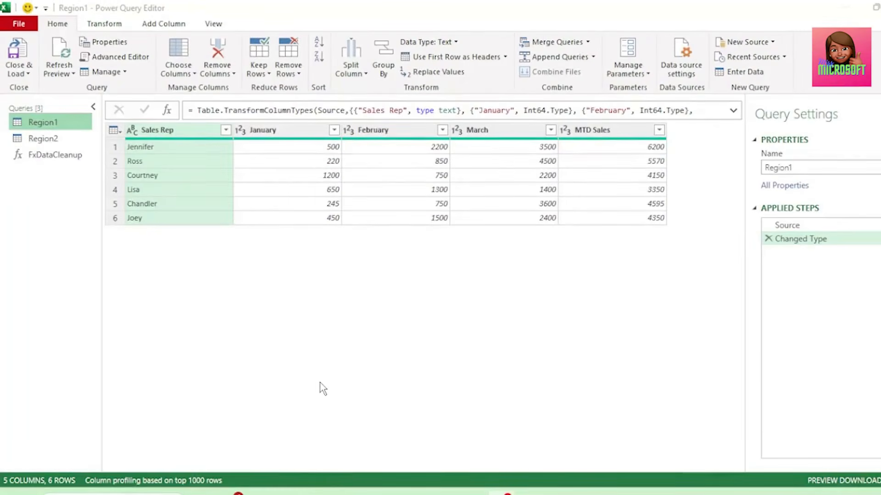
Invoke the FxDataCleanup function with Region1 as the SalesData parameter.
left_click(76, 157)
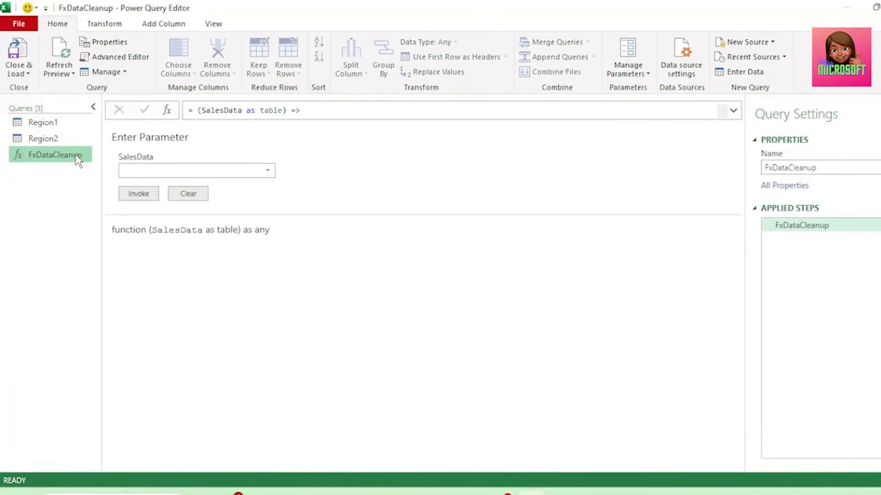
left_click(267, 171)
left_click(248, 185)
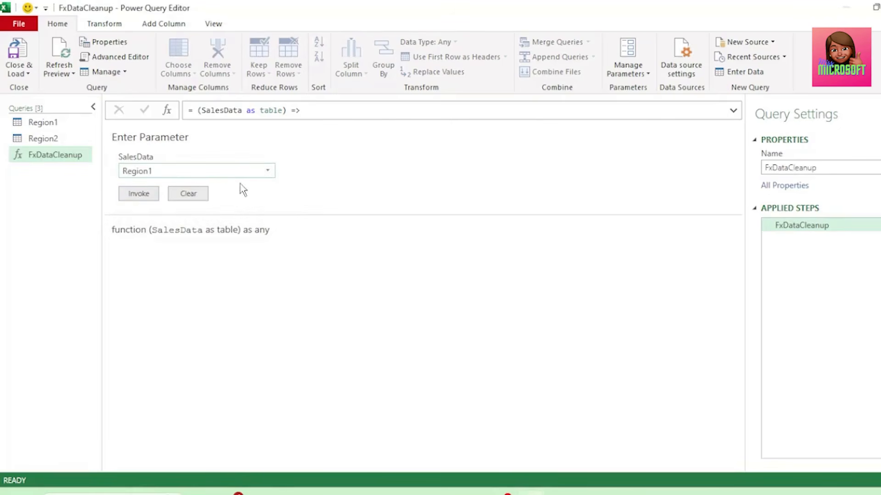
left_click(139, 194)
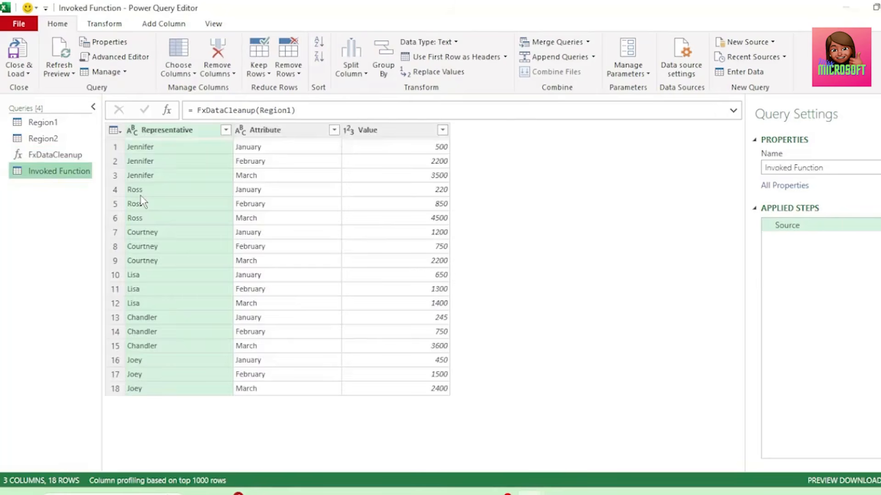
Invoke the FxDataCleanup function with Region2 as the SalesData parameter and read the message it returns.
left_click(69, 154)
left_click(268, 170)
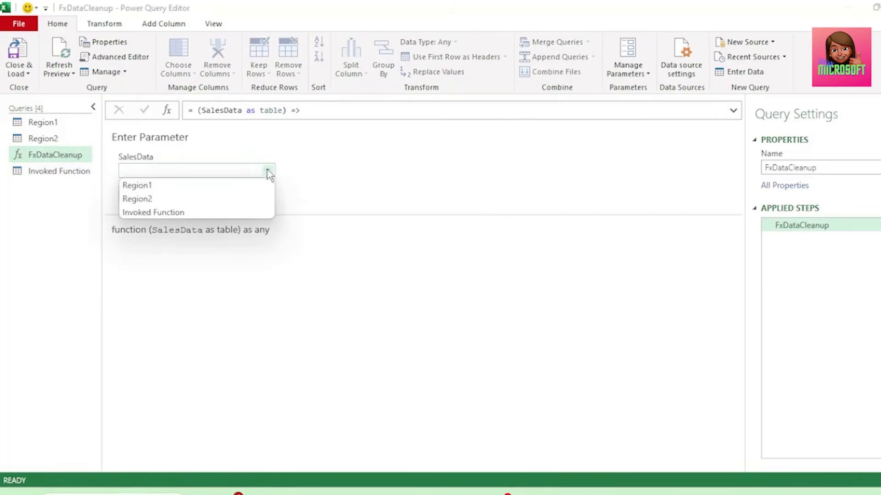
left_click(219, 197)
left_click(138, 193)
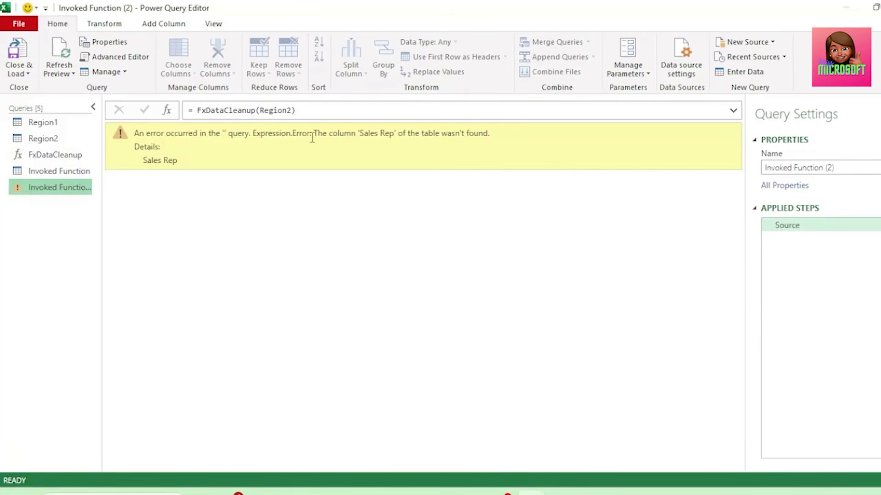
left_click_drag(311, 133, 489, 133)
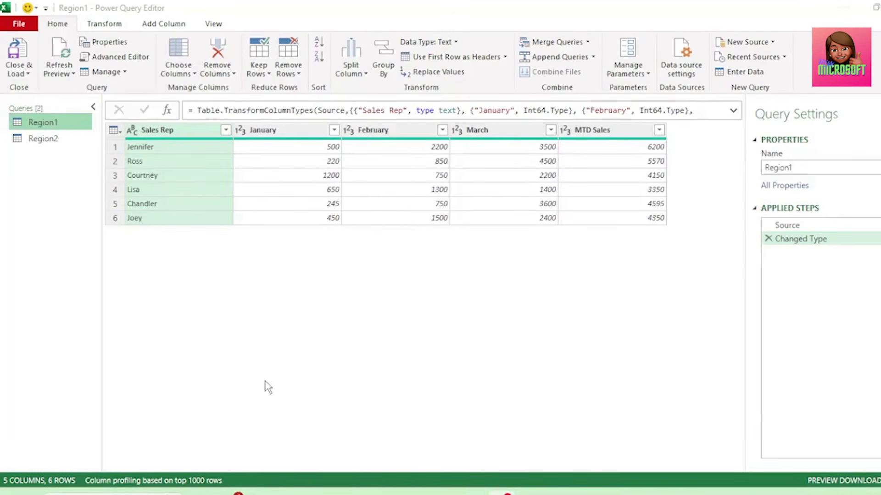
Duplicate the Region1 query and rename the copy as DataCleanup.
right_click(80, 128)
left_click(118, 197)
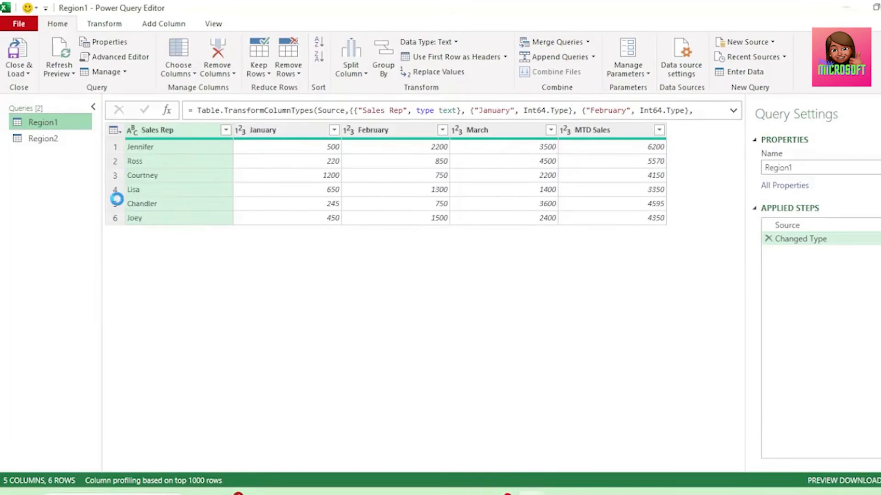
left_click(775, 168)
type("D")
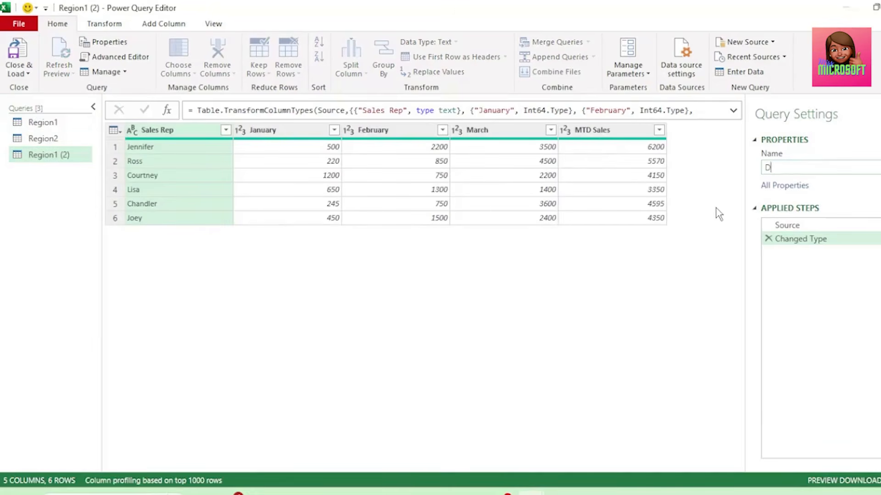
type("ataCleanup")
key("Return")
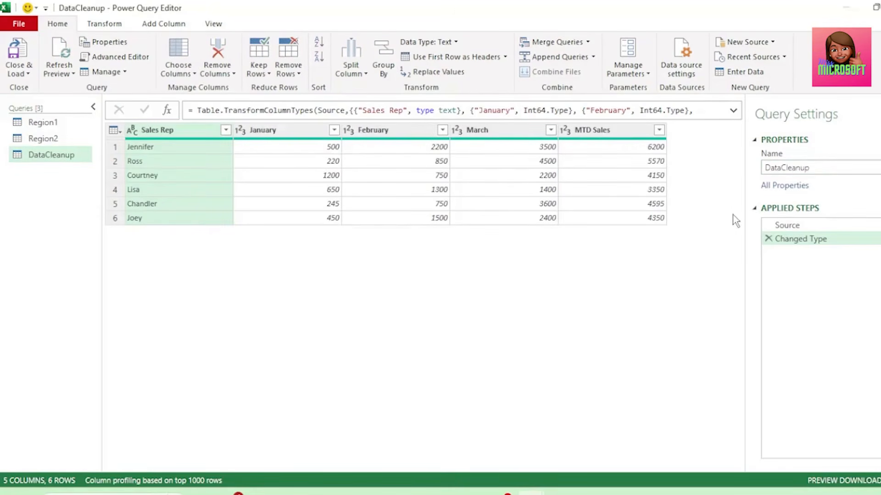
Delete the Changed Type step from the DataCleanup query and remove the MTD Sales column.
left_click(768, 239)
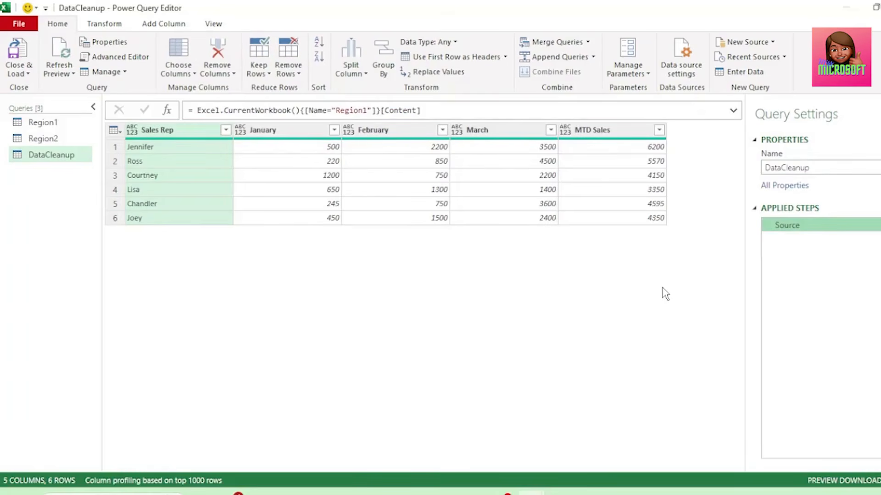
left_click(612, 129)
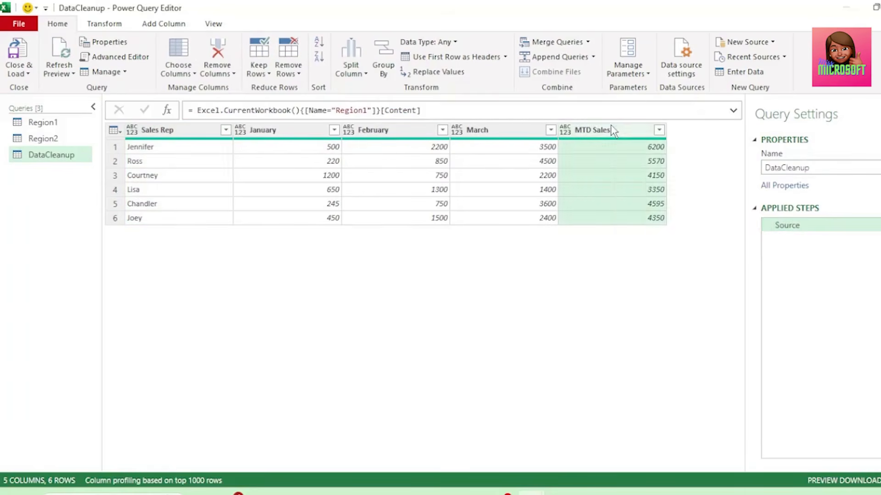
right_click(612, 129)
left_click(642, 153)
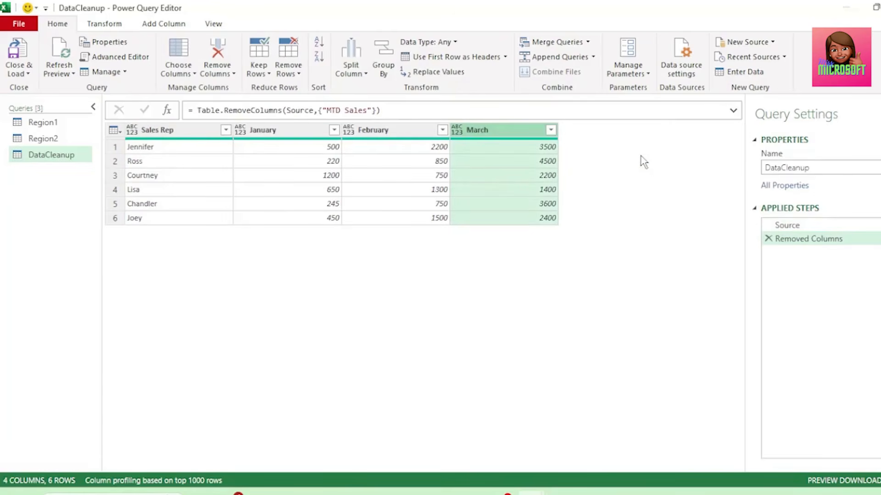
Rename the Sales Rep column of the DataCleanup query as Representative.
double_click(179, 130)
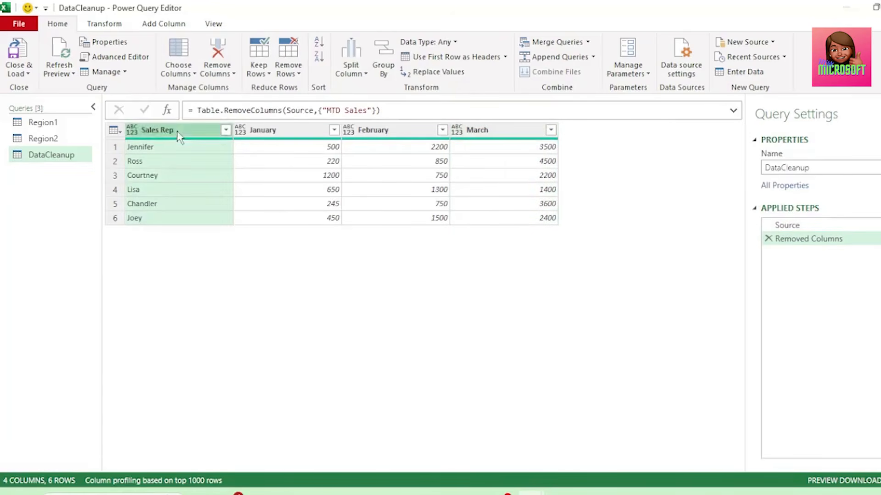
type("Representative")
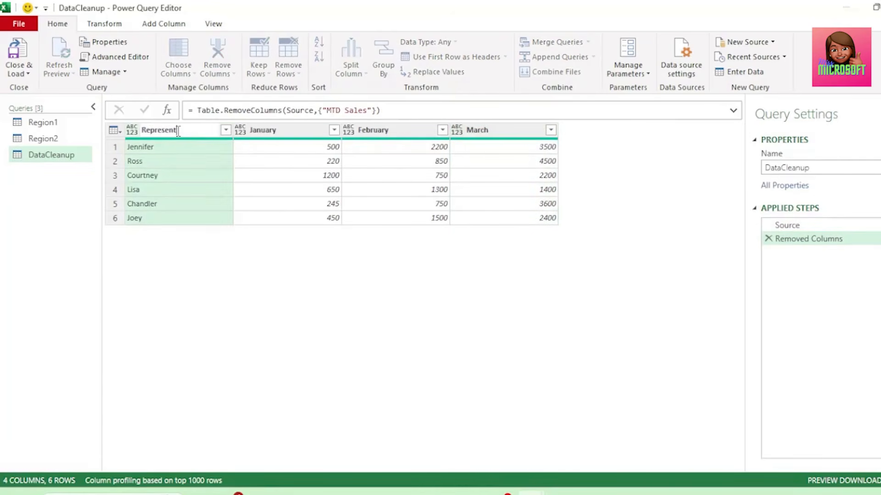
key("Return")
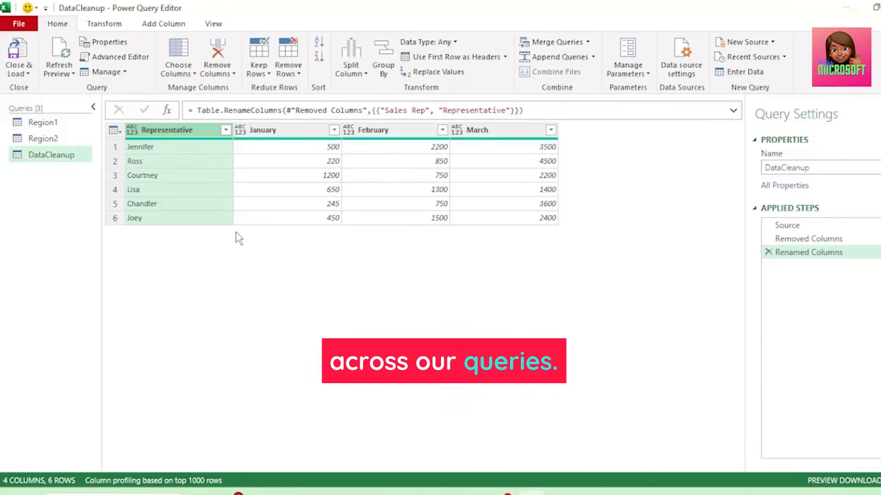
Compare the first column headers of Region1 and Region2, and unpivot all DataCleanup columns other than Representative.
left_click(54, 123)
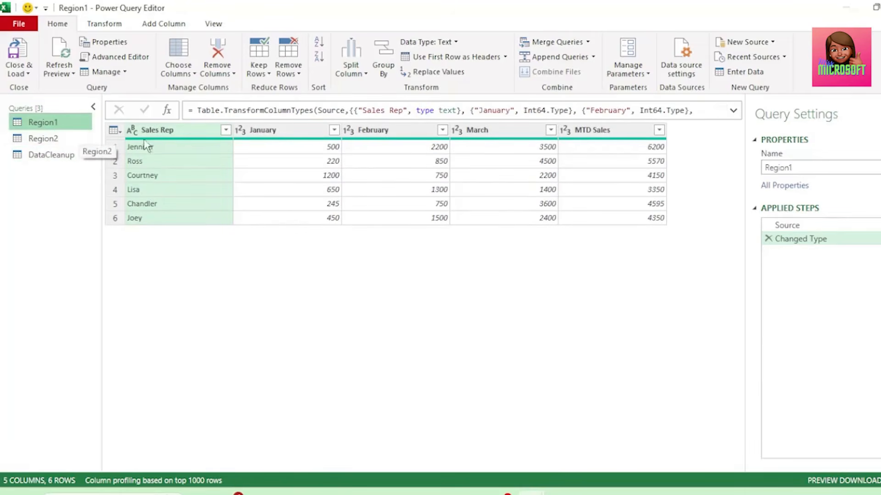
left_click(70, 138)
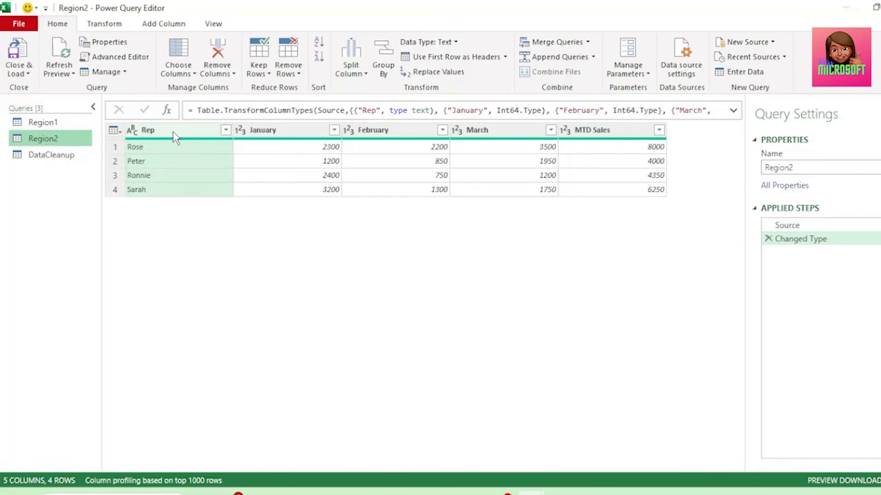
left_click(59, 160)
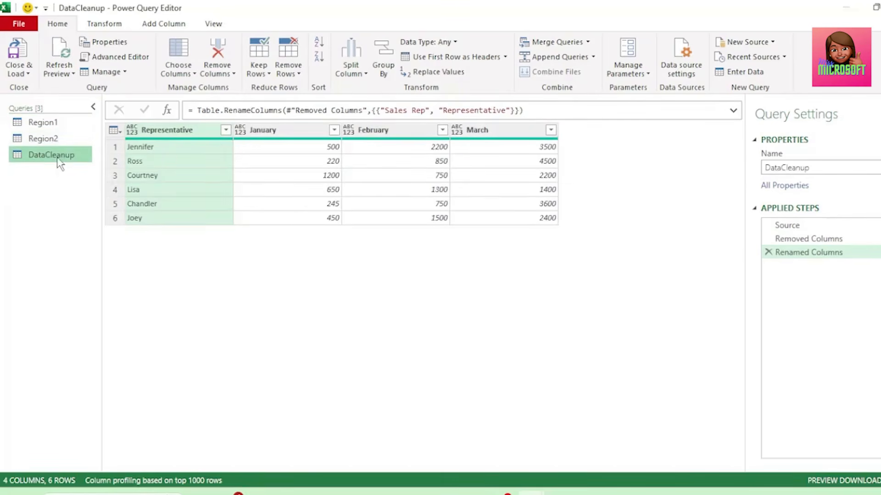
right_click(200, 132)
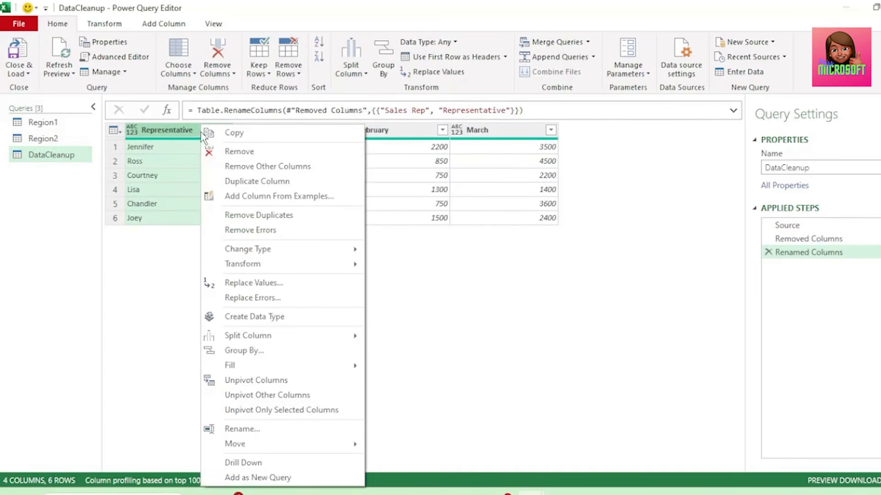
left_click(263, 399)
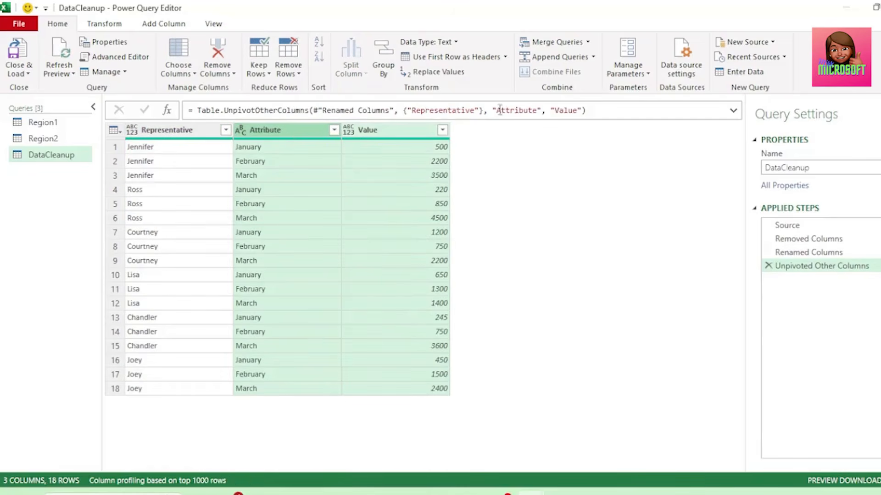
In the Unpivoted Other Columns formula, rename the two output columns from Attribute and Value to Month and Sales Amount.
left_click_drag(497, 111, 537, 111)
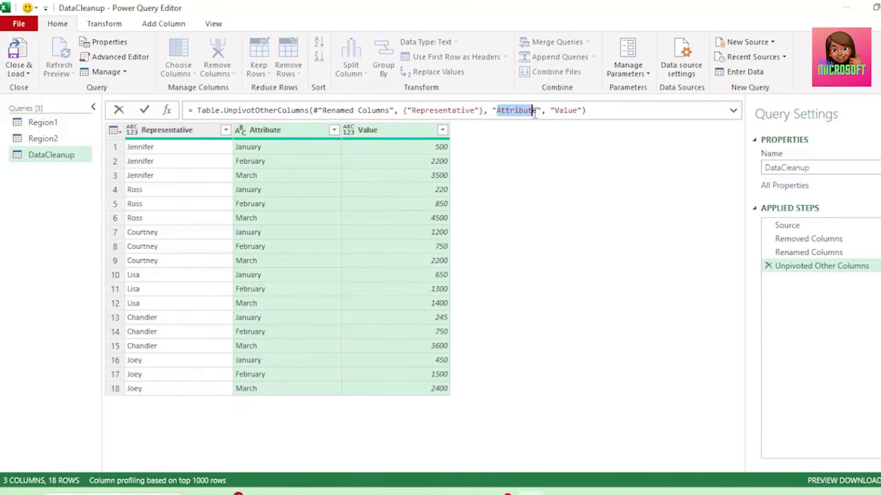
type("Month")
key("Right")
key("Right")
key("Right")
key("Right")
key("ctrl+shift+Right")
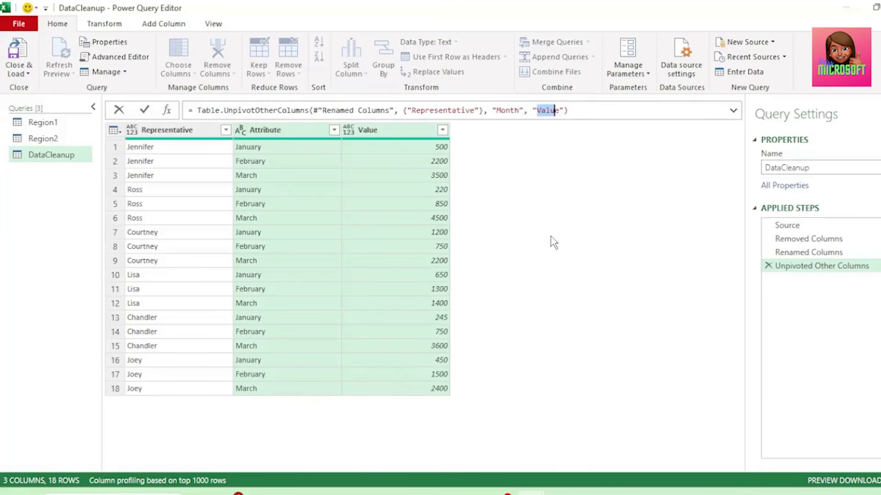
type("Sales Amount")
key("Return")
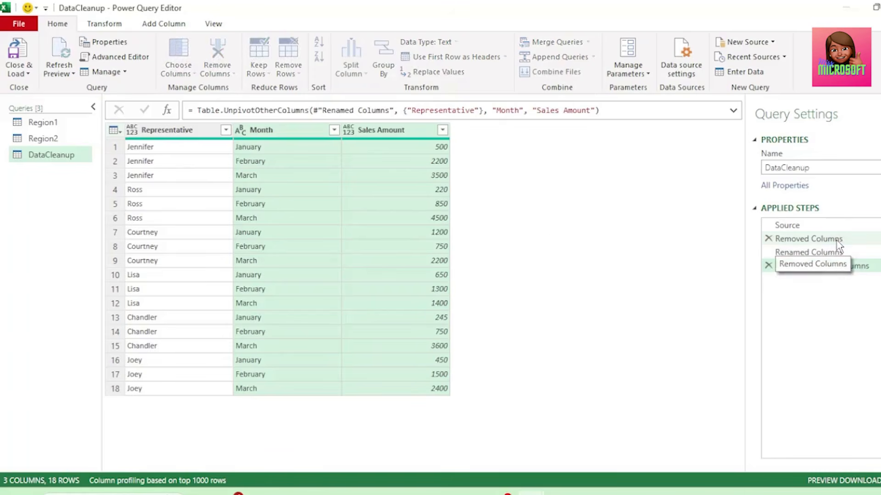
Examine the hard-coded column names in the Removed Columns, Renamed Columns and Unpivoted Other Columns formulas of DataCleanup.
left_click(793, 239)
left_click_drag(323, 110, 372, 110)
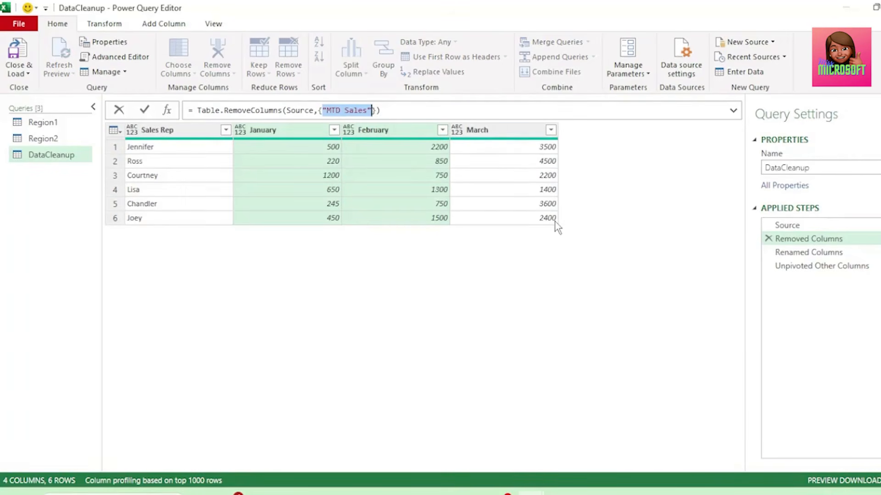
left_click(810, 253)
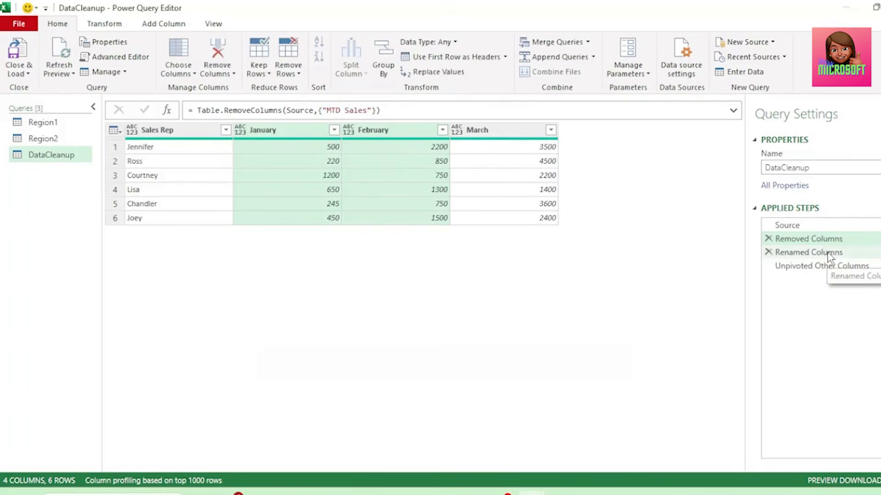
left_click_drag(380, 111, 510, 112)
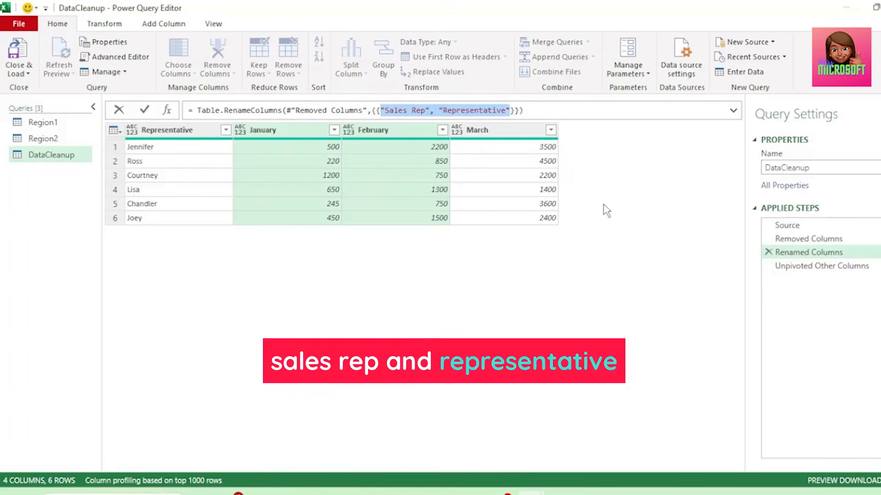
left_click(791, 266)
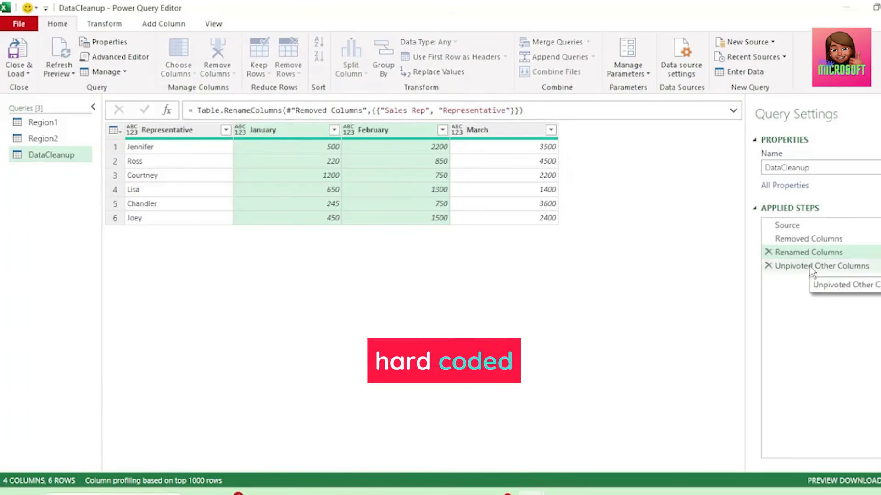
left_click_drag(408, 110, 595, 110)
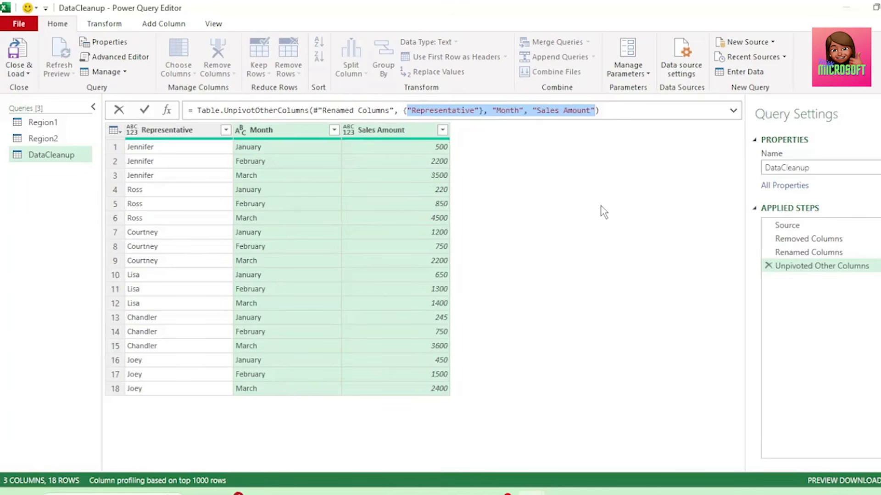
left_click(775, 253)
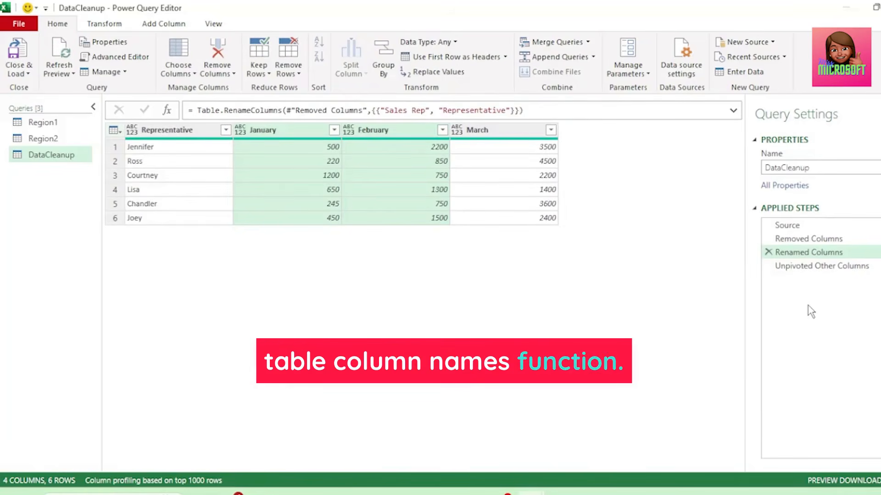
Create a blank query that lists the column names of Region1 with the formula =Table.ColumnNames(Region1).
right_click(38, 206)
mouse_move(80, 233)
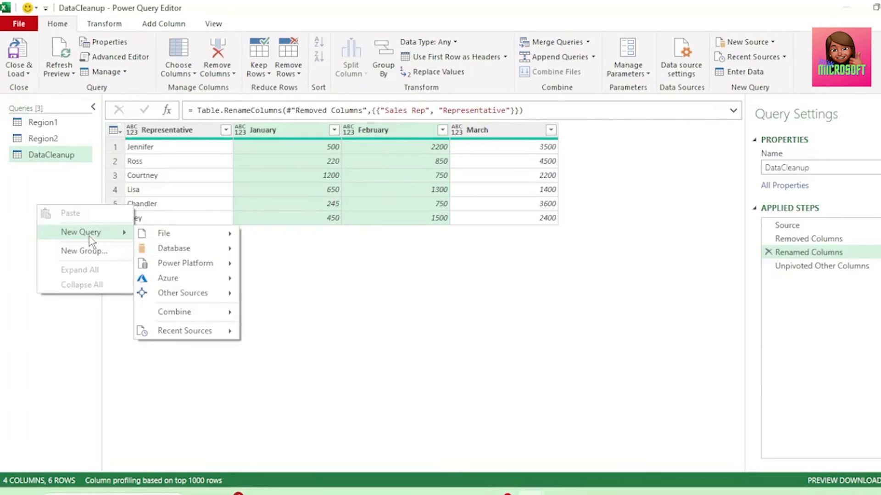
mouse_move(184, 294)
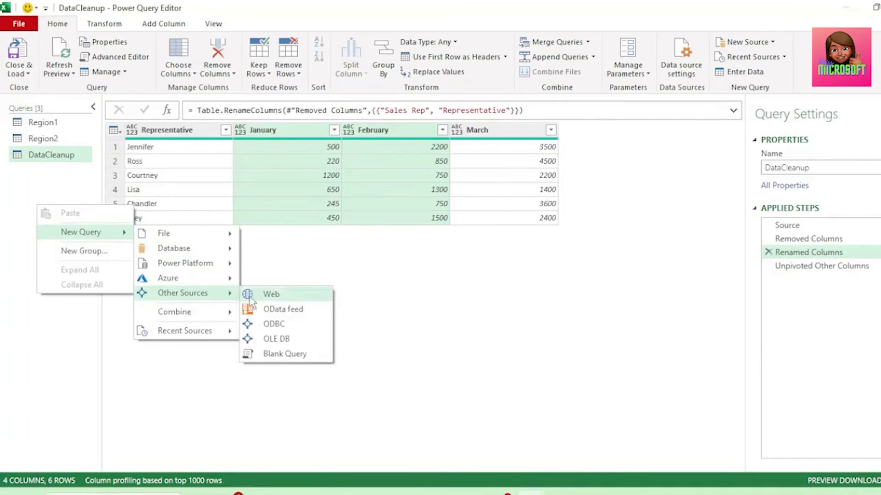
left_click(287, 353)
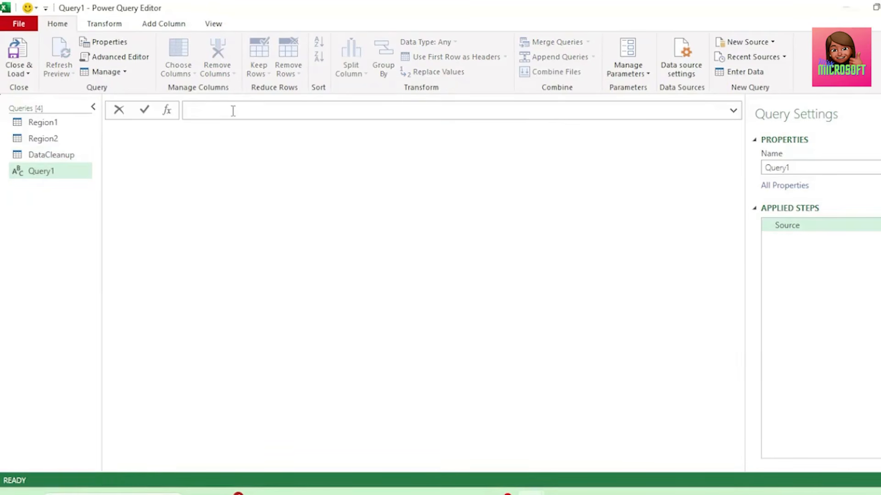
type("=Ta")
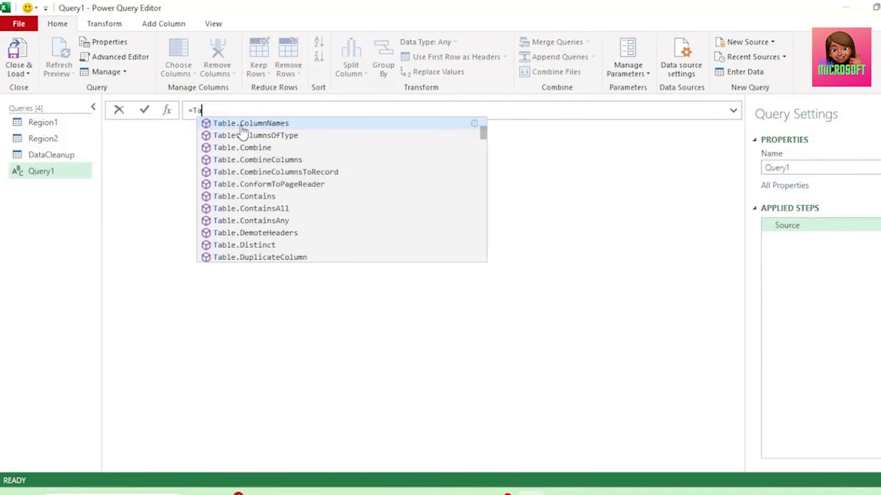
left_click(241, 127)
type("(")
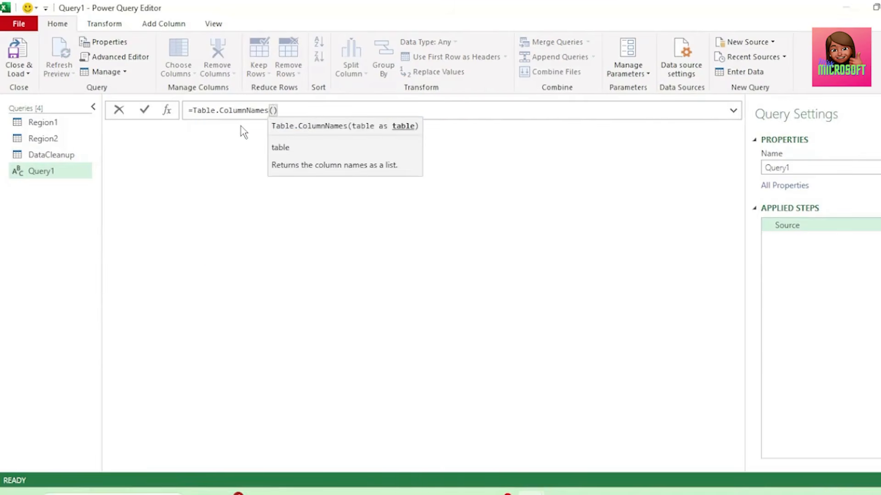
type("Region1")
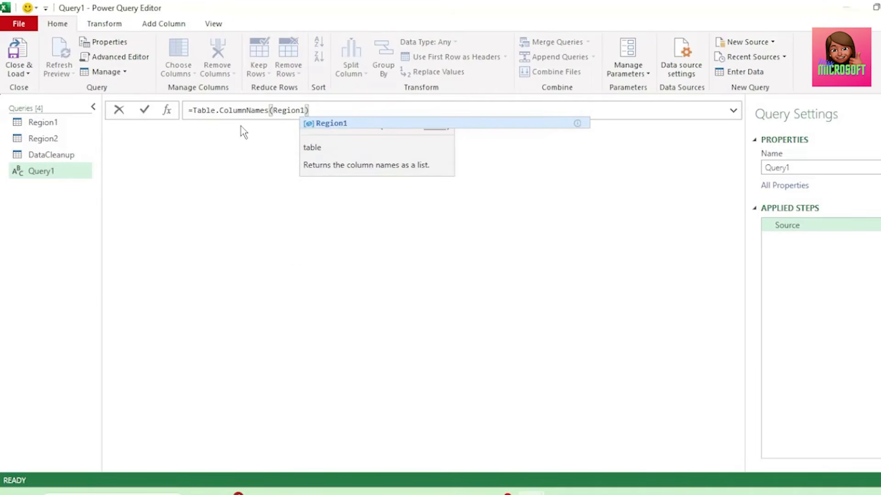
key("Return")
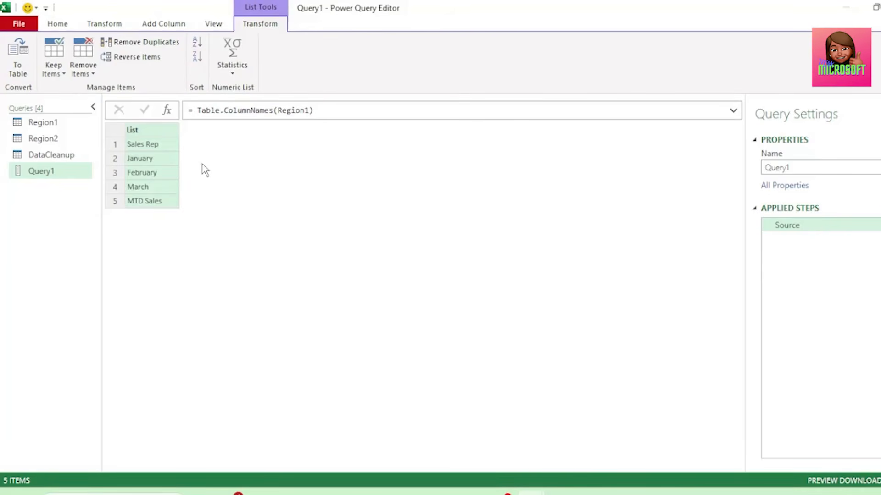
Append the index {0} to the Table.ColumnNames(Region1) formula to return only the first column name.
left_click(334, 110)
type("{}")
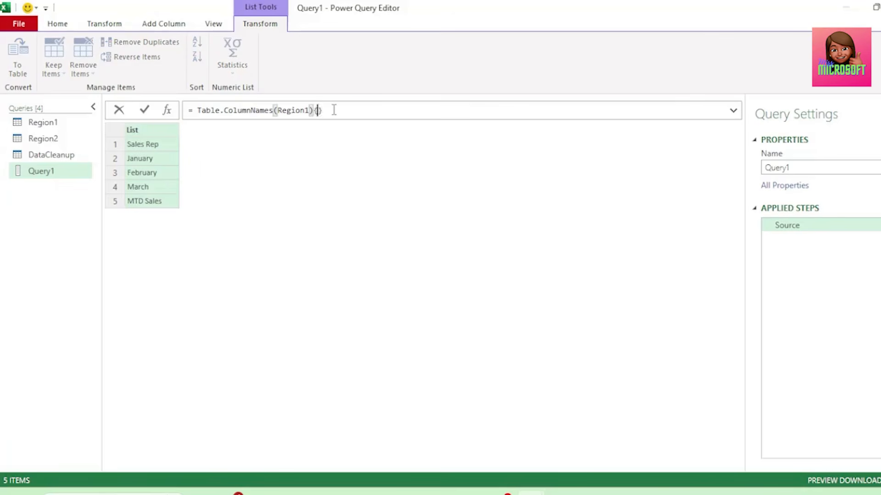
type("0")
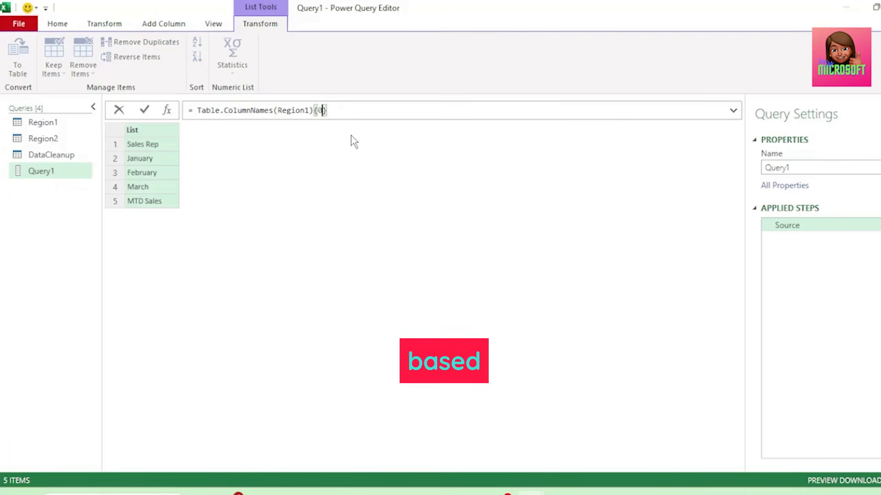
key("Return")
left_click_drag(105, 131, 140, 131)
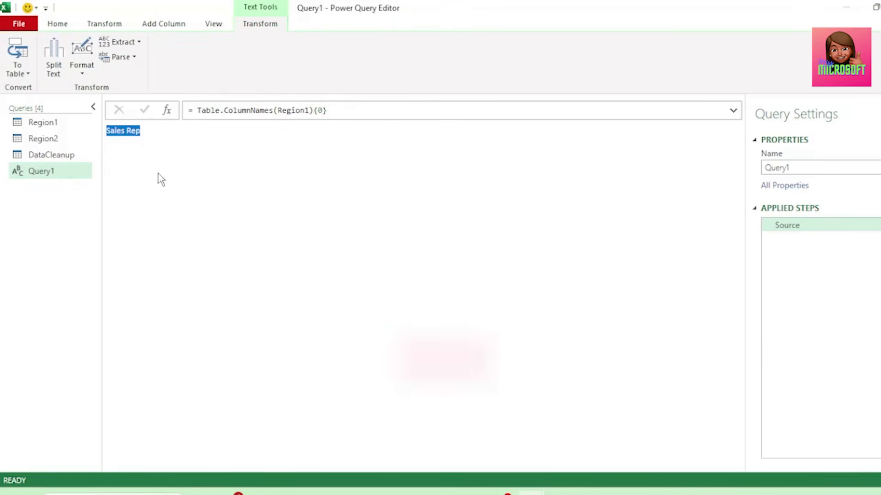
left_click_drag(318, 110, 327, 111)
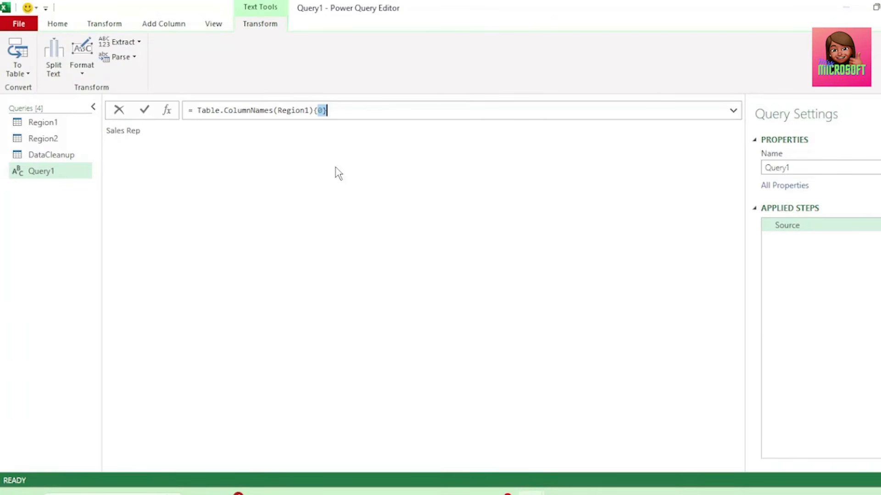
Copy Table.ColumnNames(Region1){0} and paste it over "Sales Rep" in the Renamed Columns formula of DataCleanup.
left_click_drag(196, 110, 327, 110)
right_click(298, 113)
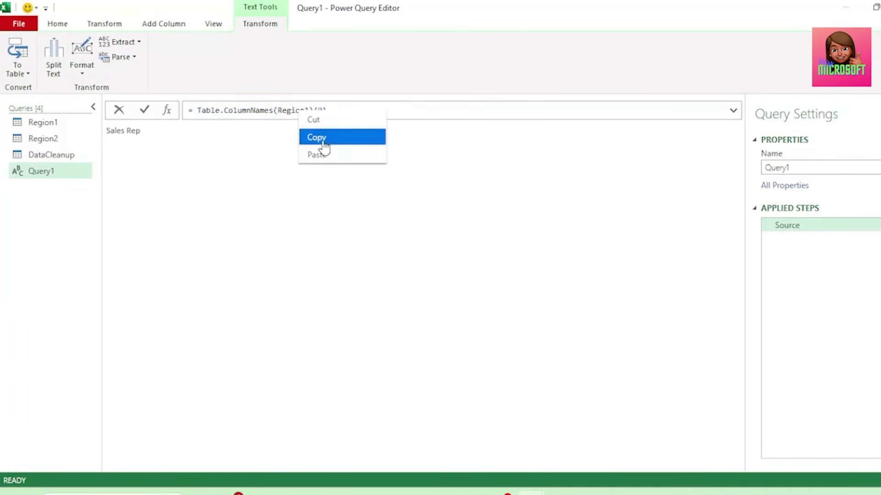
left_click(324, 146)
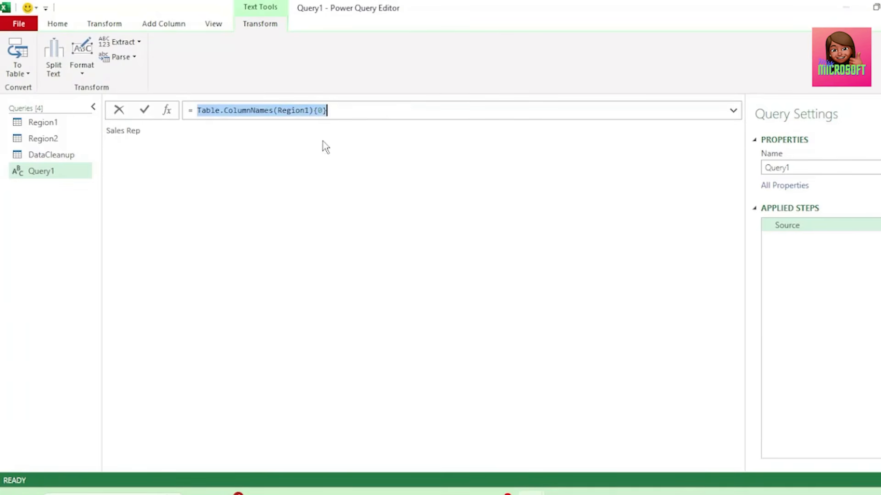
left_click(67, 157)
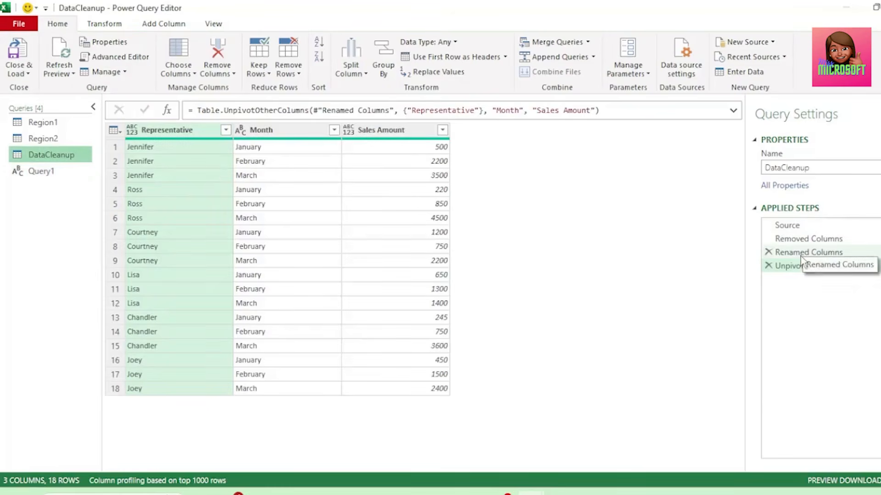
left_click(801, 253)
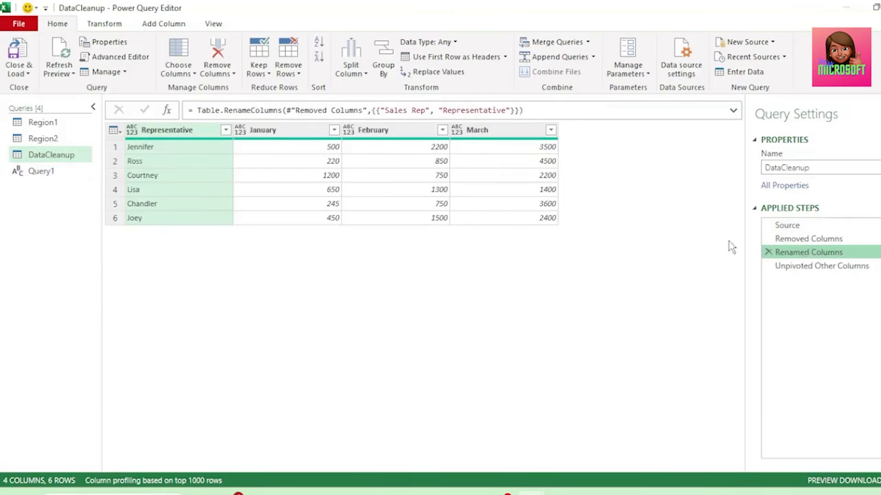
left_click(390, 110)
left_click_drag(382, 110, 430, 110)
key("ctrl+v")
key("Return")
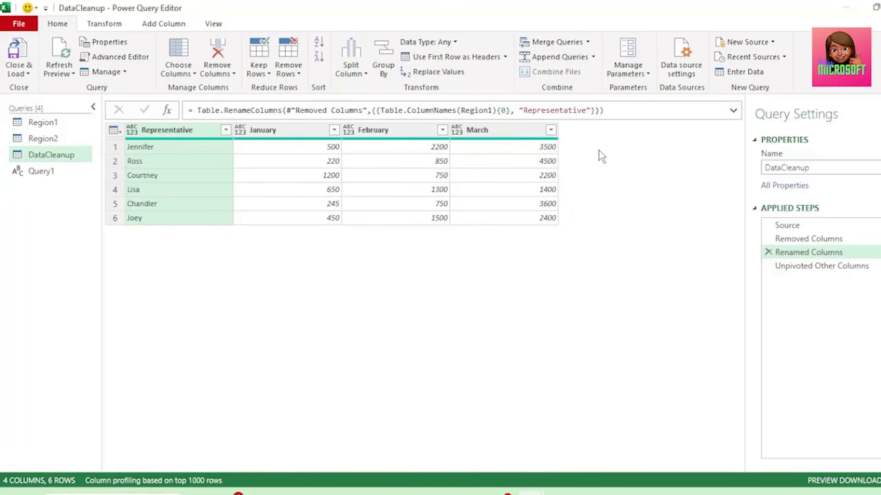
Review the Unpivoted Other Columns formula of DataCleanup and detect the data types of all its columns.
left_click(824, 273)
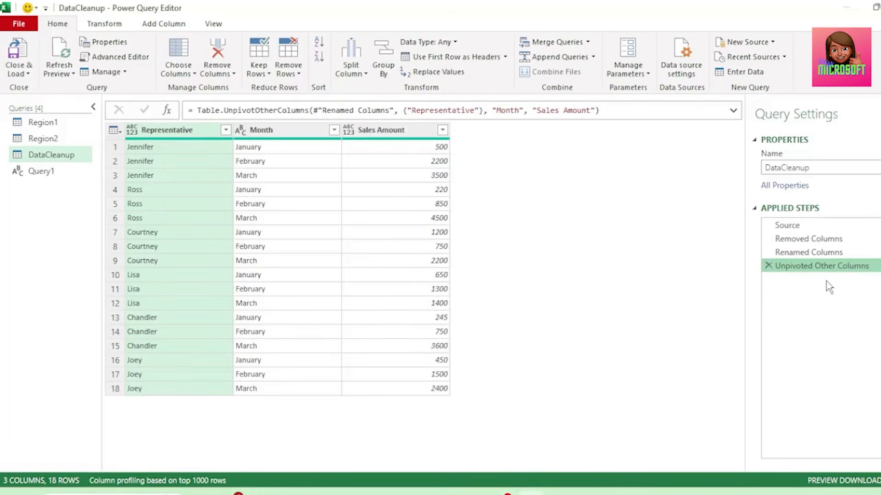
left_click_drag(407, 110, 600, 110)
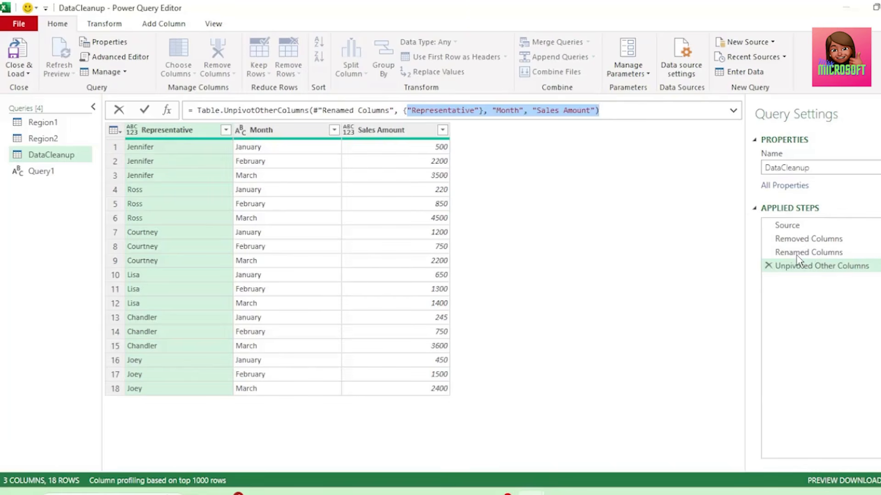
left_click(189, 130)
key("ctrl+a")
left_click(128, 25)
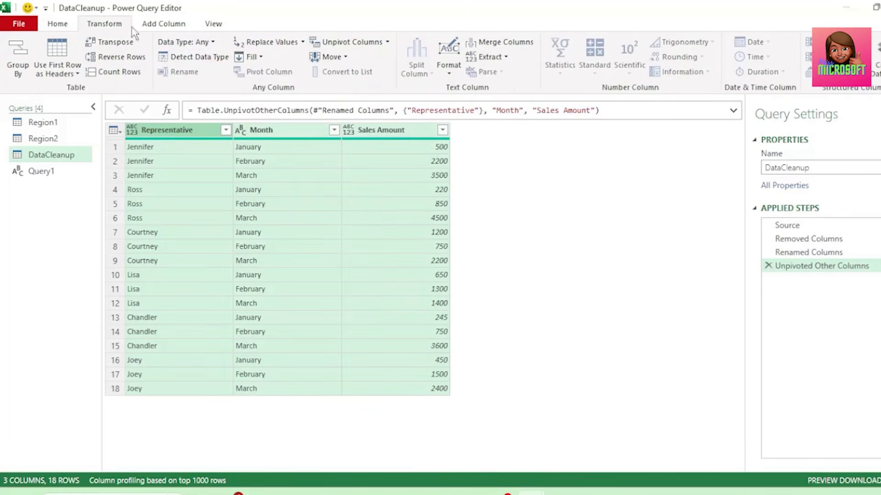
left_click(198, 57)
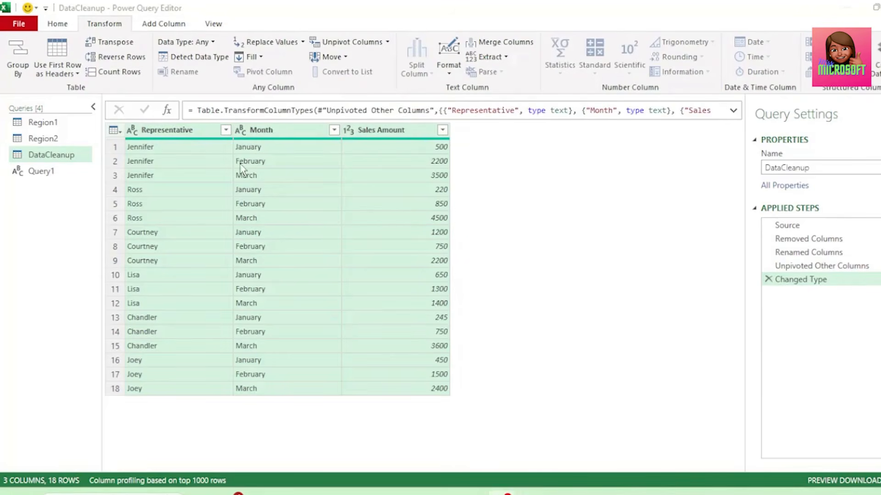
Open the full M code of the DataCleanup query and insert an empty line above let.
left_click(58, 26)
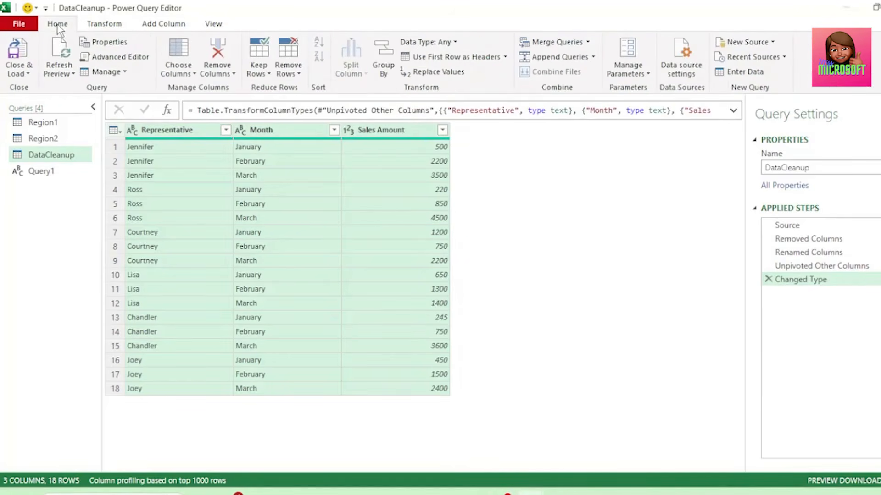
left_click(122, 56)
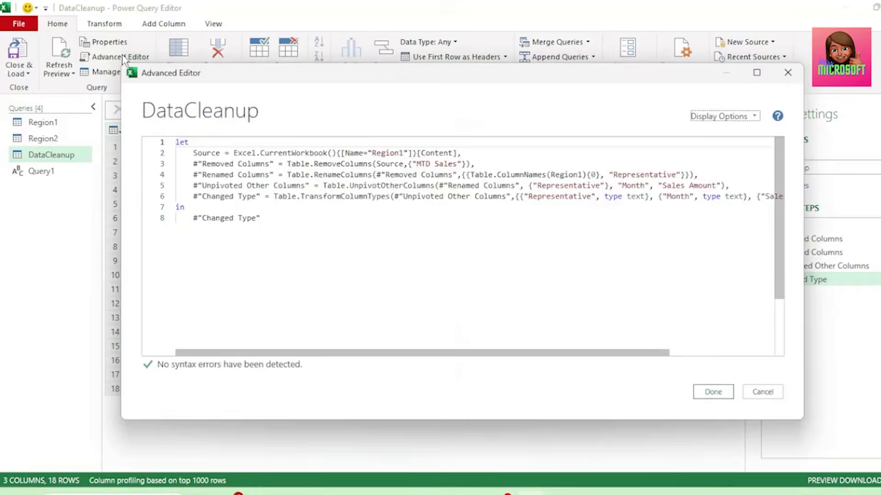
left_click(285, 228)
key("ctrl+a")
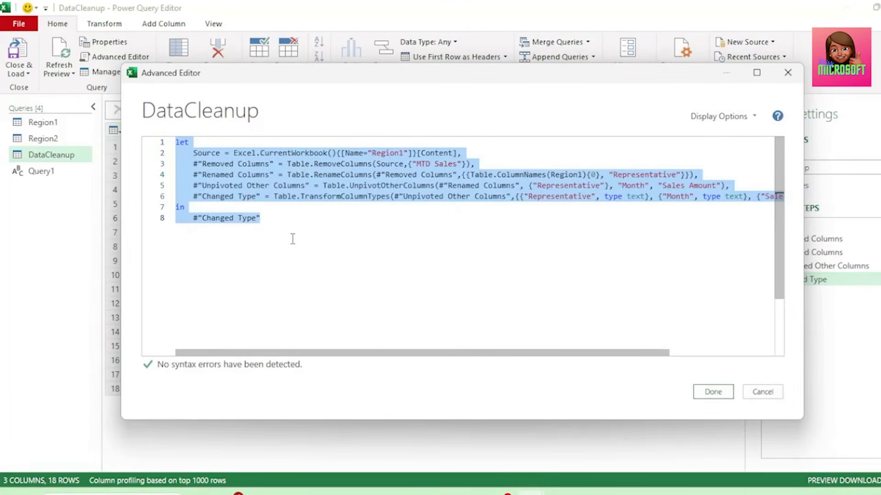
left_click(299, 234)
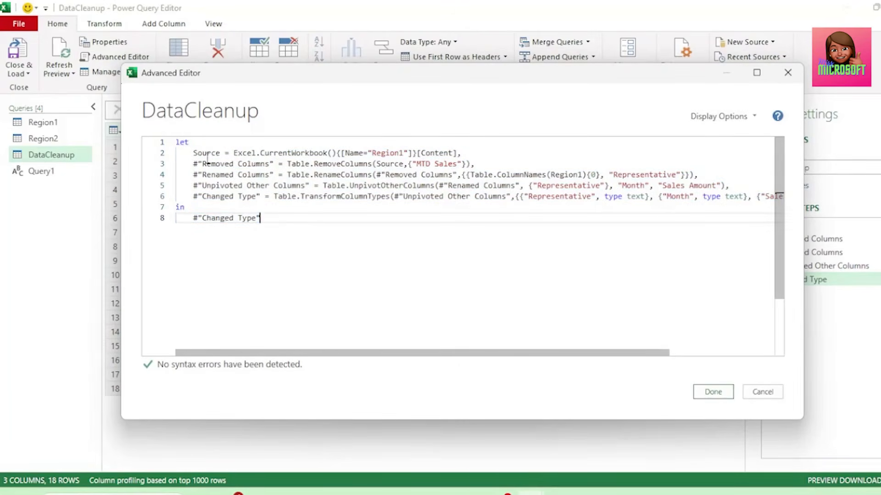
left_click(177, 143)
key("Return")
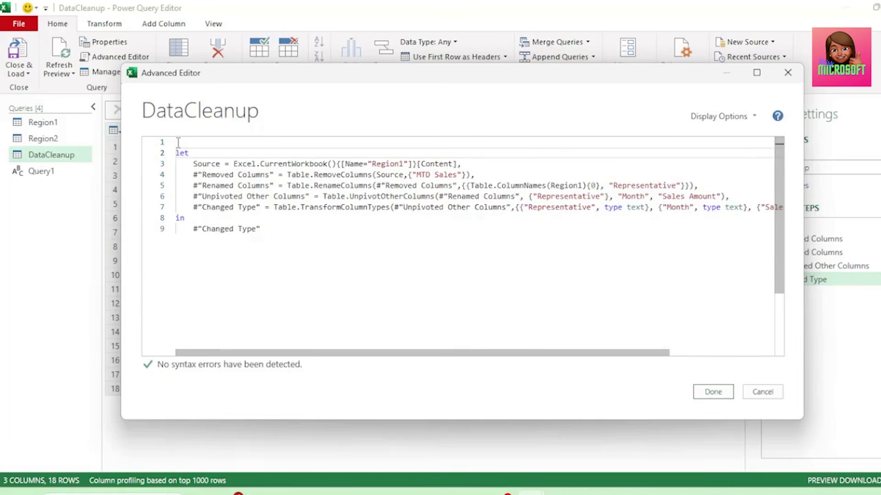
left_click(178, 142)
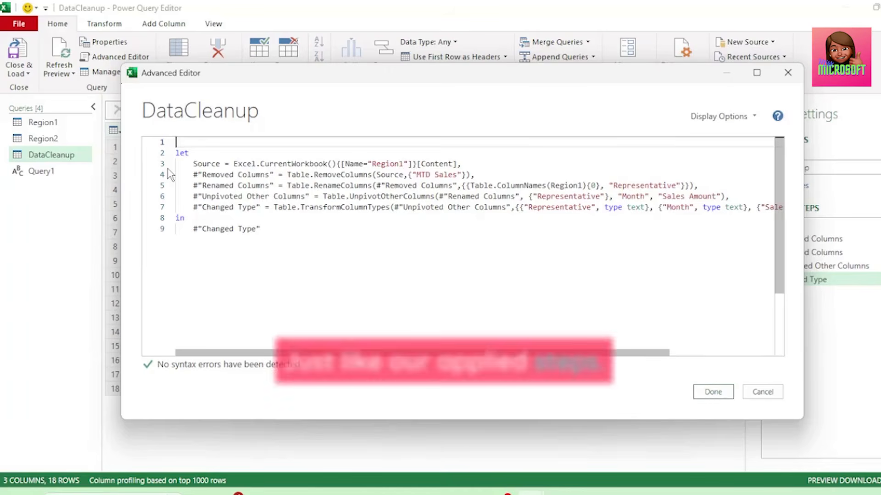
Enter (SalesData as table) => on the first line of the DataCleanup code to declare a table parameter.
type("SalesData")
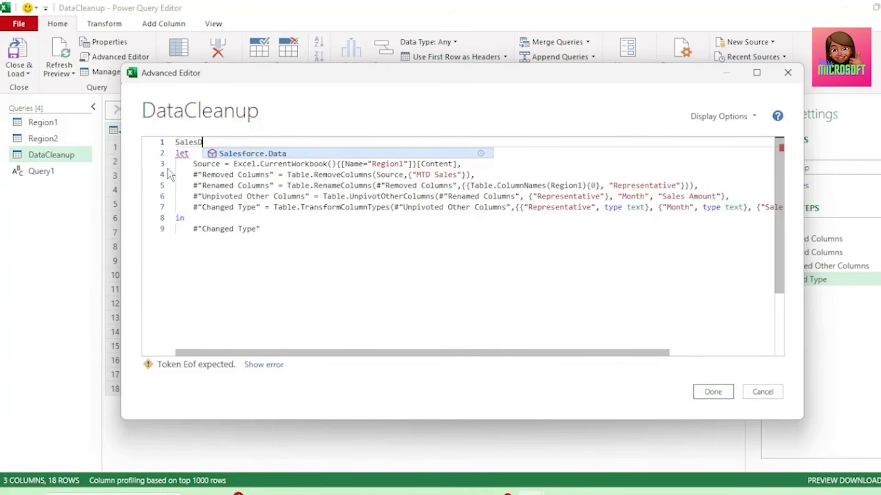
left_click(178, 140)
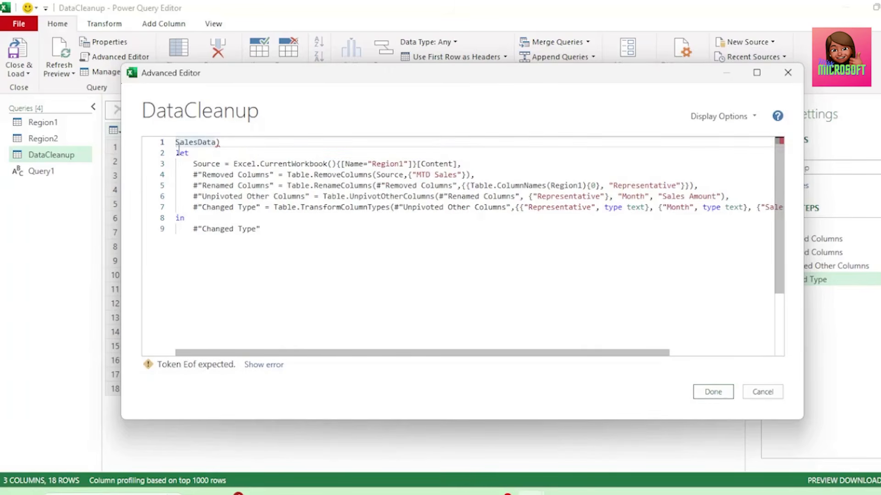
type("(")
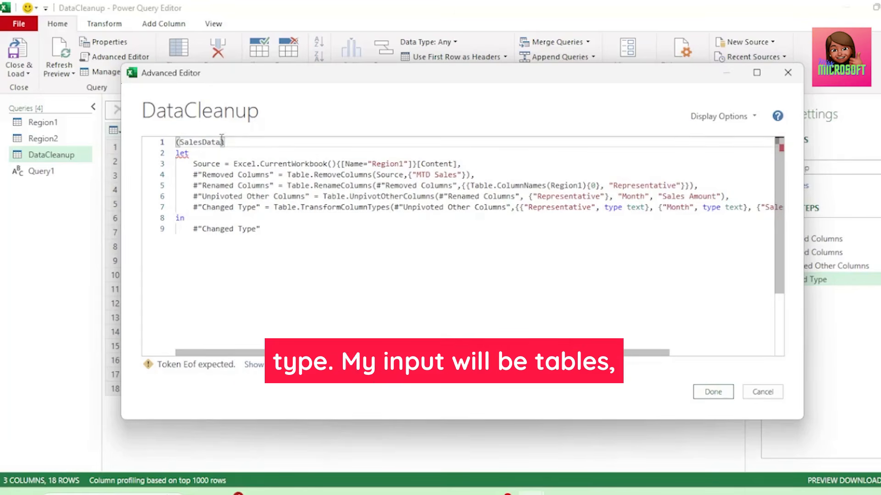
left_click(222, 143)
type("as table")
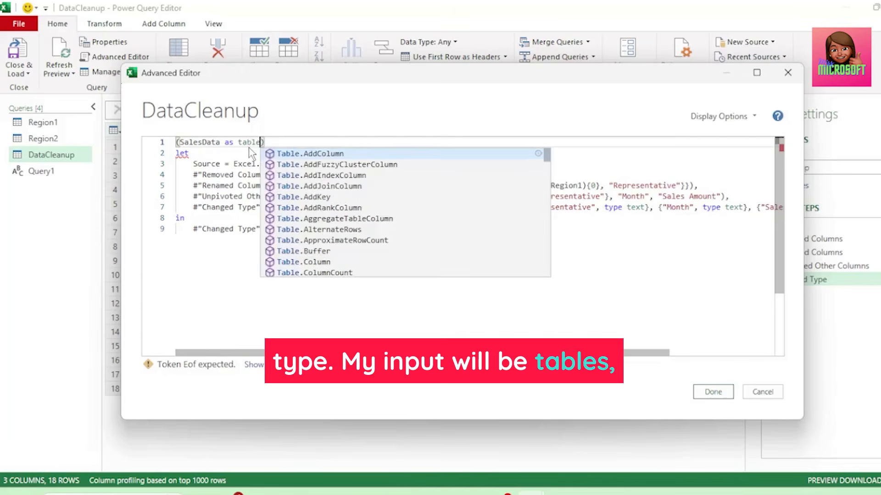
left_click(304, 138)
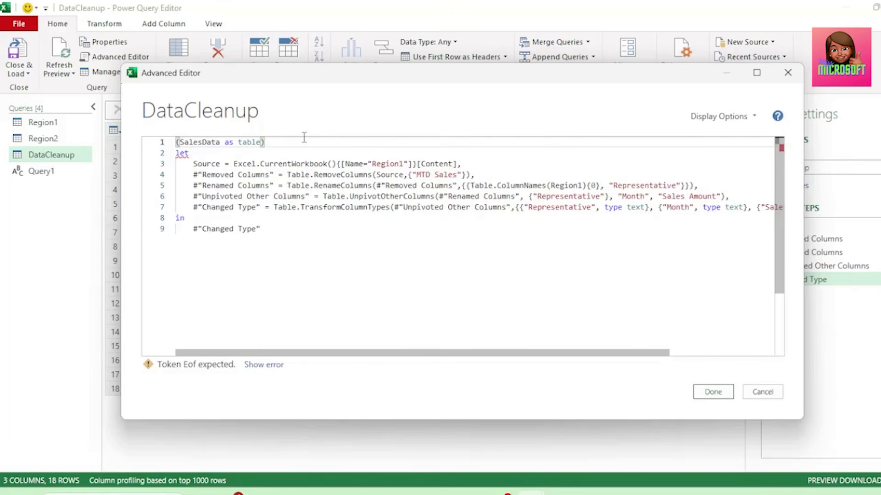
type("=>")
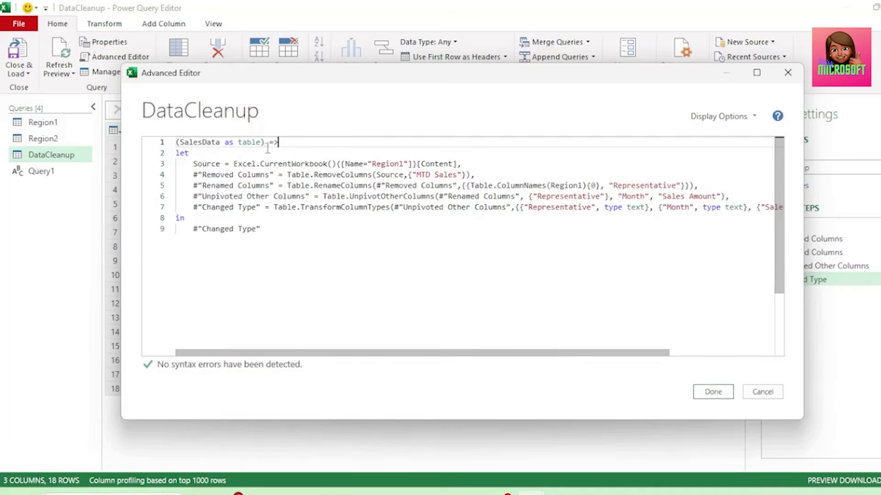
left_click_drag(179, 142, 260, 142)
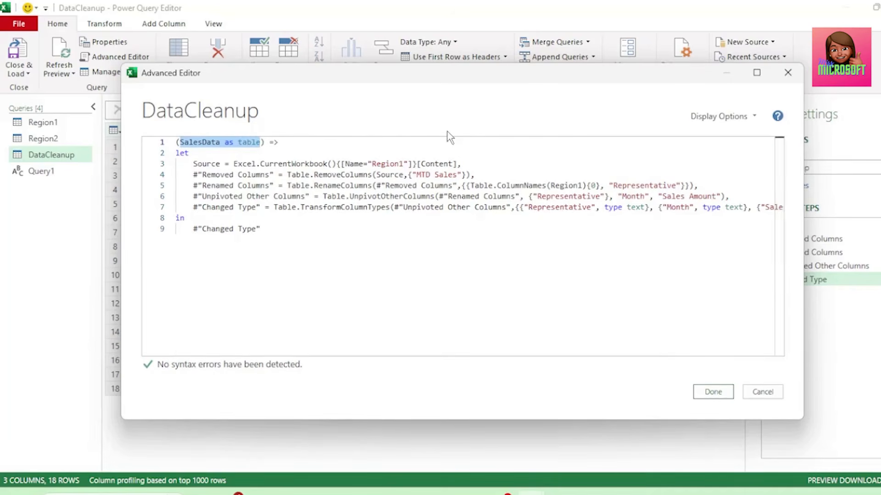
left_click(179, 149)
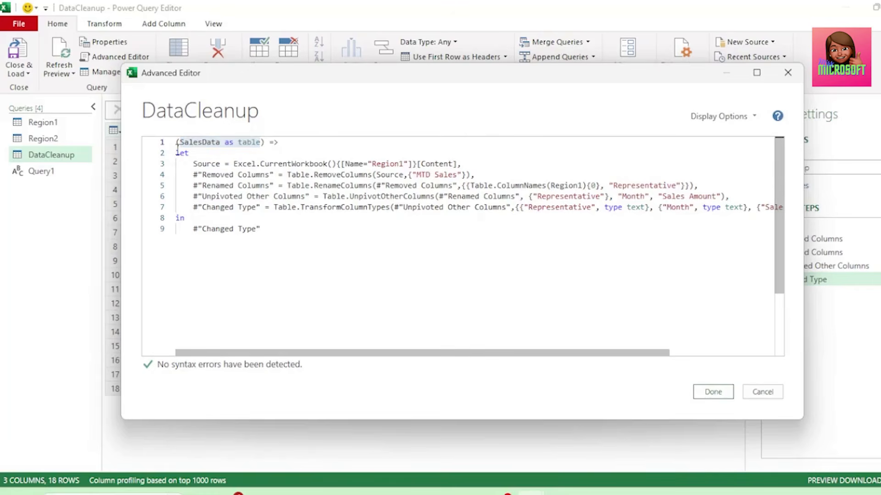
left_click_drag(178, 149, 306, 244)
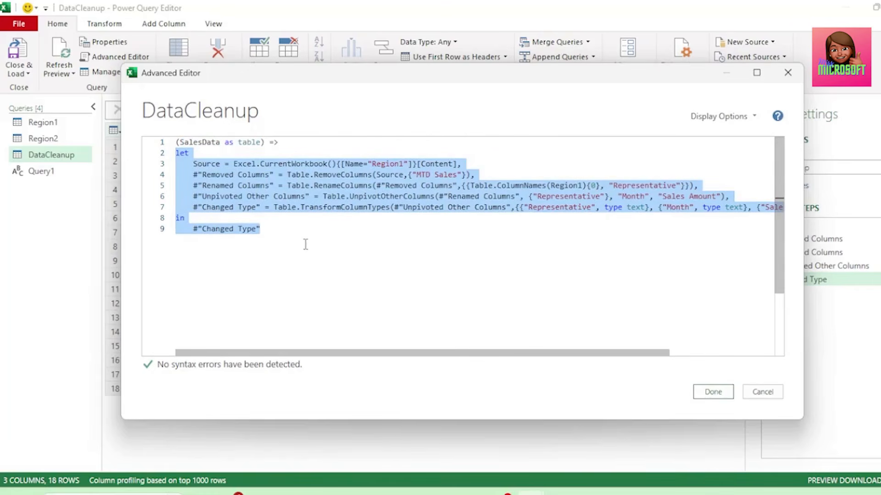
left_click_drag(193, 164, 463, 164)
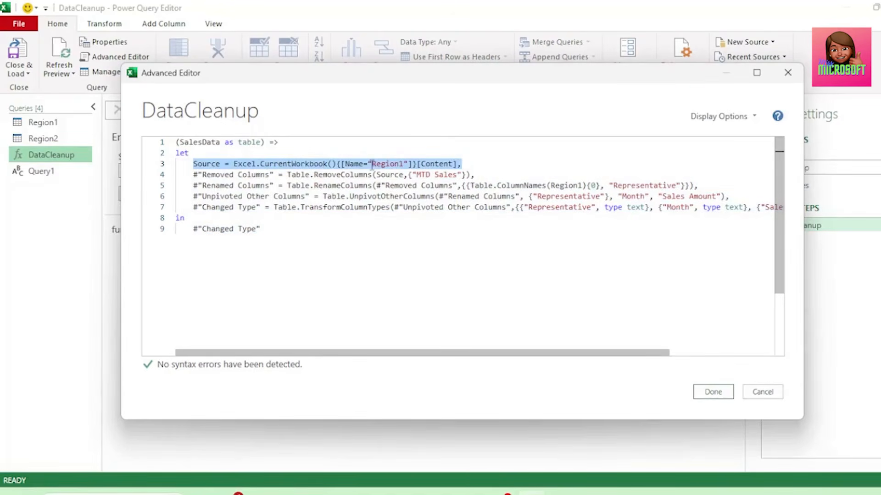
left_click_drag(368, 164, 405, 163)
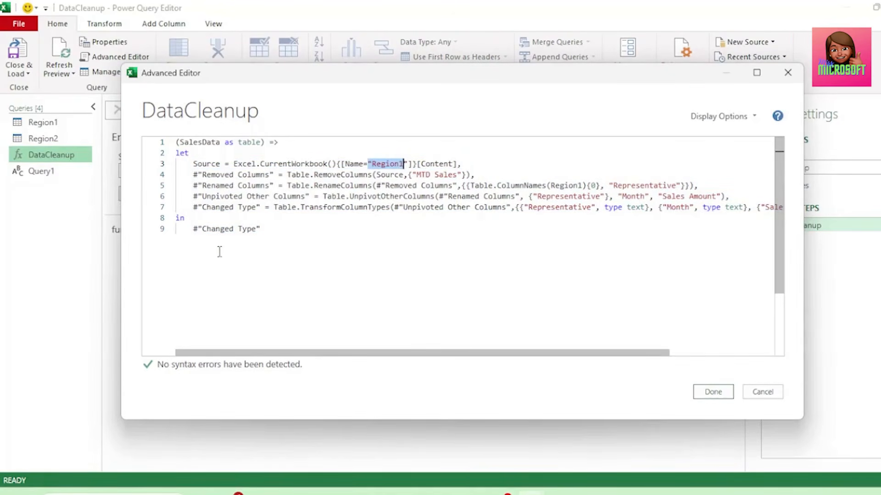
Delete the Source line that loads Region1 from the DataCleanup code, including the empty line it leaves.
left_click_drag(192, 164, 456, 164)
left_click_drag(456, 163, 464, 164)
key("BackSpace")
left_click(193, 172)
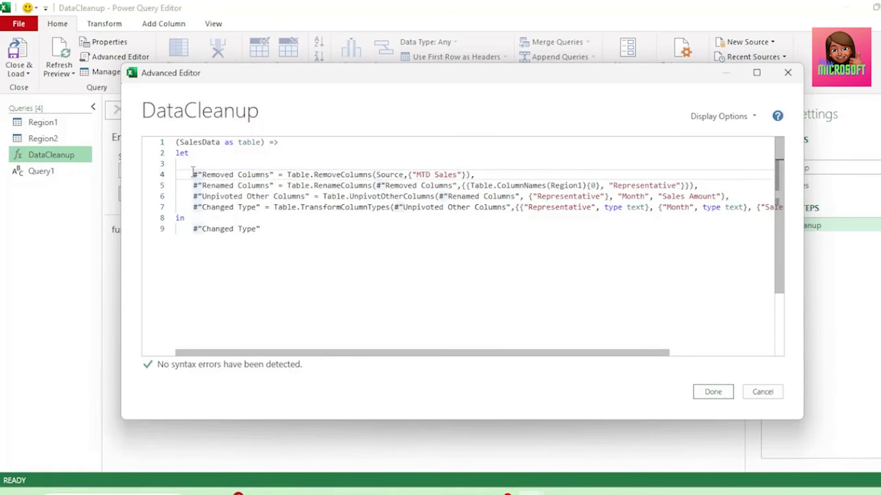
key("BackSpace")
key("BackSpace")
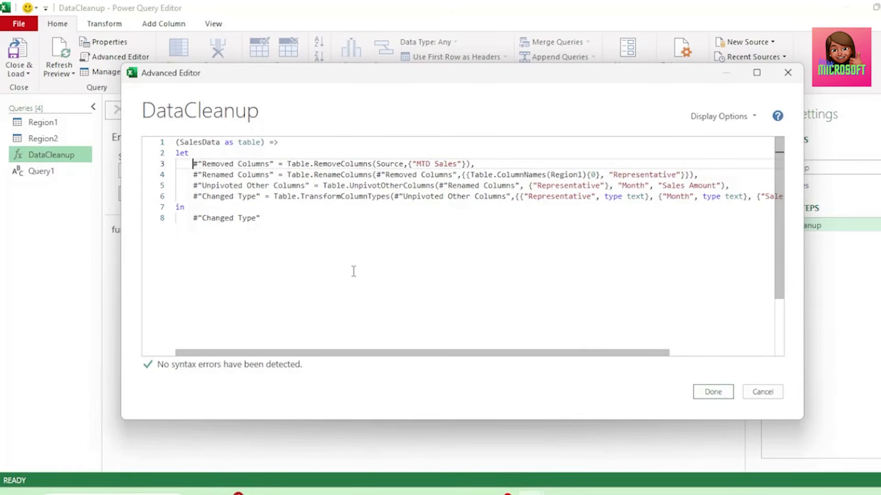
Replace Source in the Removed Columns line and Region1 in the Renamed Columns line with SalesData, and save the function code.
left_click_drag(404, 164, 378, 161)
type("SalesData")
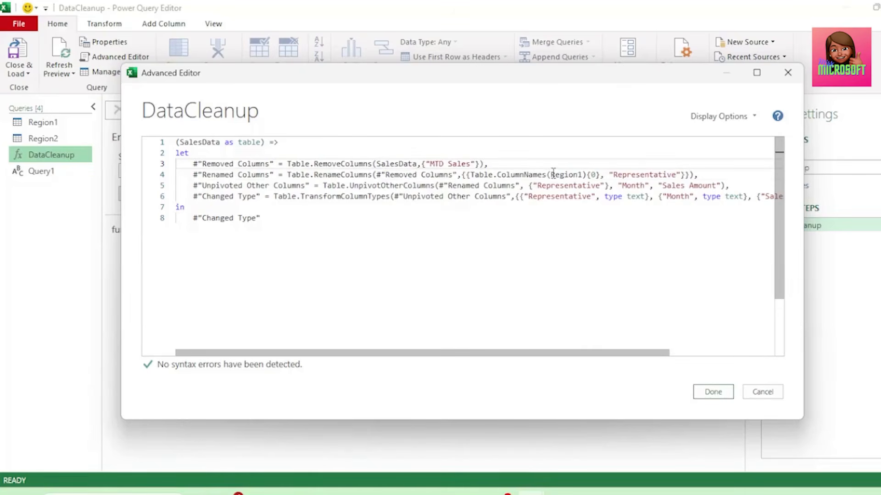
left_click(560, 174)
double_click(564, 173)
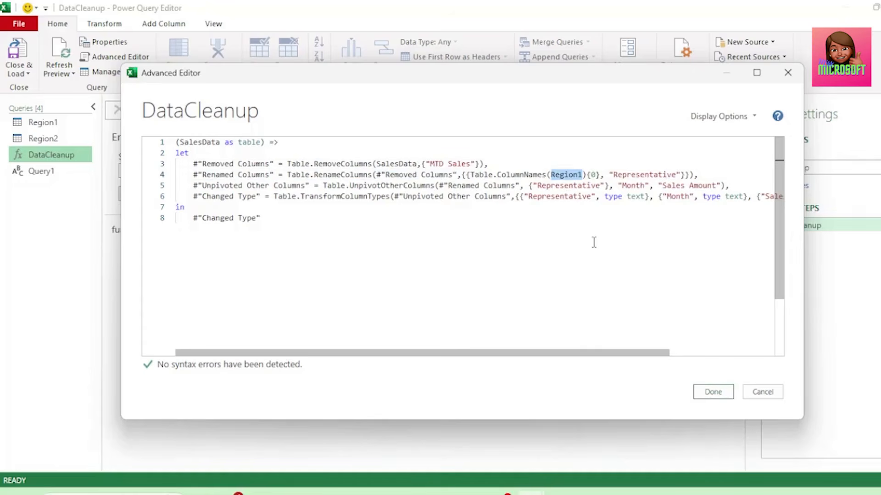
type("SalesData")
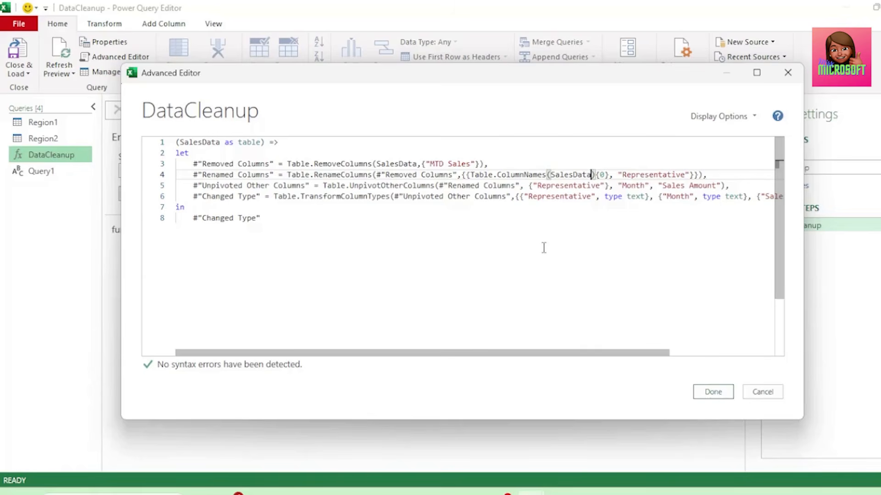
left_click(722, 392)
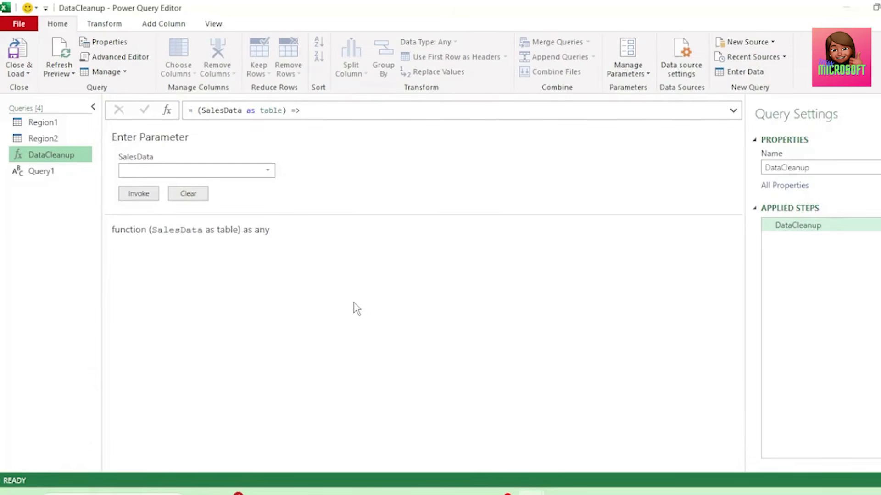
Invoke the DataCleanup function on Region2 and on Region1.
left_click(268, 170)
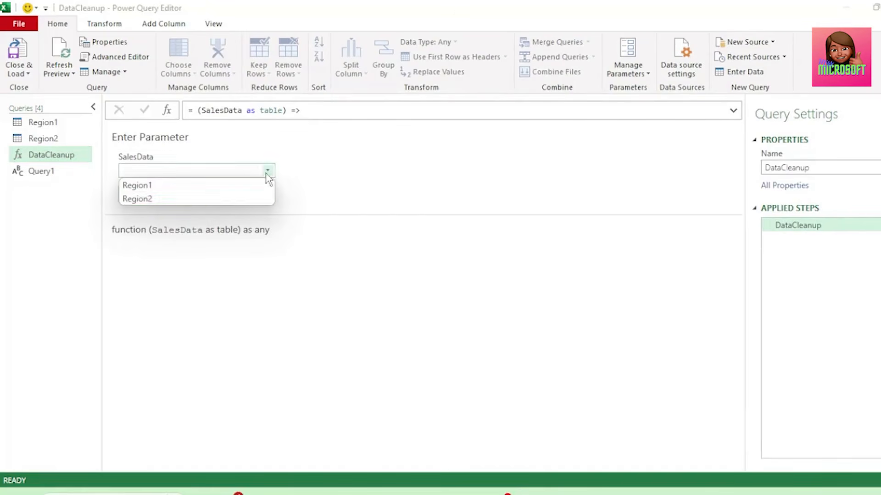
left_click(194, 200)
left_click(138, 193)
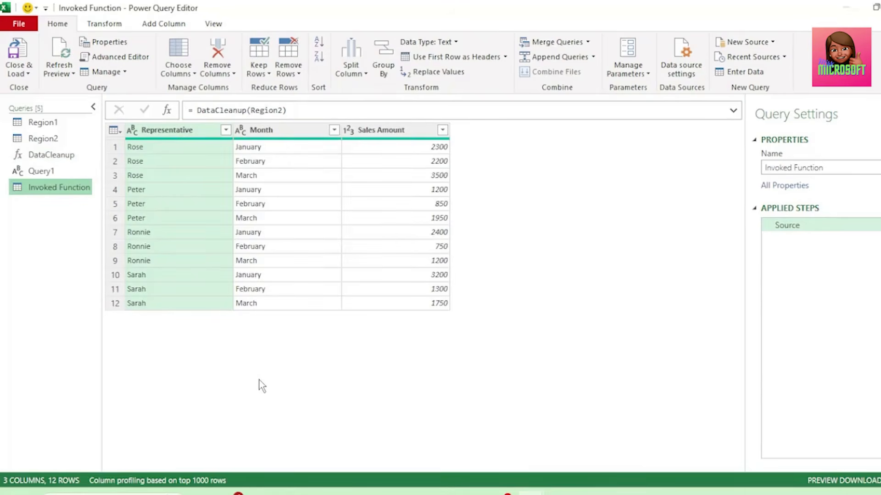
left_click(52, 155)
left_click(268, 170)
left_click(138, 185)
left_click(138, 193)
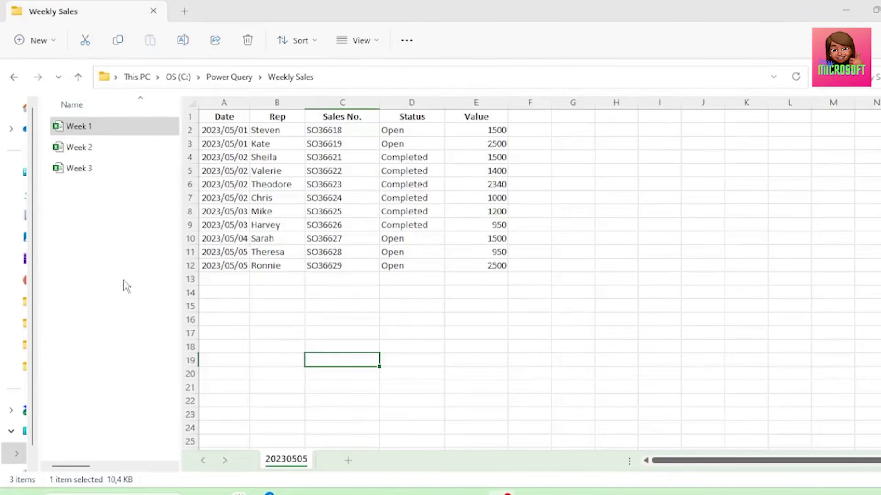
In File Explorer, preview the weekly workbooks in the Weekly Sales folder to compare their data layouts and sheet names.
left_click(110, 157)
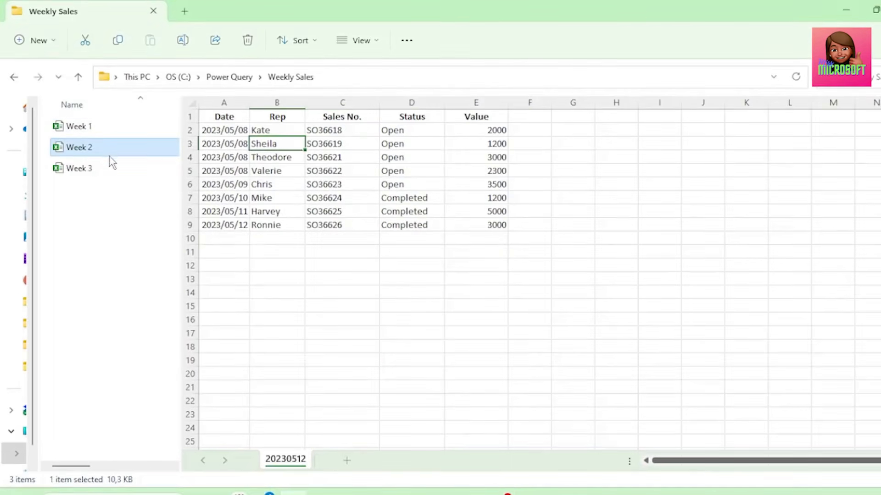
left_click(113, 178)
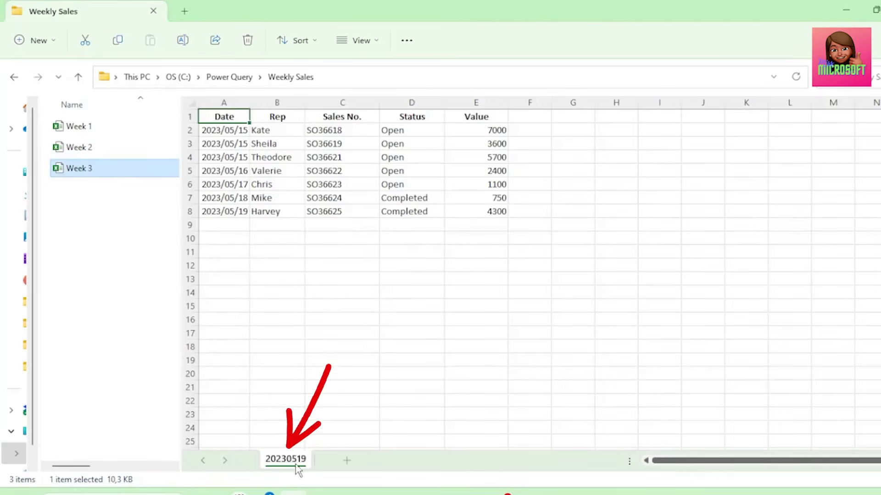
left_click(94, 147)
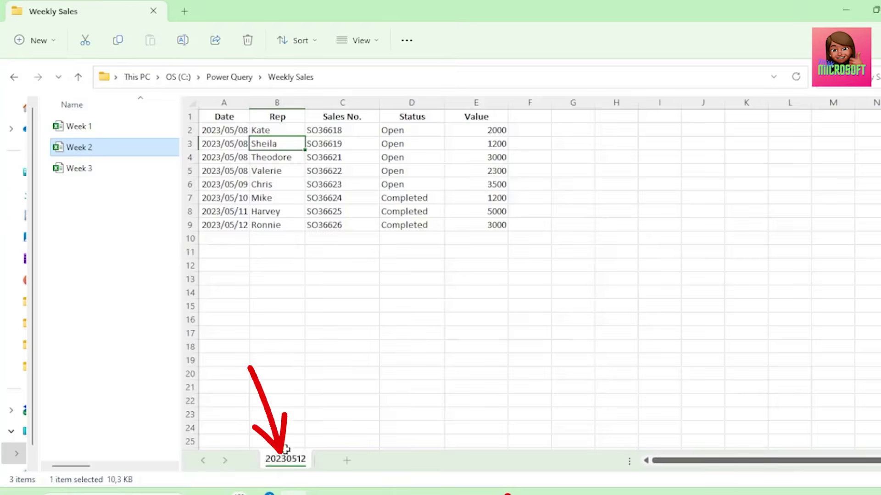
left_click(110, 127)
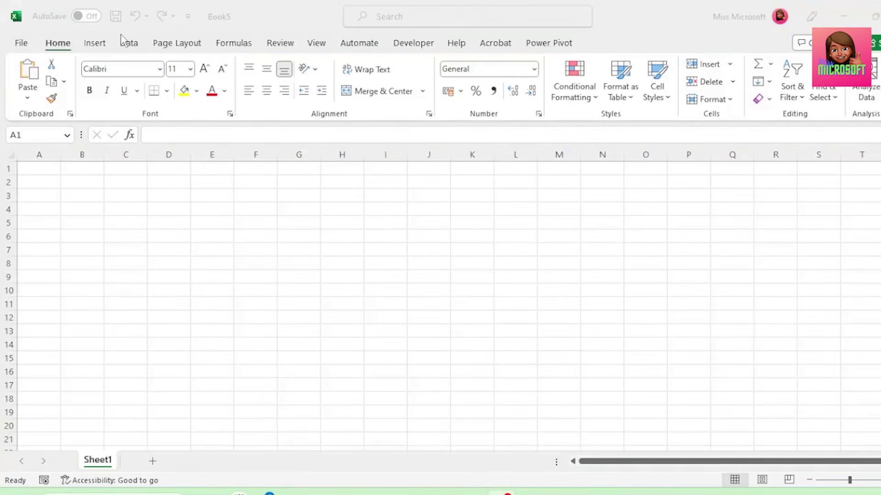
In a blank Excel workbook, get data from the folder C:\Power Query\Weekly Sales.
left_click(134, 46)
left_click(28, 89)
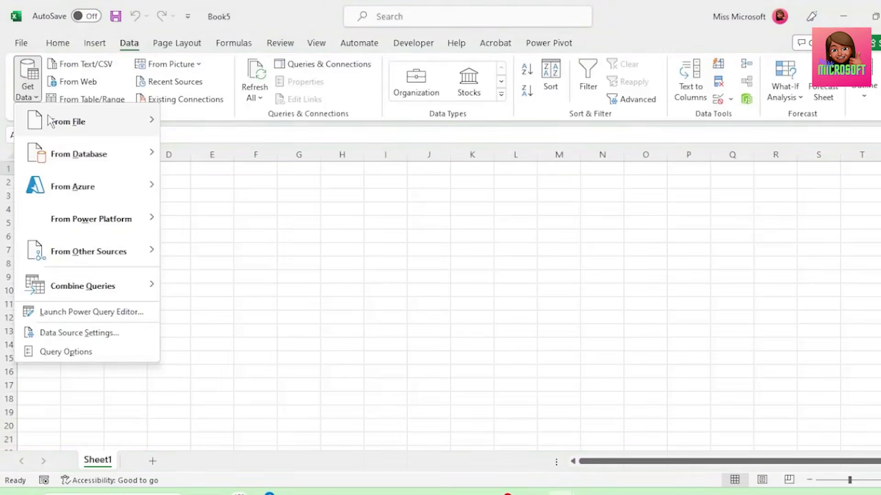
mouse_move(80, 124)
left_click(214, 287)
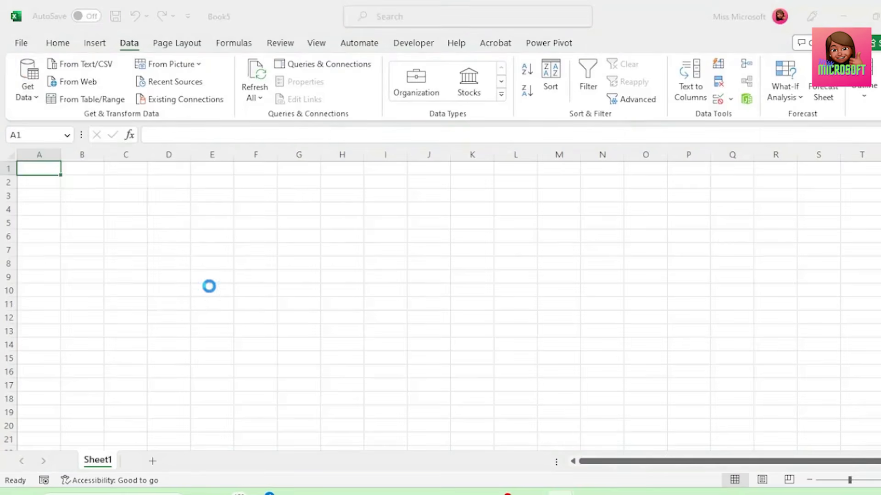
right_click(172, 283)
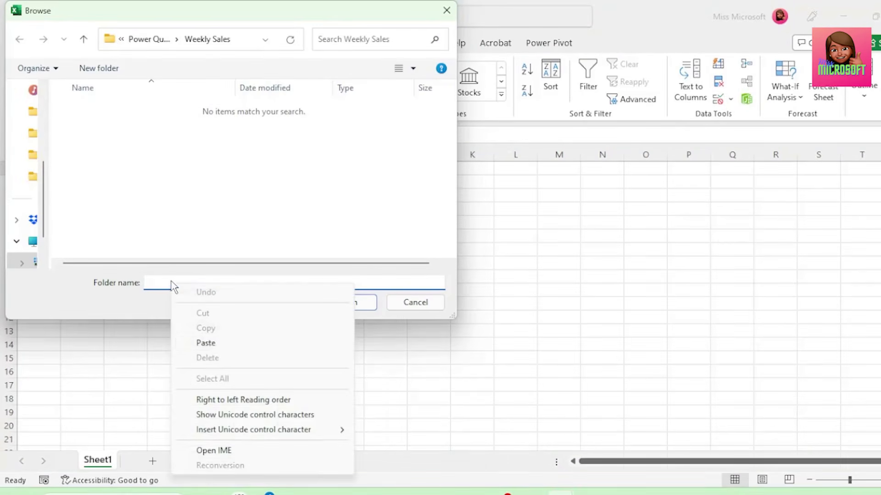
left_click(206, 343)
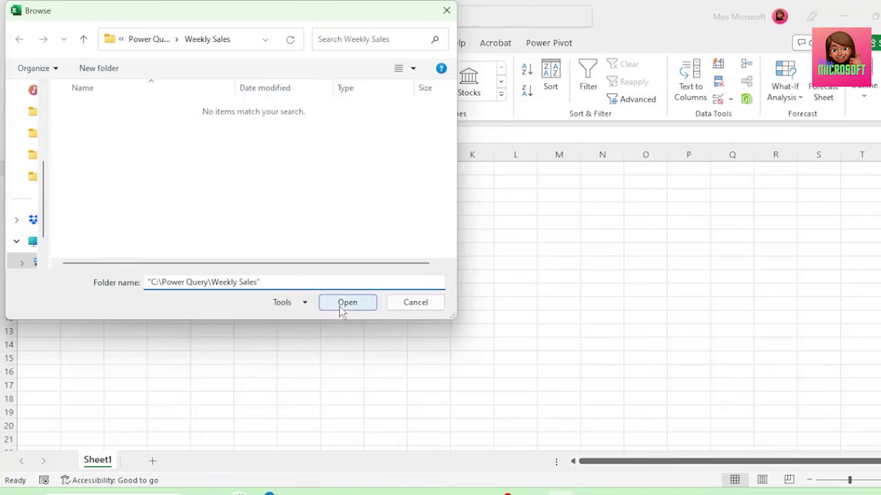
left_click(342, 304)
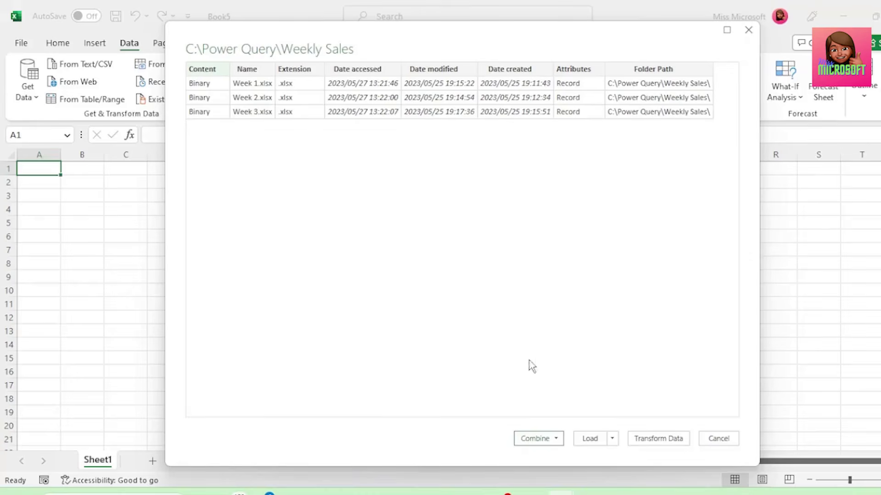
Combine and transform the Weekly Sales files using the first file as sample and its 20230505 sheet, and maximize the query editor.
left_click(554, 443)
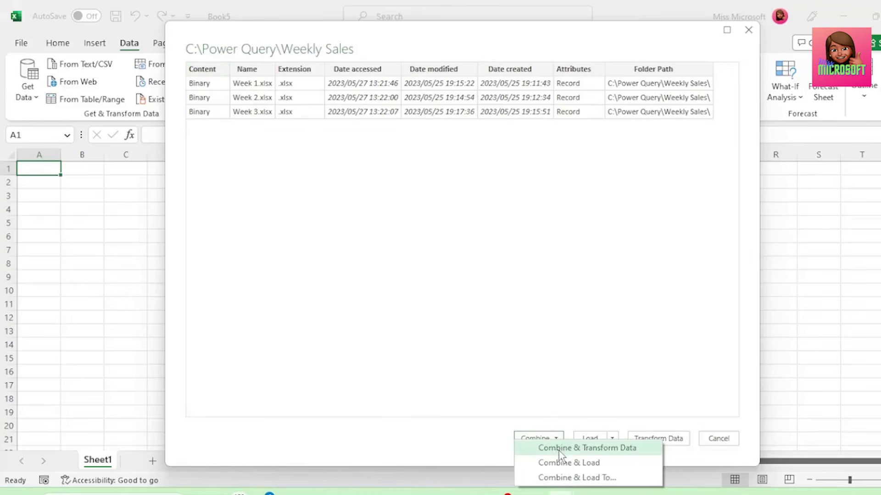
left_click(558, 450)
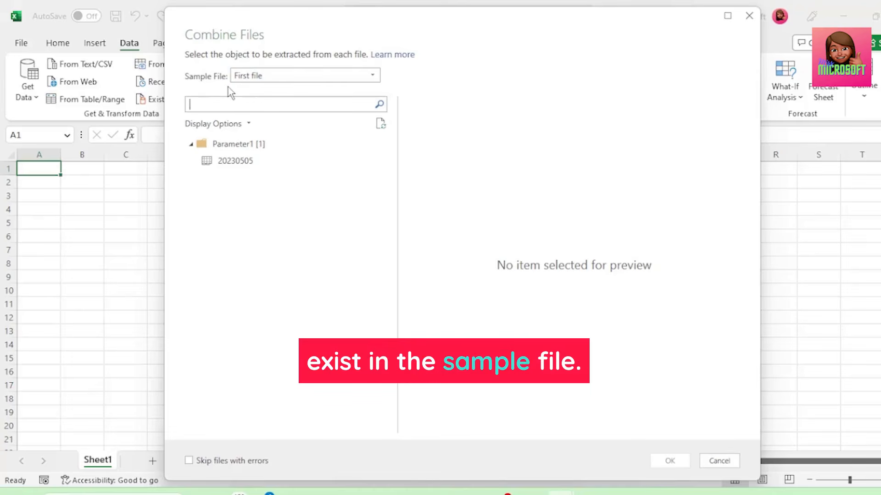
left_click(374, 77)
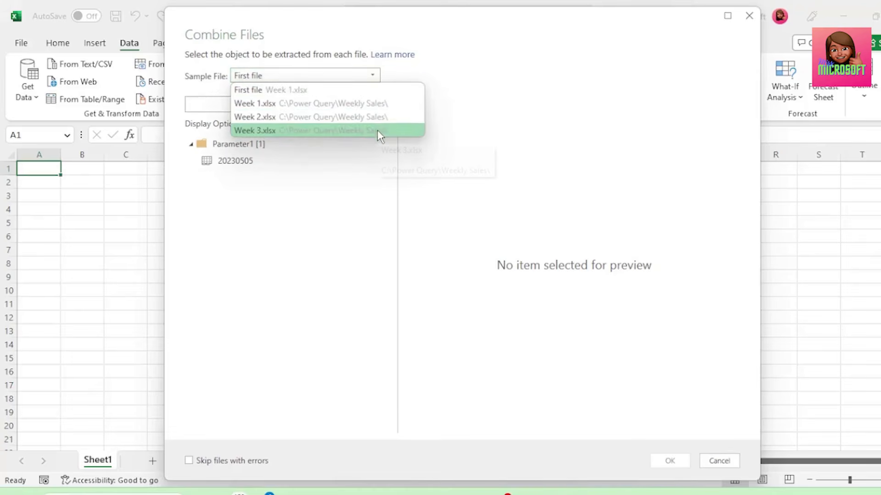
left_click(275, 90)
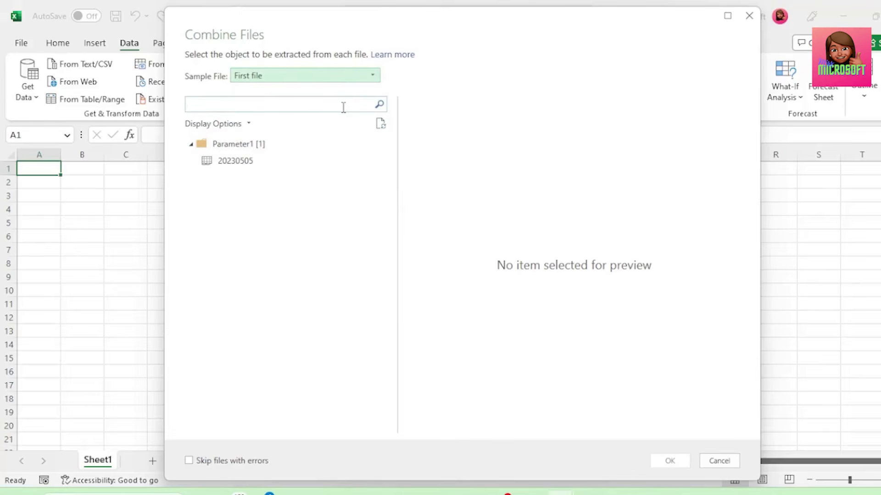
left_click(235, 162)
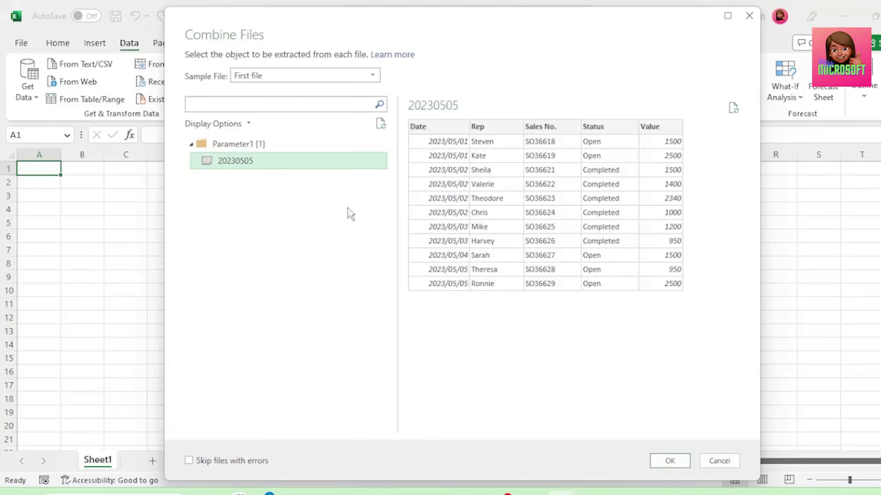
left_click(670, 461)
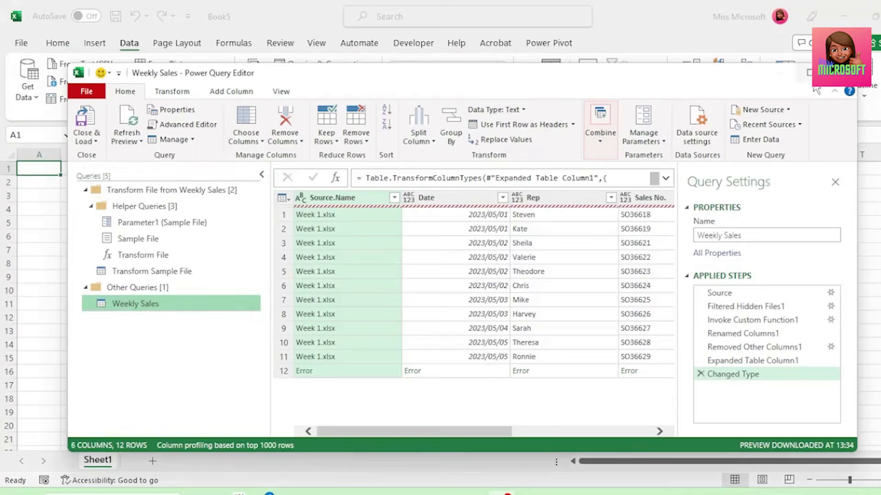
left_click(809, 72)
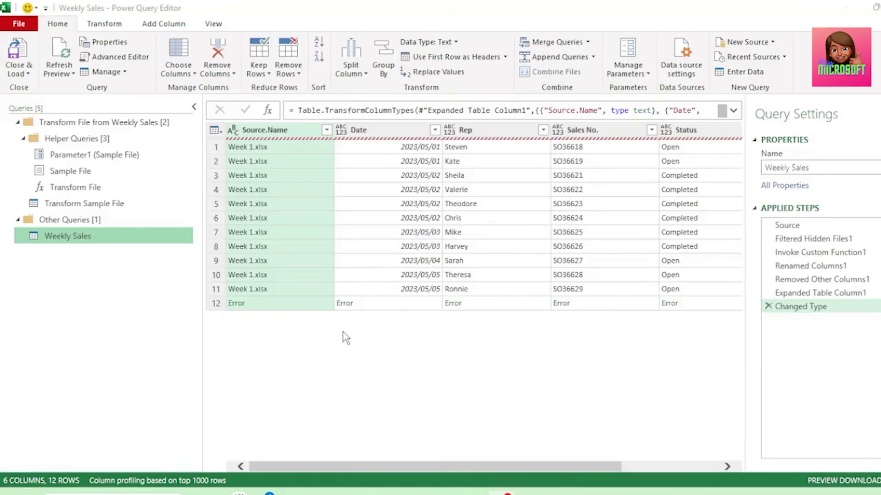
Examine the error details of row 12 in the Weekly Sales query, including the message and the sheet item it refers to.
left_click(239, 304)
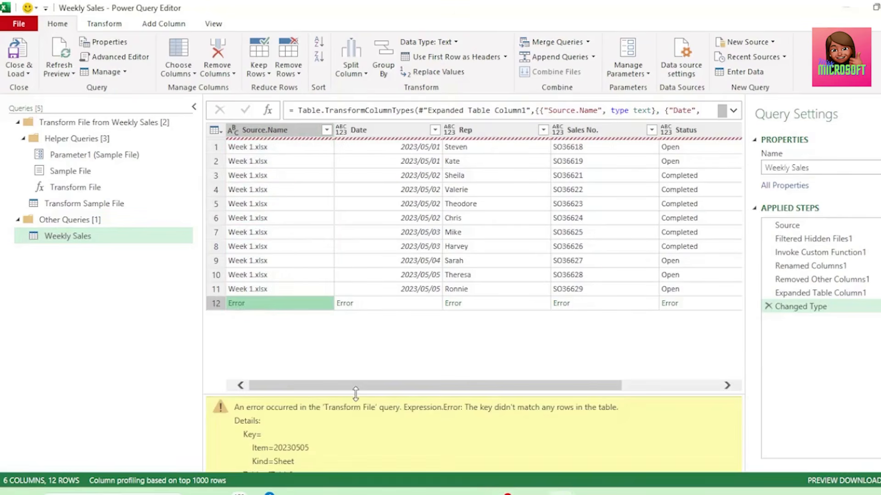
left_click_drag(356, 393, 356, 318)
left_click_drag(463, 333, 597, 332)
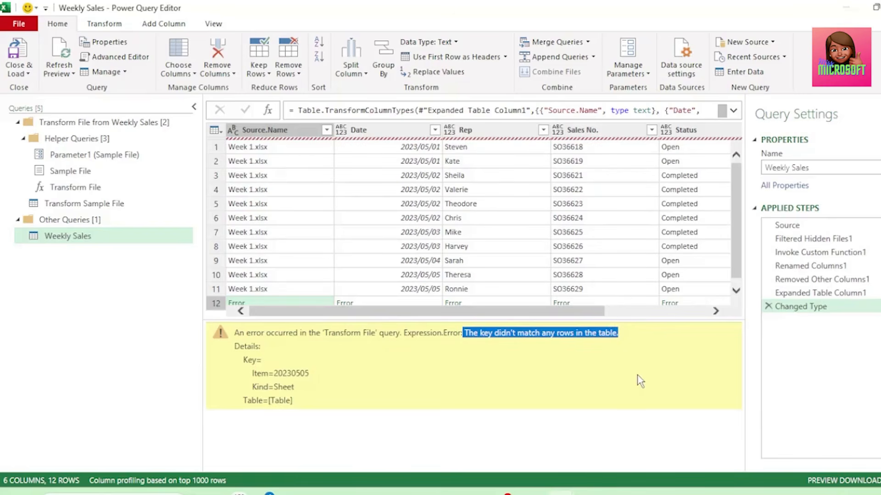
left_click_drag(234, 344, 358, 397)
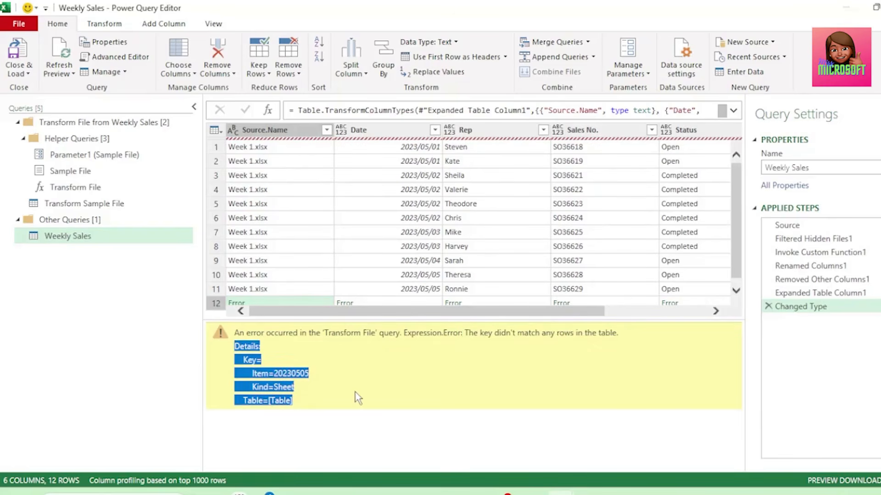
left_click(379, 381)
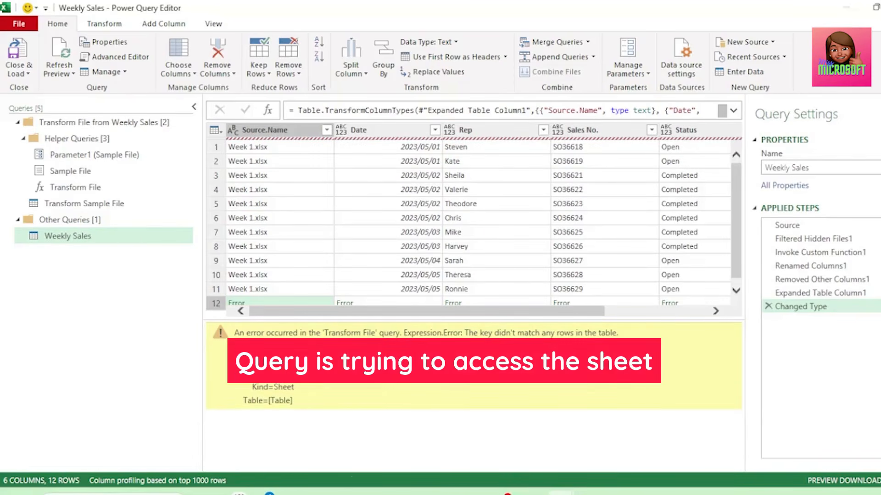
left_click_drag(274, 373, 309, 374)
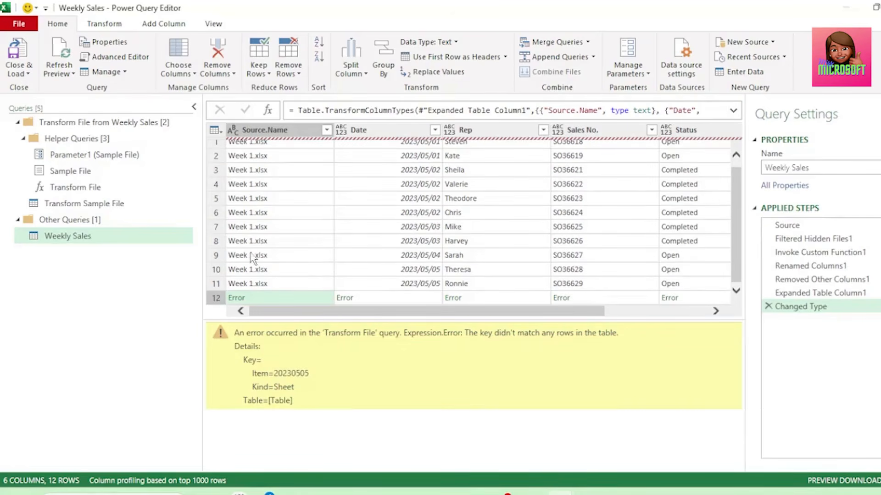
Review the Transform Sample File, Sample File and Transform File helper queries.
left_click(127, 204)
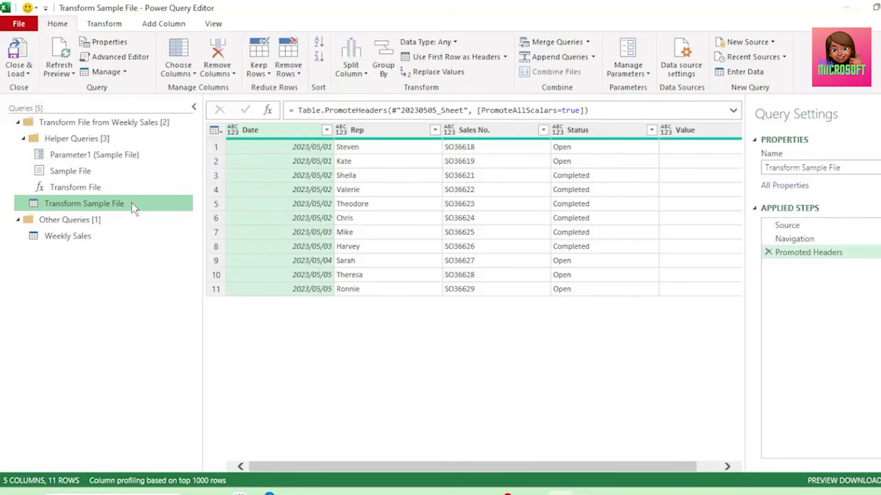
left_click(110, 175)
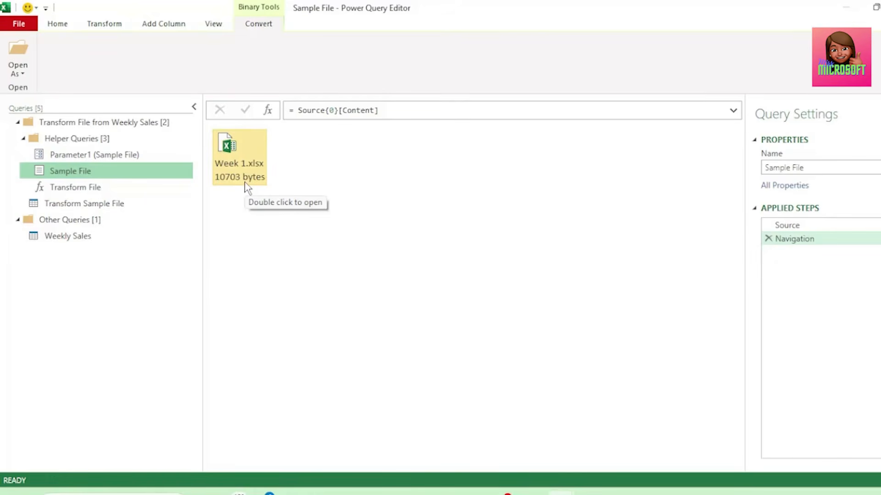
left_click(133, 213)
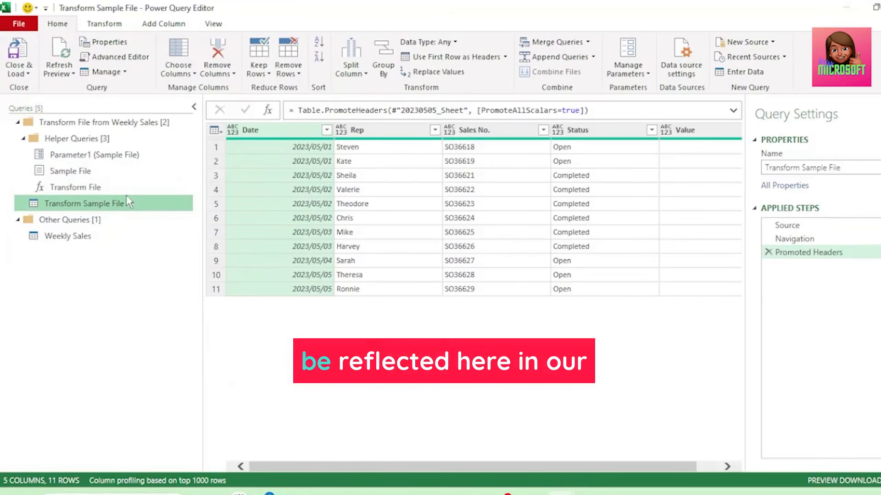
left_click(124, 191)
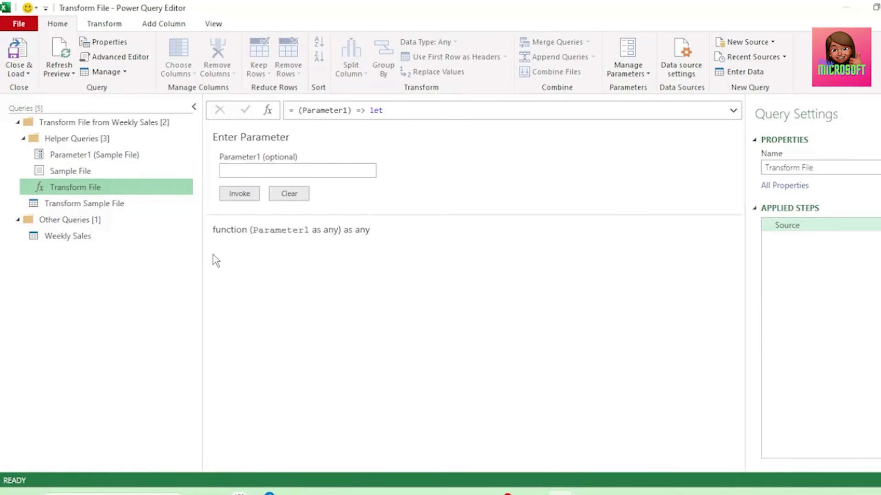
Add a month name column from the Date column in the Transform Sample File query, and check the Weekly Sales query for it.
left_click(147, 203)
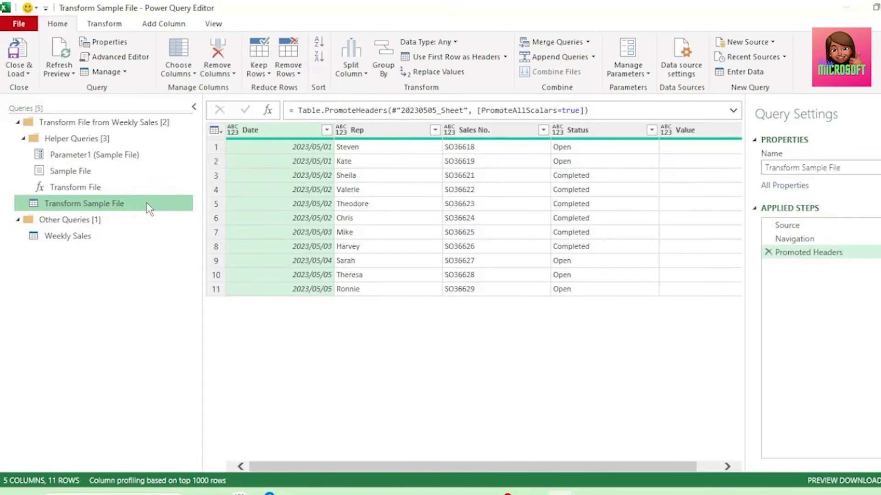
left_click(177, 26)
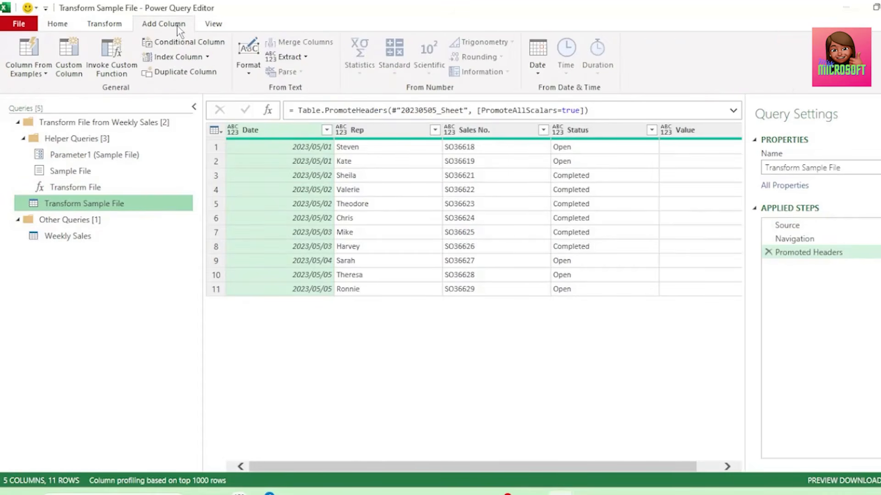
left_click(538, 66)
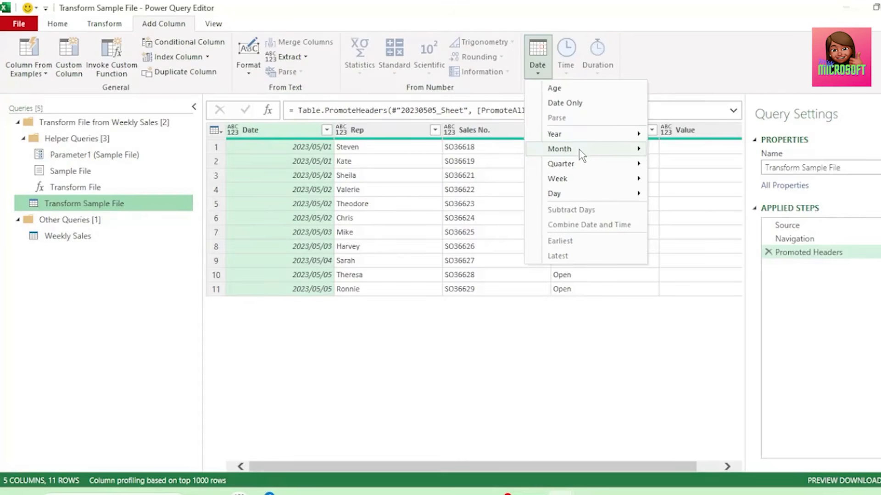
mouse_move(584, 153)
left_click(683, 211)
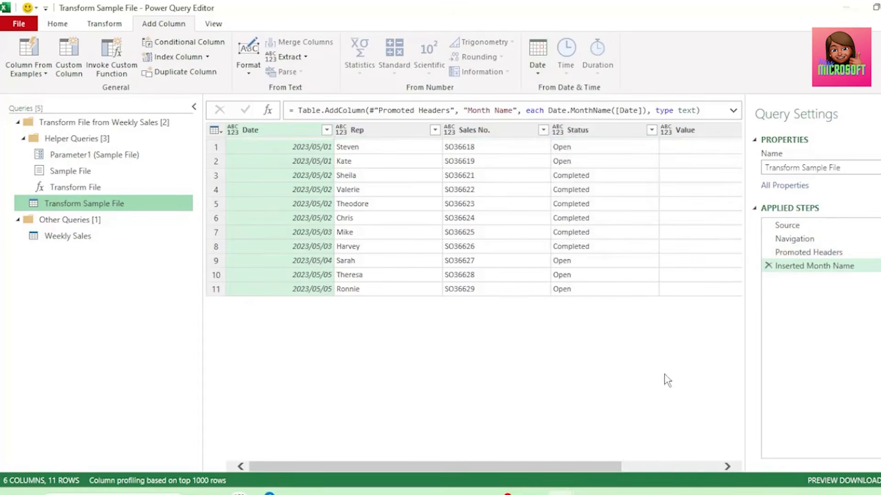
left_click_drag(652, 467, 697, 468)
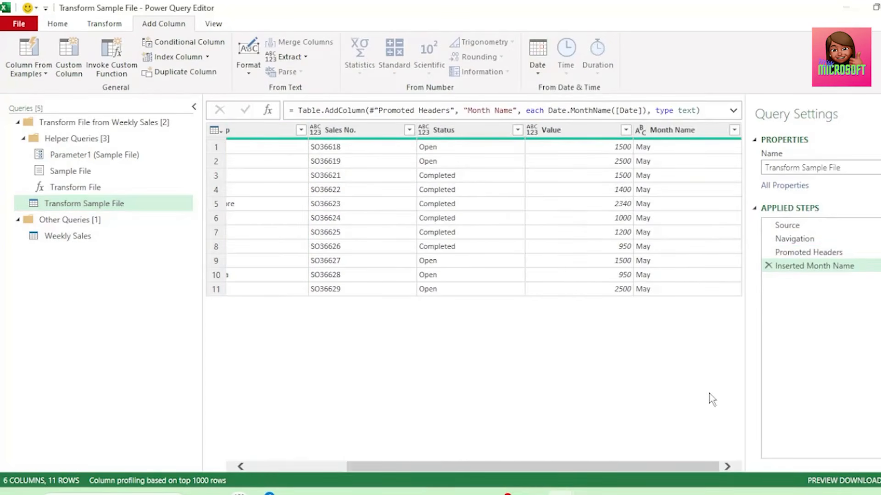
left_click(68, 236)
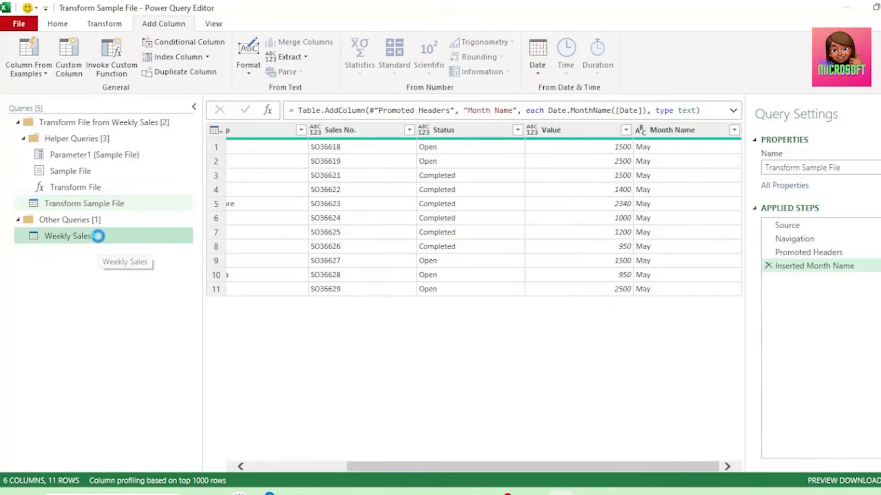
left_click_drag(433, 467, 684, 486)
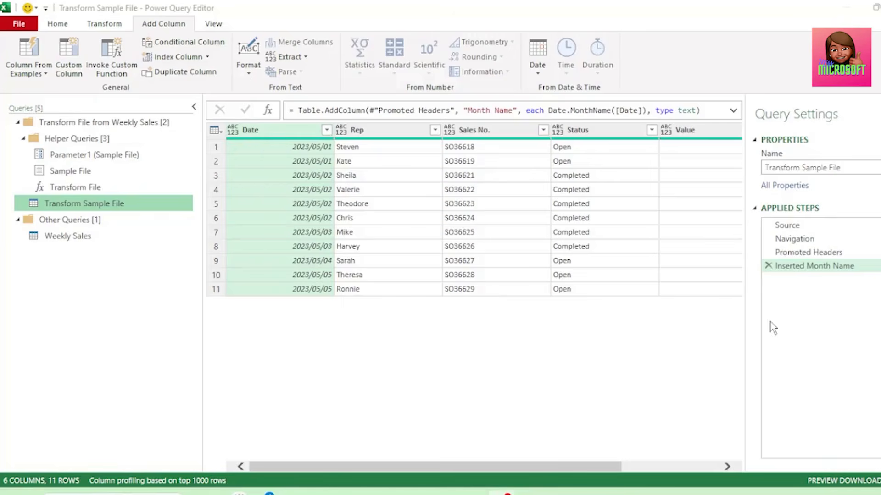
In the Navigation step of Transform Sample File, replace the Item and Kind sheet reference with 0 so the formula reads Source{0}[Data].
left_click_drag(647, 324, 648, 326)
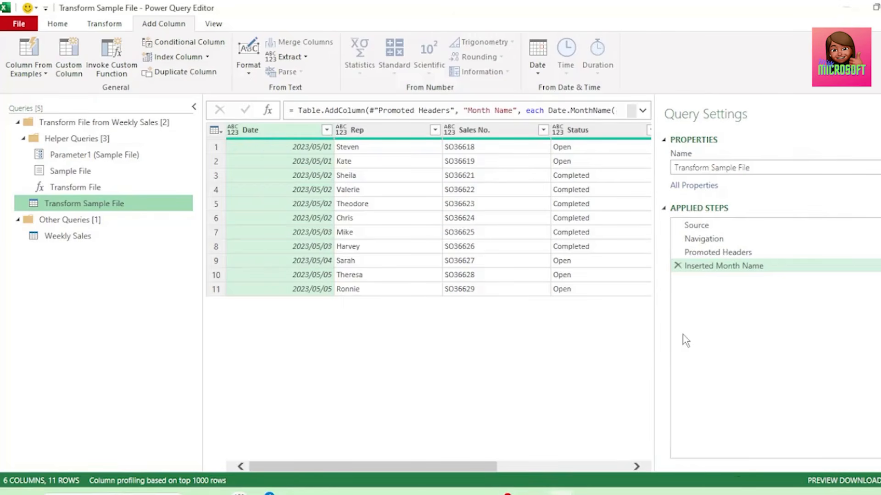
left_click(753, 226)
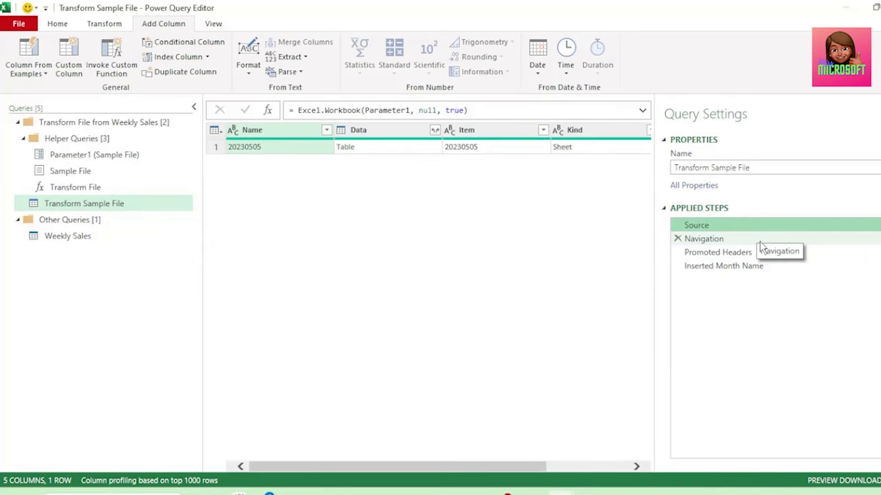
left_click(760, 244)
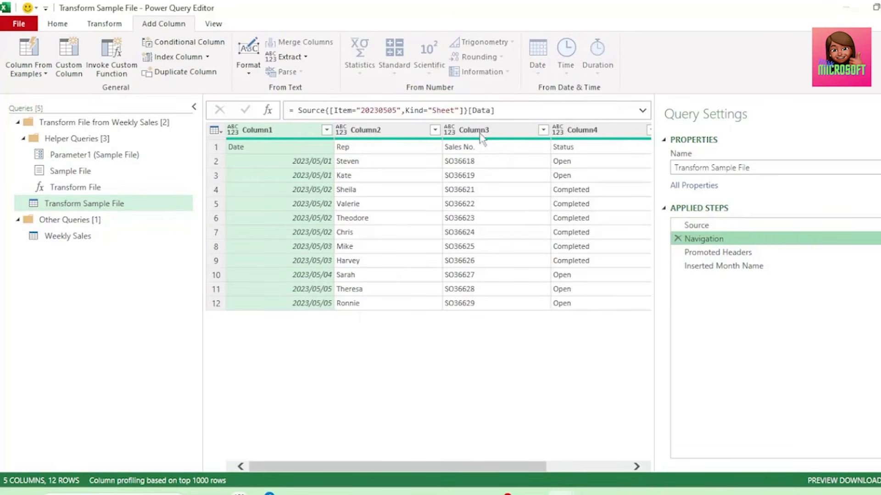
left_click_drag(330, 110, 462, 111)
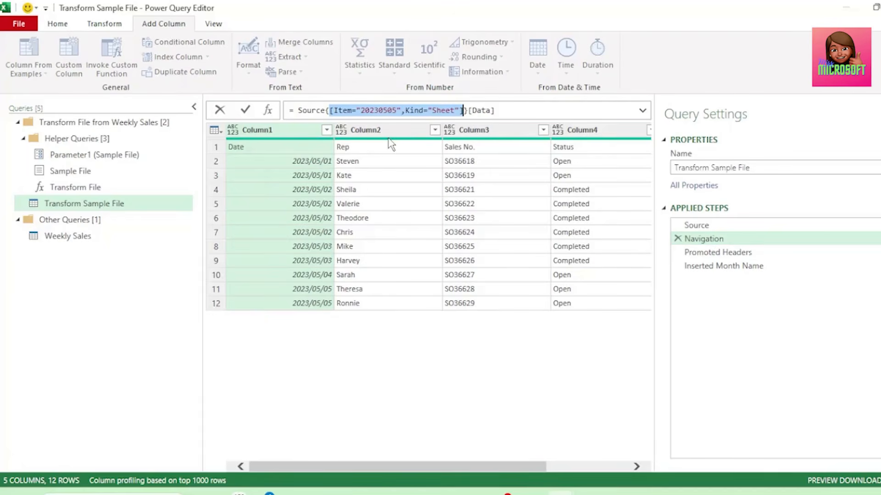
type("0")
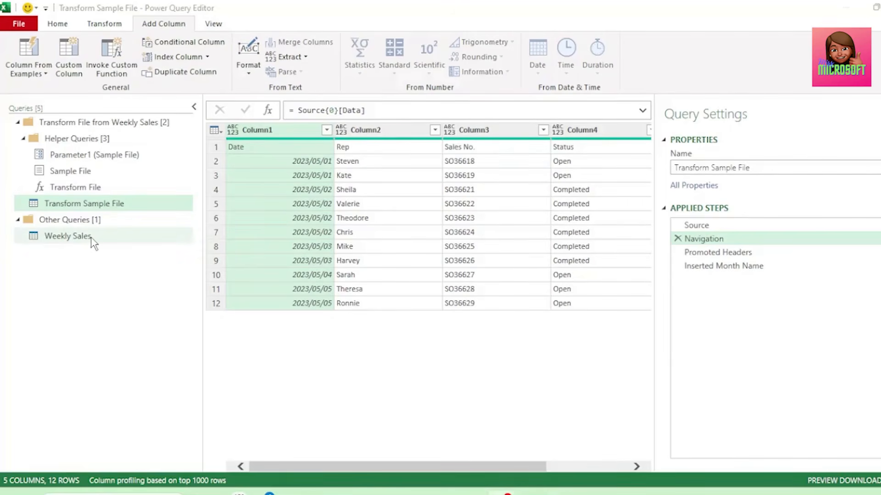
Rename the Source.Name column of the Weekly Sales query to Week.
left_click(92, 237)
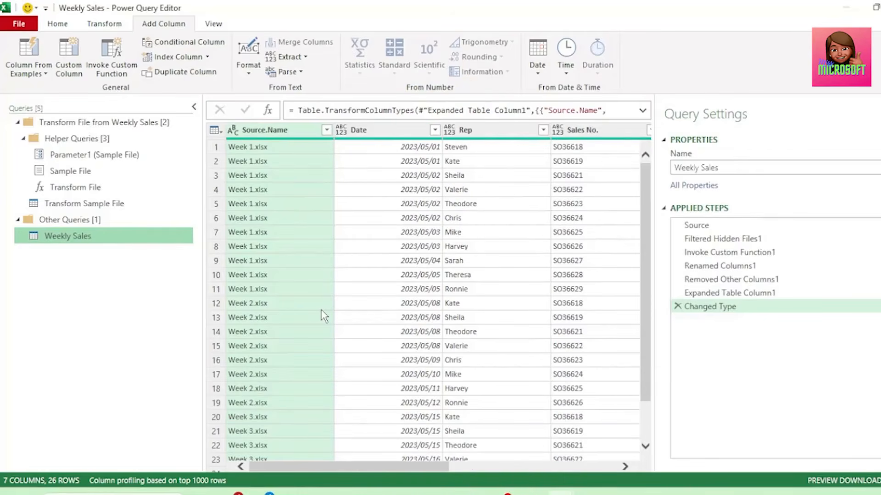
double_click(274, 130)
key("Caps_Lock")
type("W")
key("Caps_Lock")
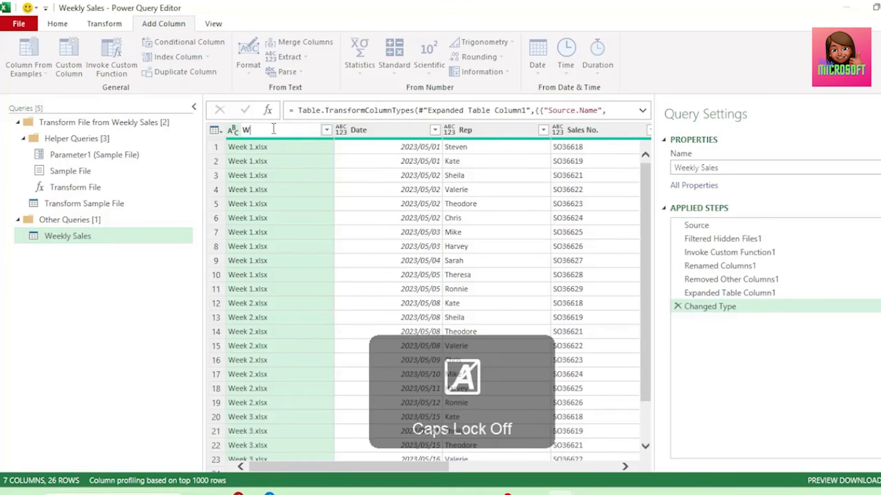
type("eek")
key("Return")
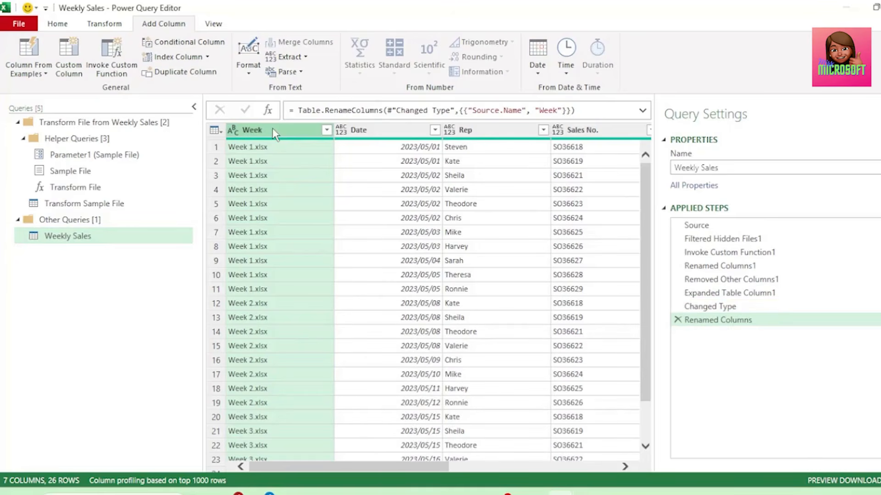
Extract the text before the "." delimiter in the Week column.
left_click(104, 24)
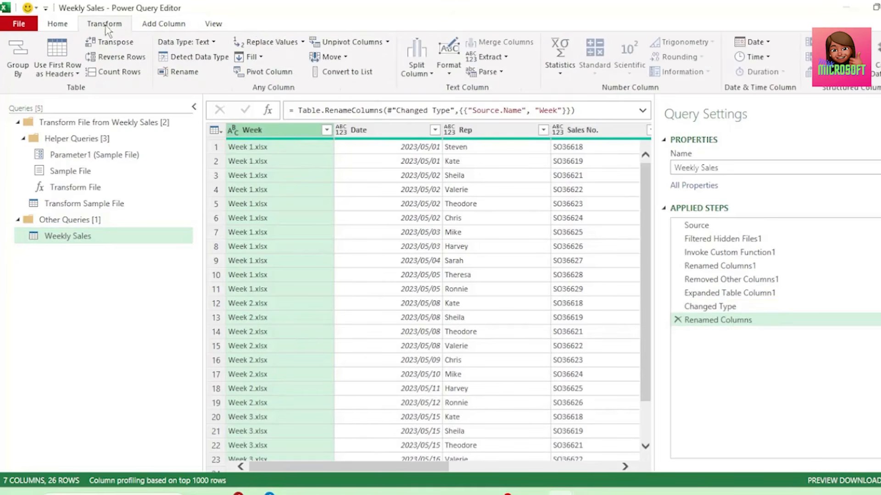
left_click(506, 58)
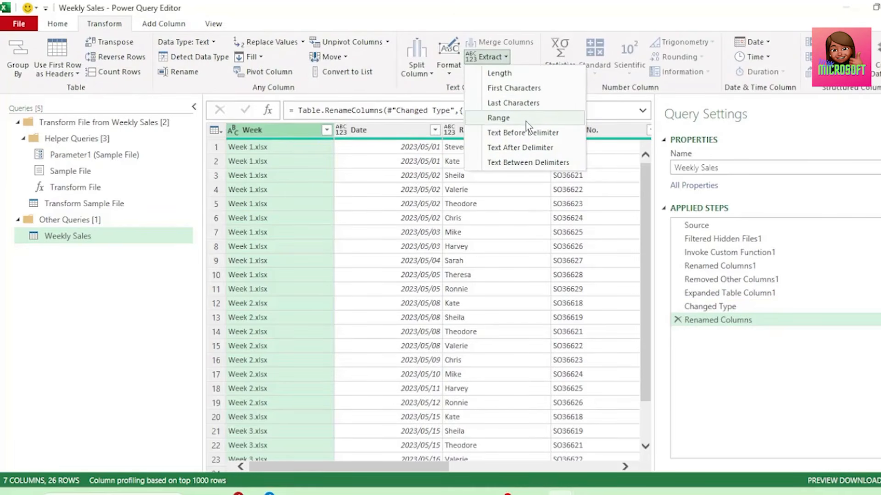
left_click(532, 133)
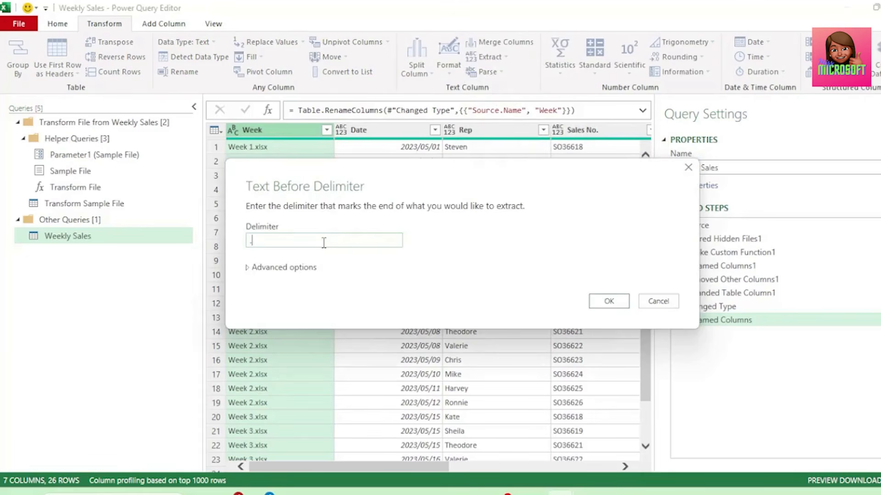
type(".")
left_click(589, 306)
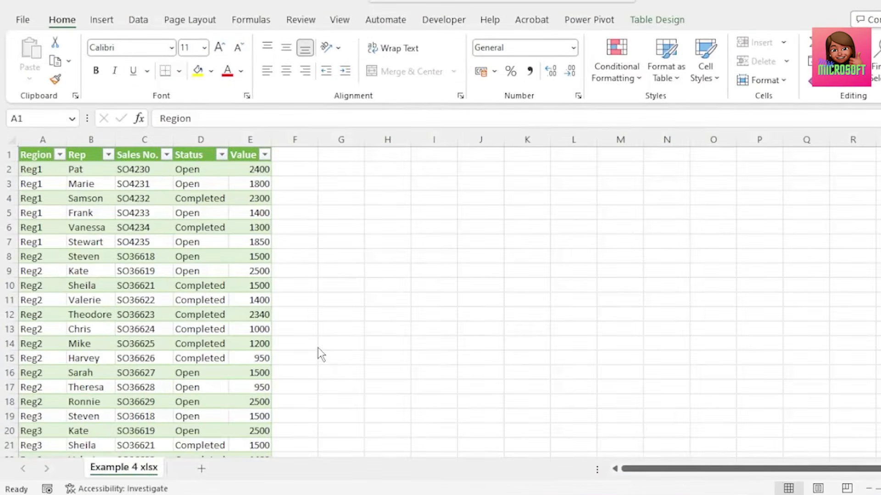
Paste the copied data beside the Value column of the Region2 sheet starting at F2, and refresh the combined Example 4 table.
left_click_drag(39, 153, 256, 447)
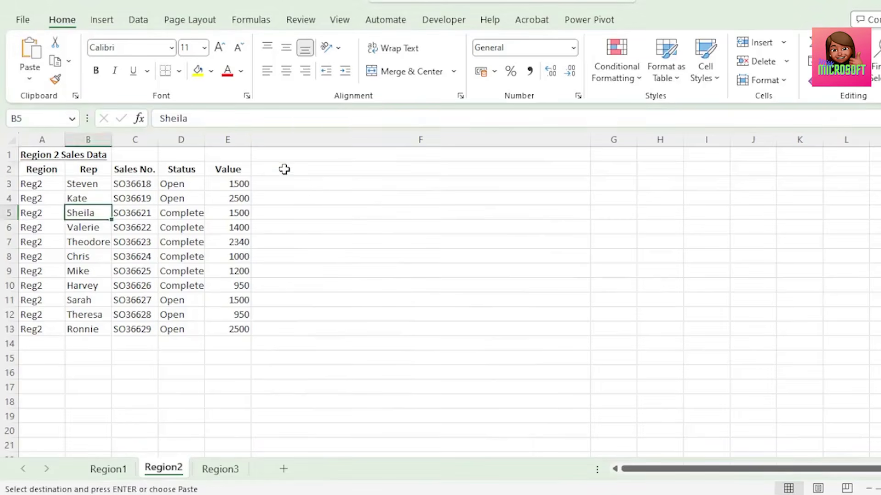
left_click(285, 170)
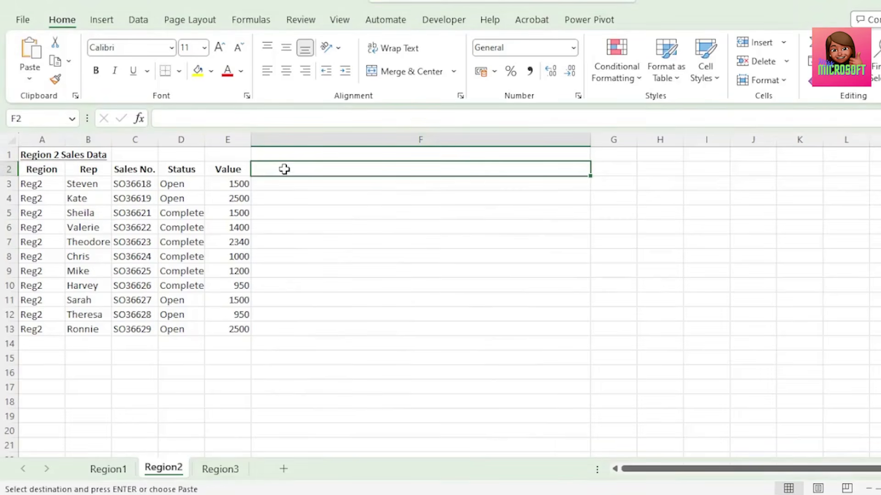
key("ctrl+v")
key("Down")
key("Down")
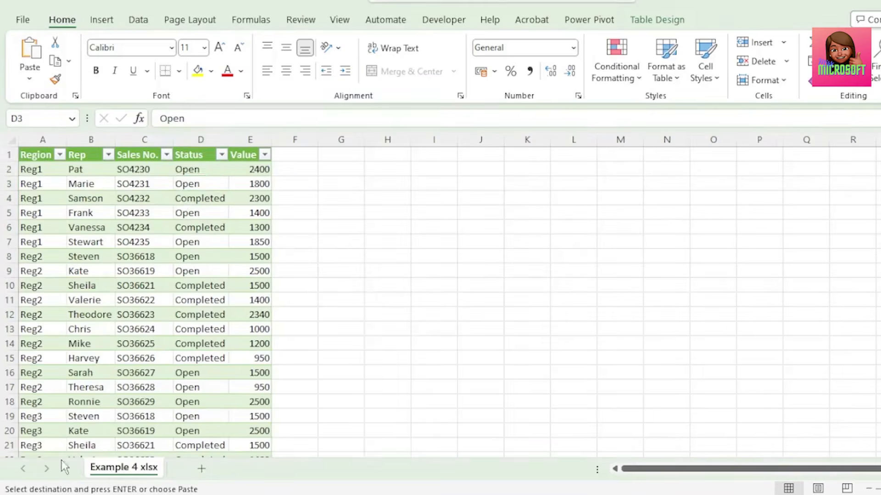
left_click(183, 184)
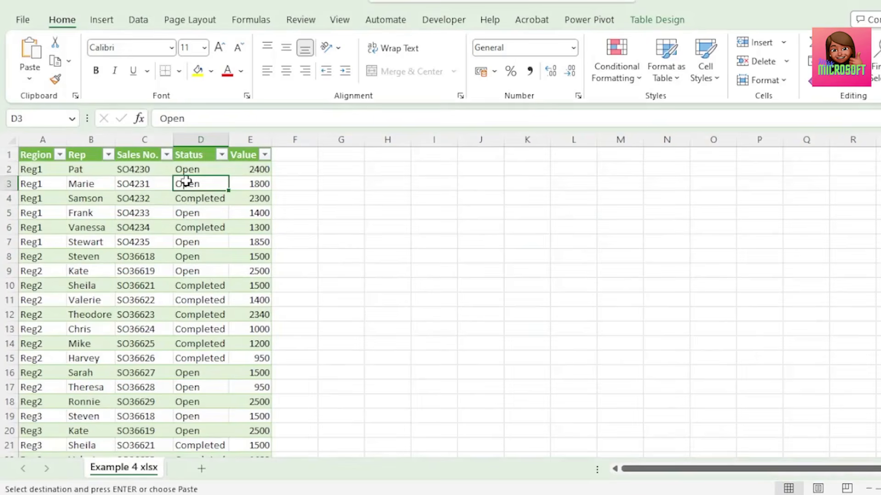
right_click(185, 182)
left_click(229, 189)
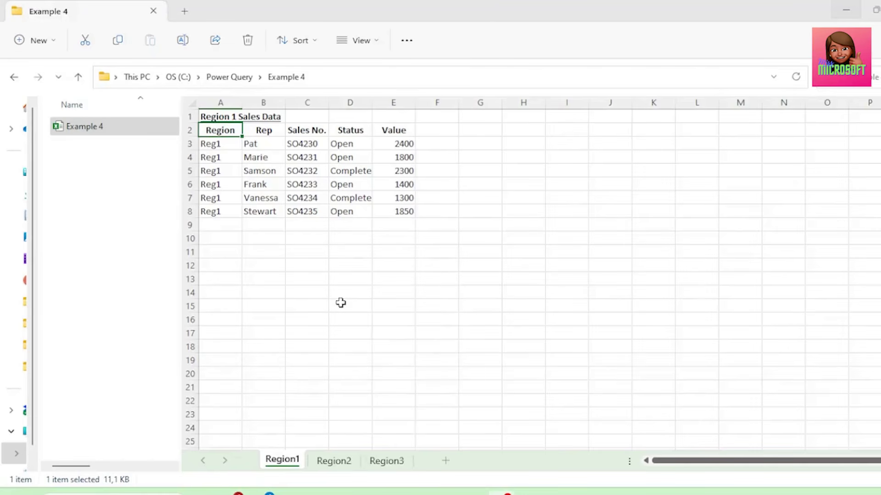
Copy the path of the Example 4 workbook and import the whole Example 4.xlsx file into the Power Query Editor.
right_click(138, 132)
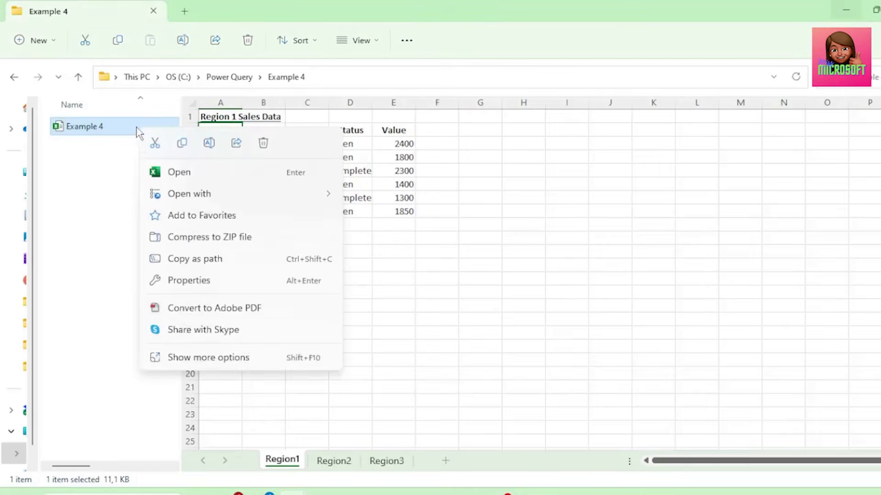
left_click(195, 257)
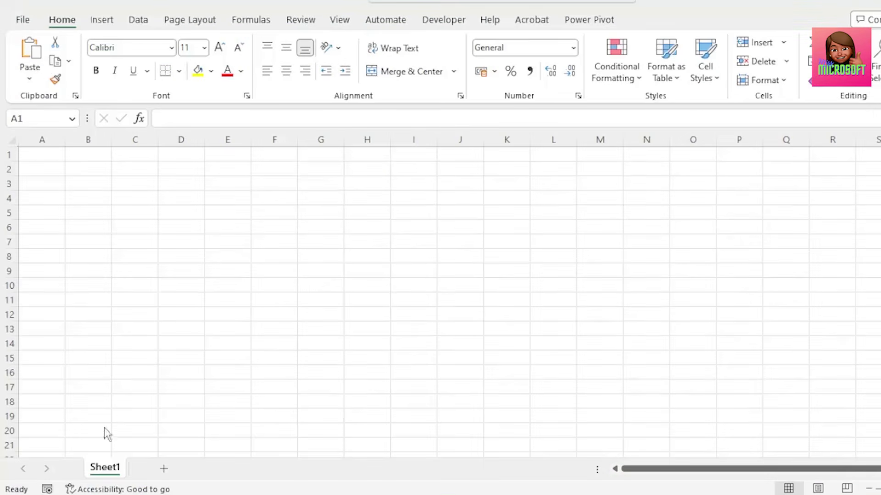
left_click(139, 20)
left_click(31, 76)
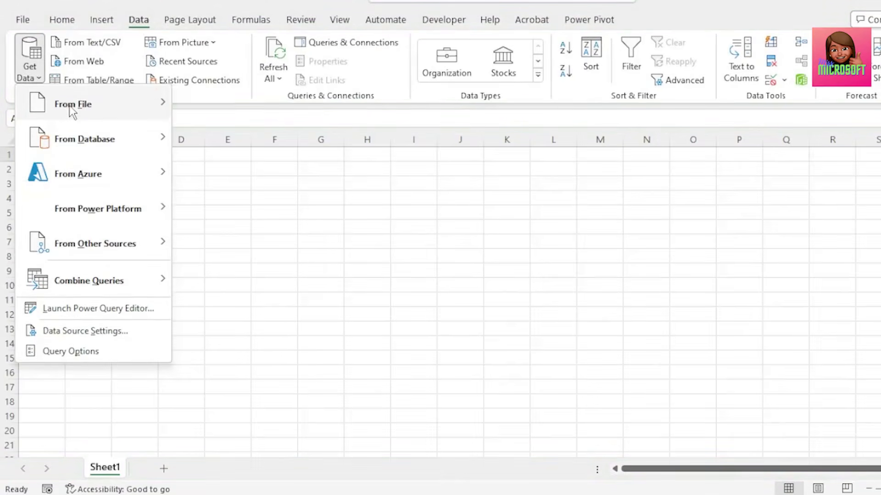
mouse_move(92, 104)
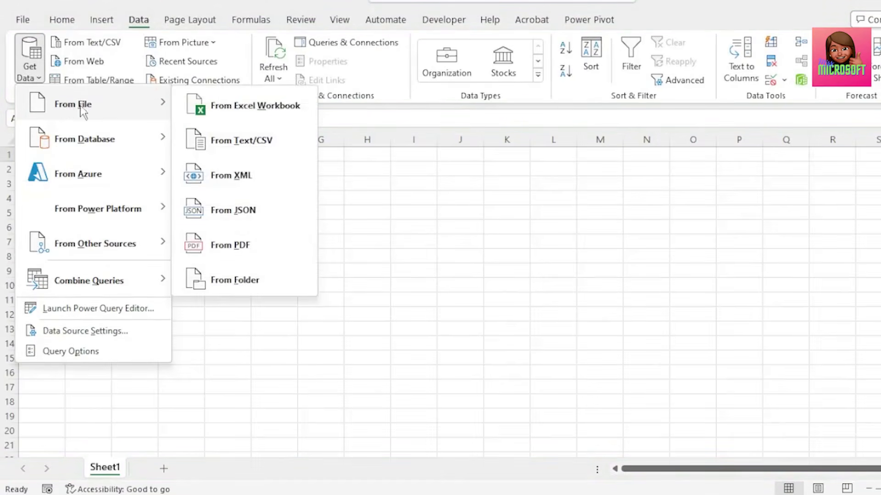
left_click(244, 111)
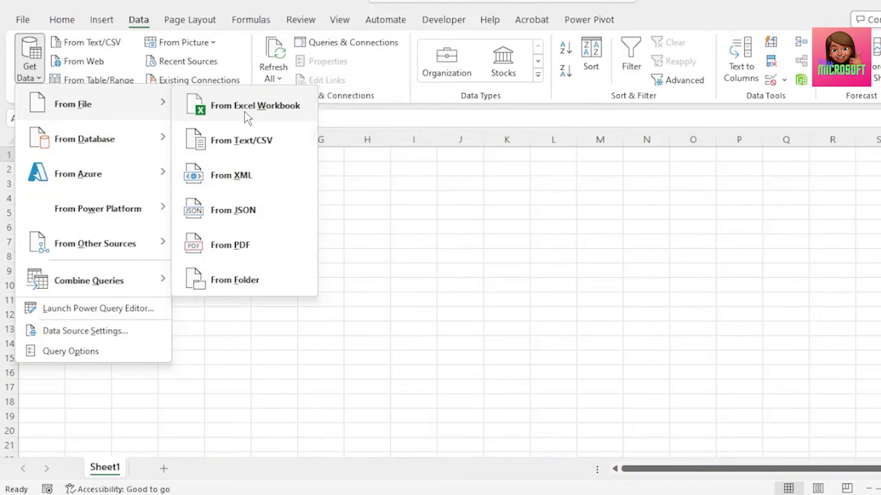
right_click(170, 277)
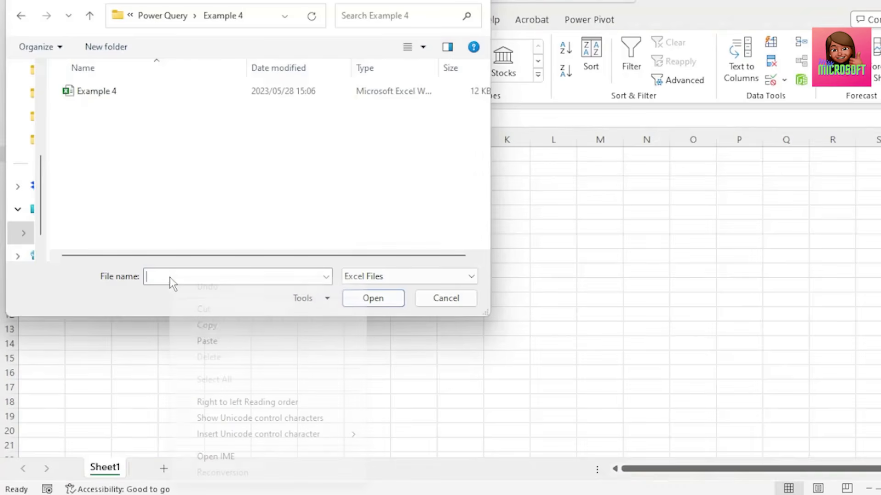
left_click(216, 344)
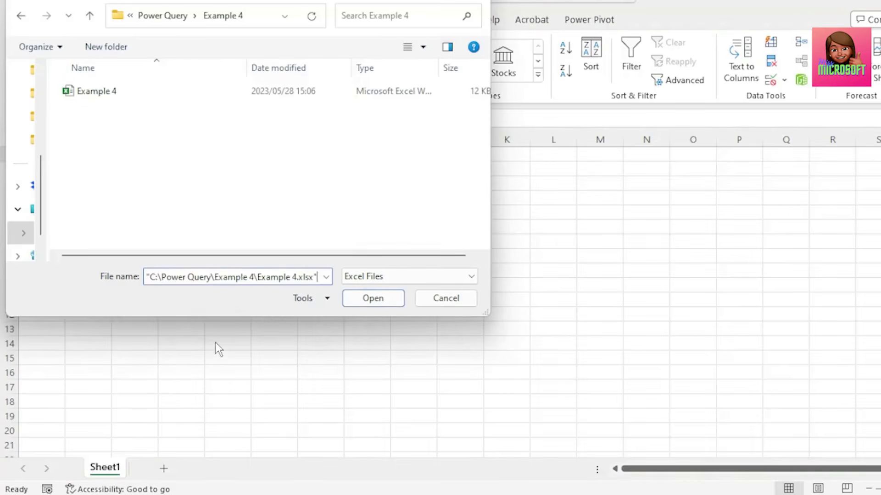
left_click(372, 299)
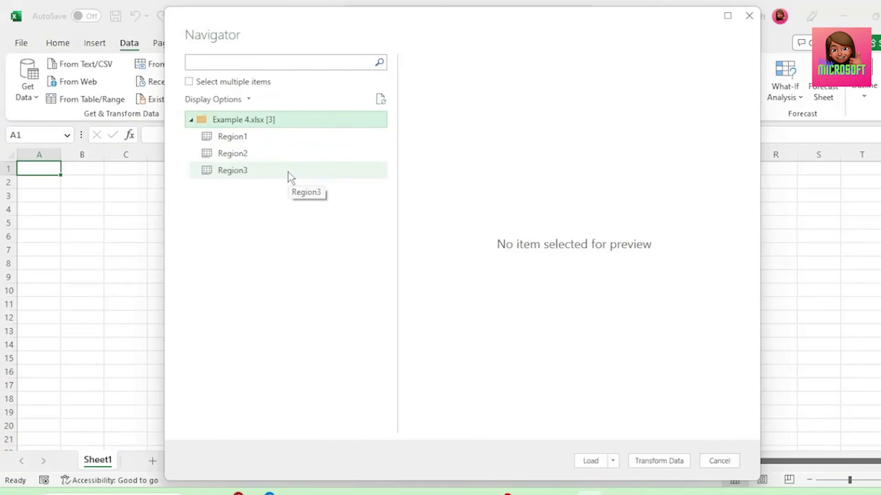
left_click(656, 461)
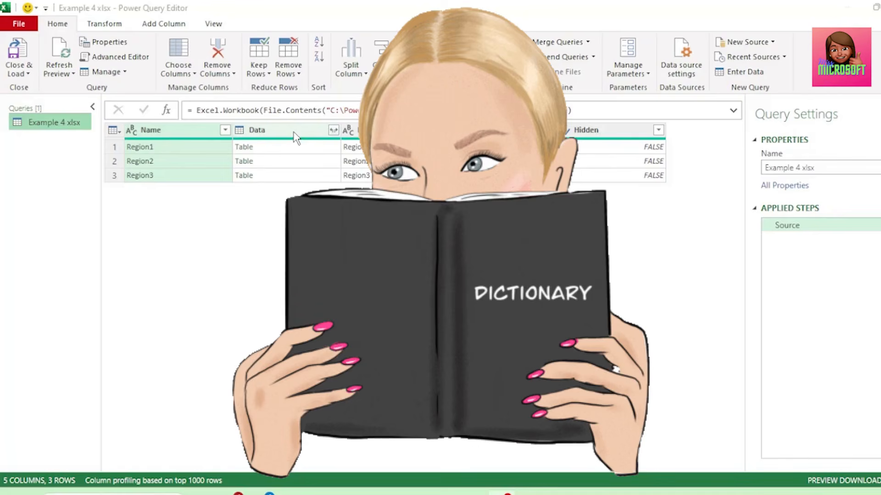
Remove all columns except Data from the Example 4 xlsx query.
left_click(296, 137)
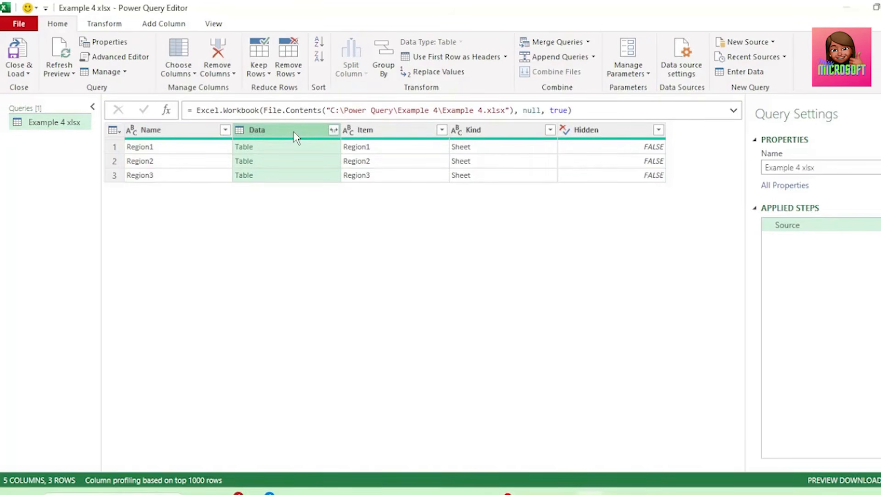
right_click(293, 131)
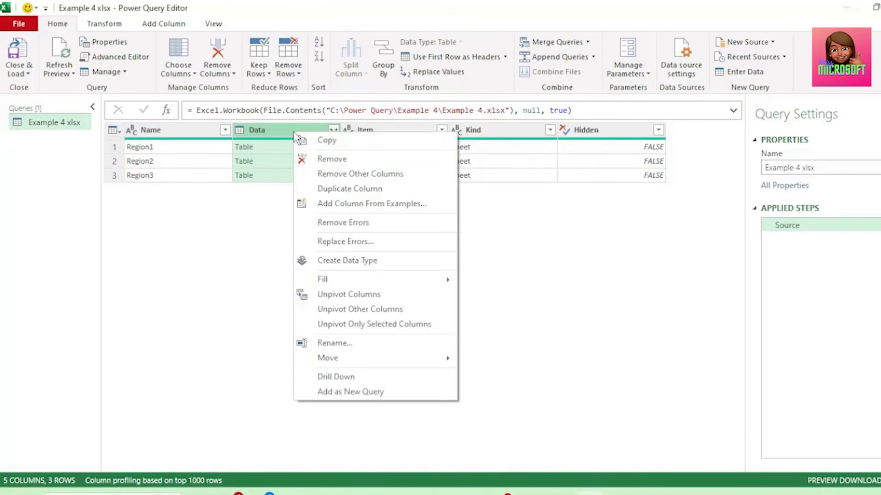
left_click(335, 174)
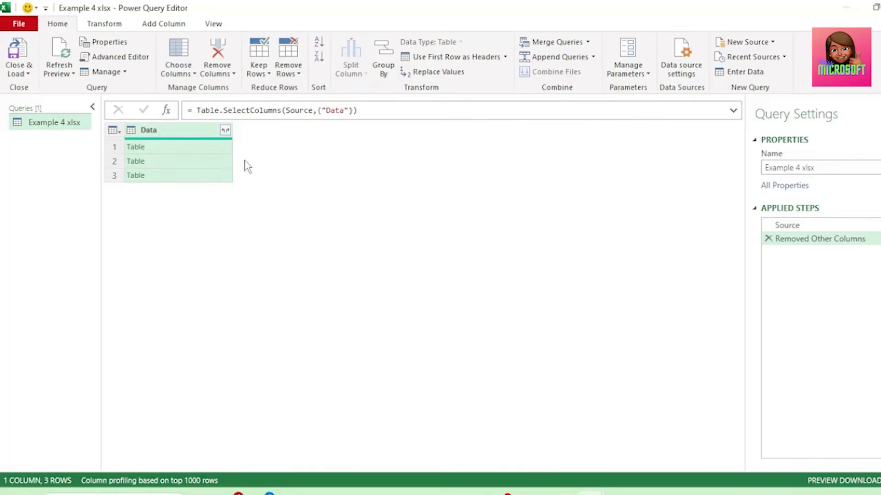
Expand all columns of the nested tables in the Data column without using the original column name as prefix.
left_click(225, 131)
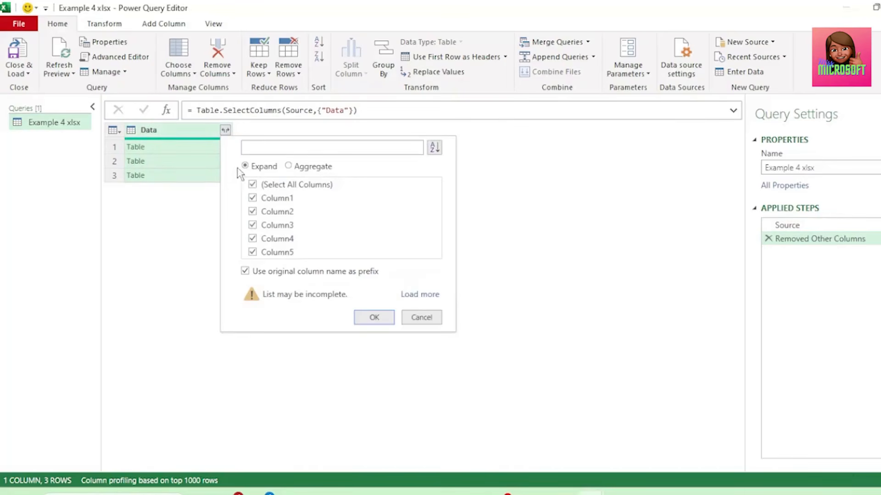
left_click(246, 271)
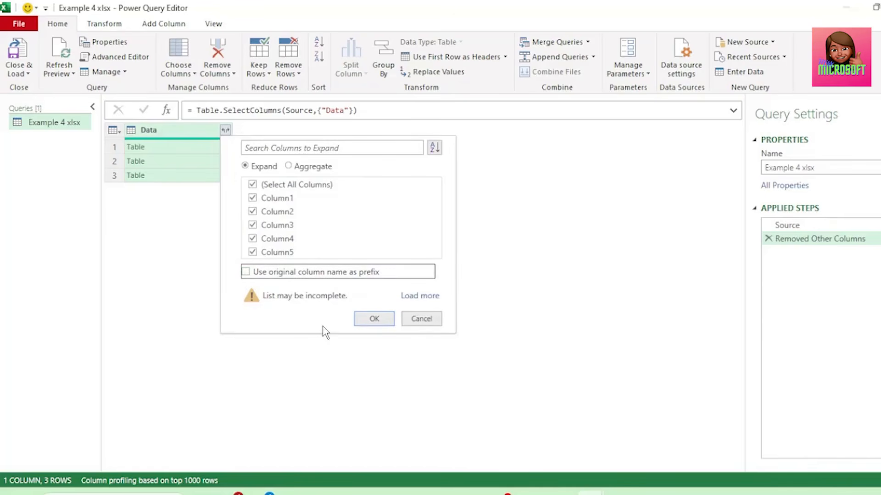
left_click(380, 324)
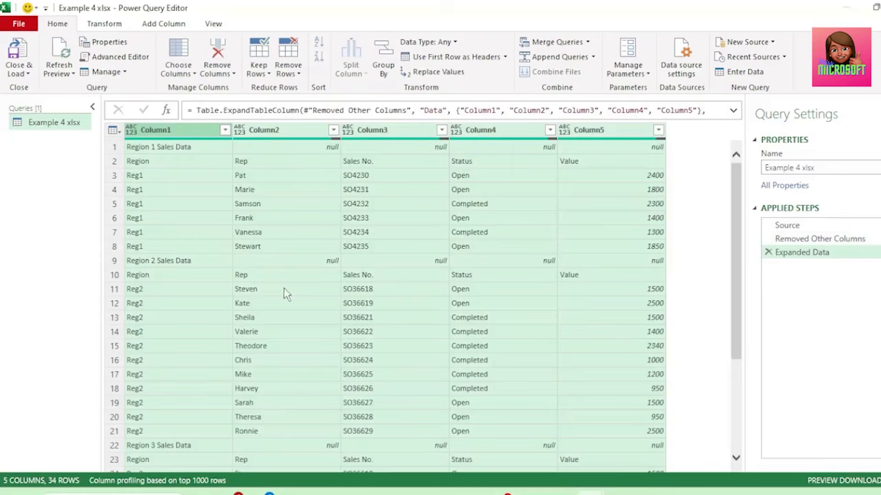
Filter the title rows Region 1 Sales Data, Region 2 Sales Data and Region 3 Sales Data out of Column1.
scroll(211, 267, "down", 4)
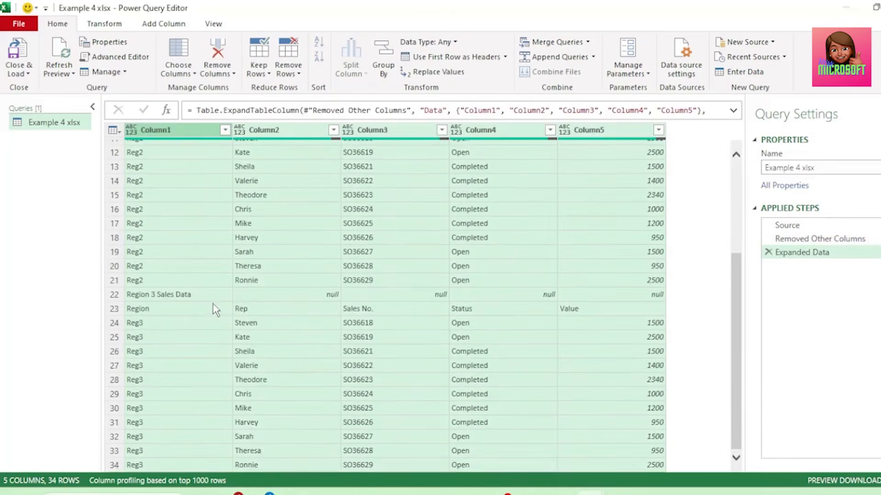
scroll(215, 312, "up", 4)
left_click(225, 130)
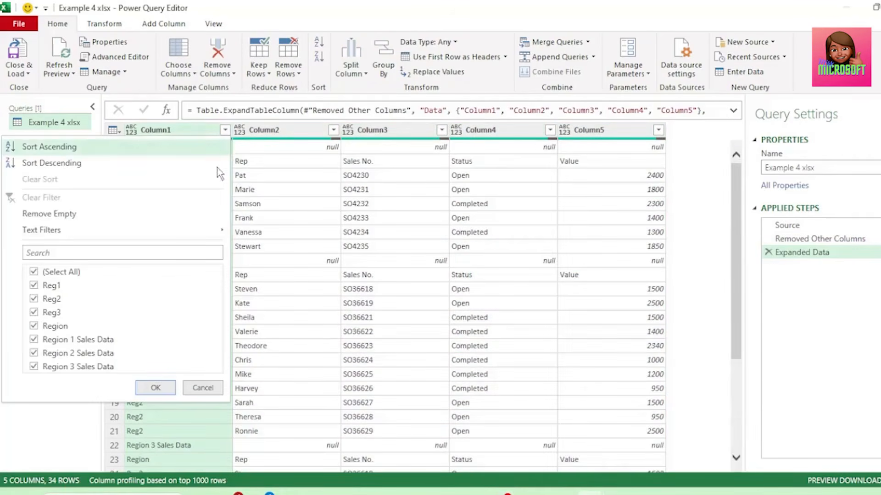
left_click(33, 339)
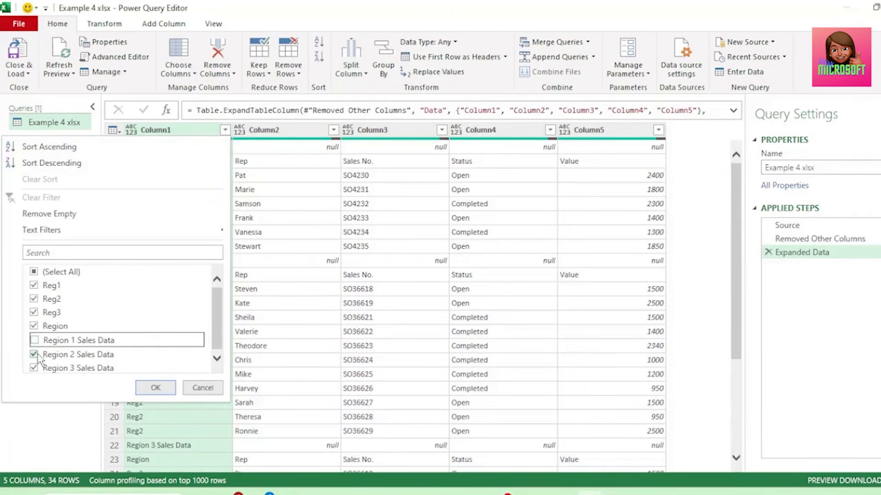
left_click(34, 353)
left_click(34, 368)
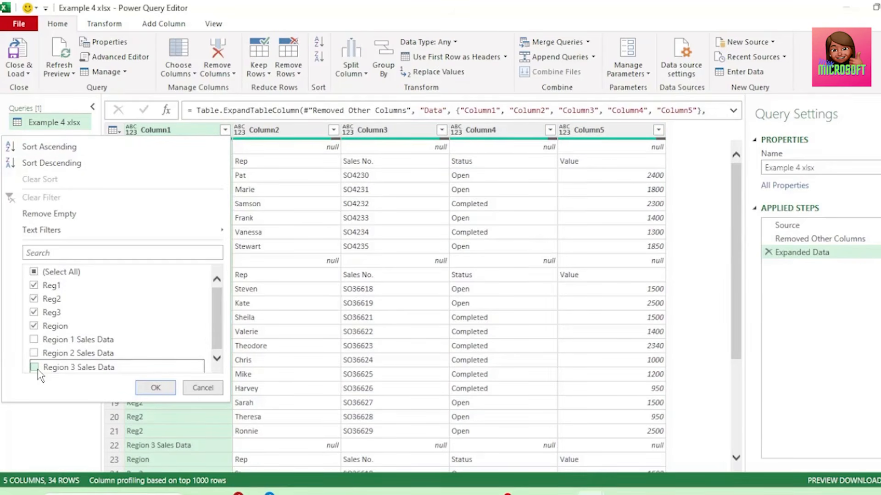
left_click(156, 389)
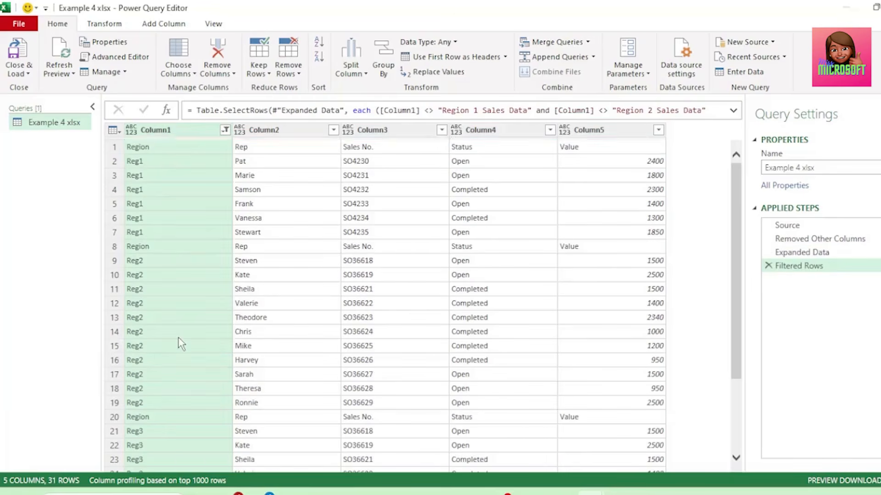
Use the first row as headers and filter the repeated "Region" header rows out of the Region column.
left_click(116, 132)
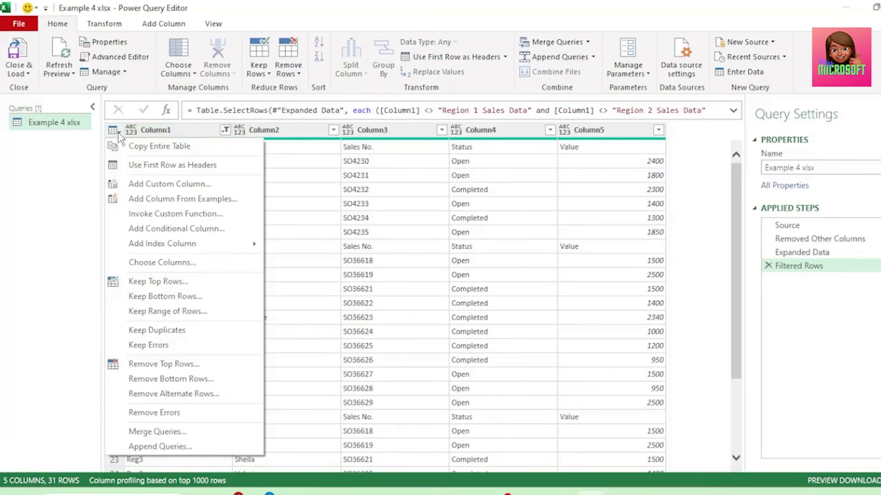
left_click(152, 166)
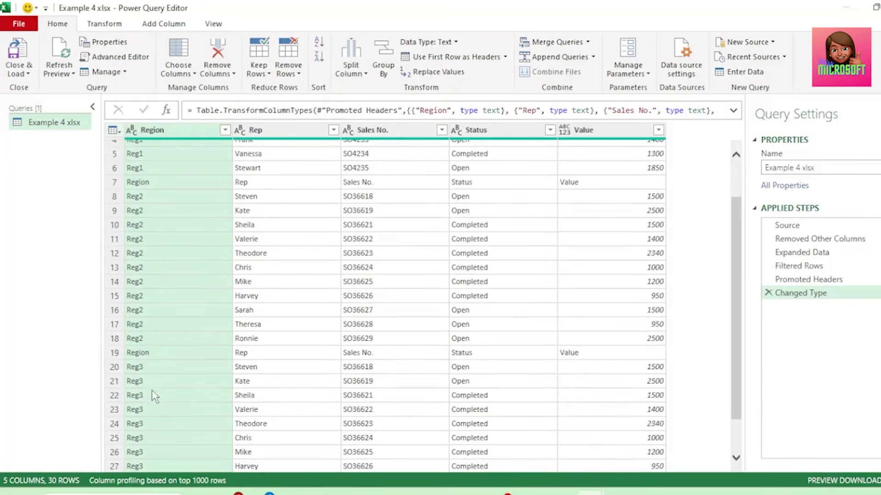
scroll(154, 402, "down", 1)
left_click(224, 130)
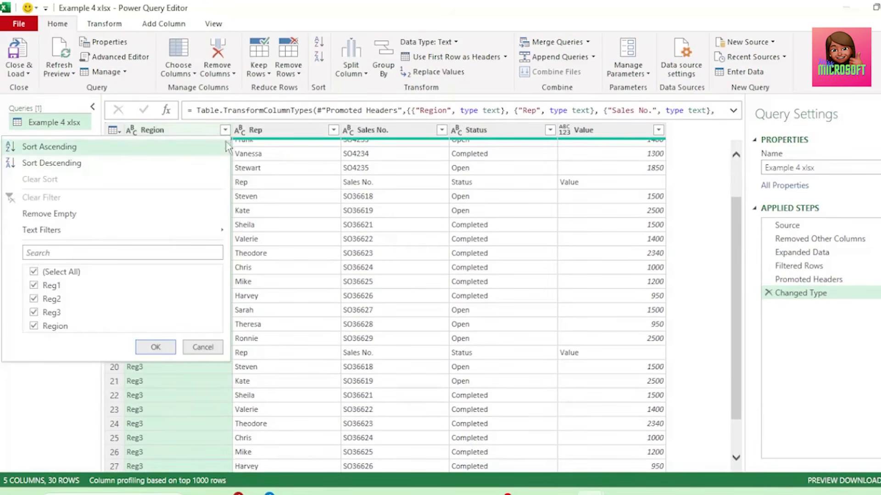
left_click(44, 327)
left_click(169, 347)
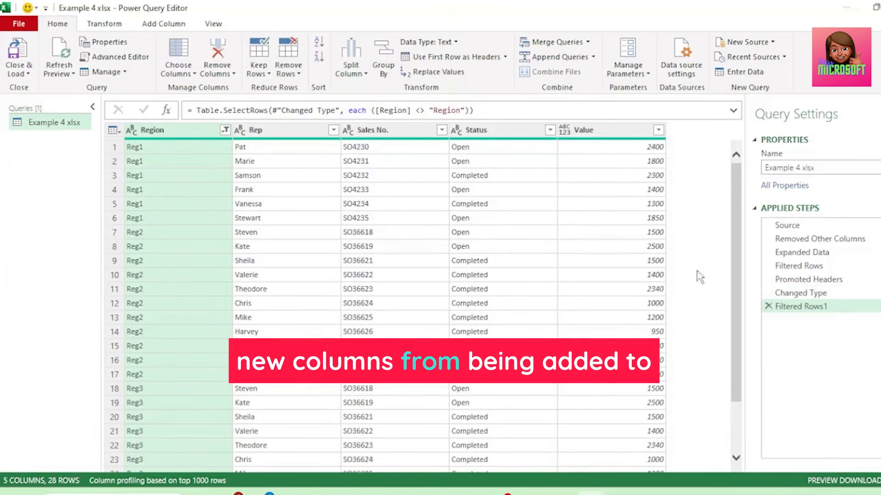
Examine the column names listed in the full formula of the Expanded Data step.
left_click_drag(800, 252, 803, 260)
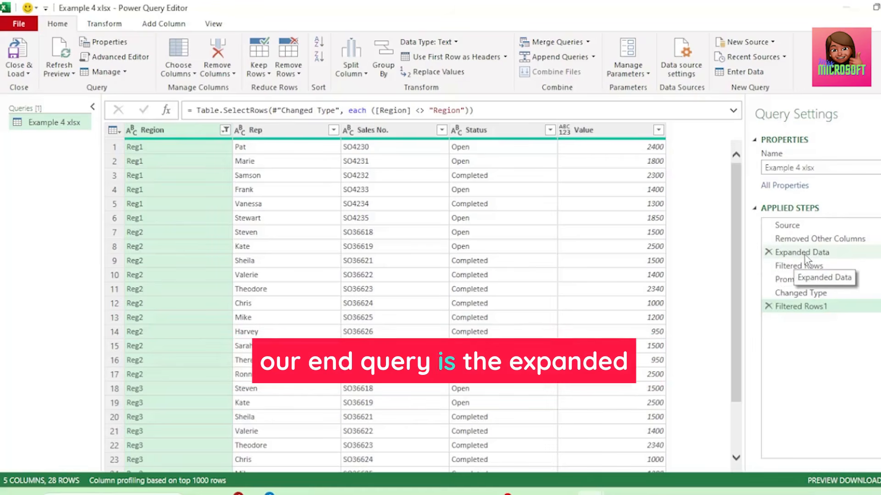
left_click(803, 255)
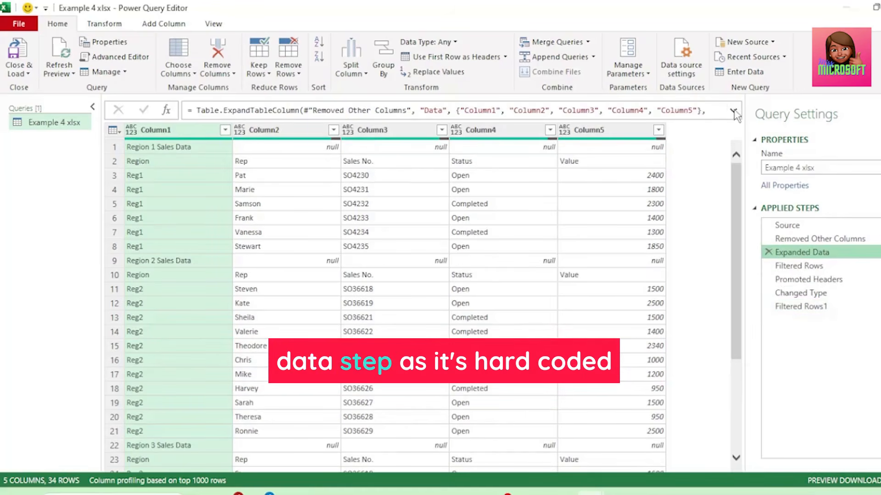
left_click(733, 110)
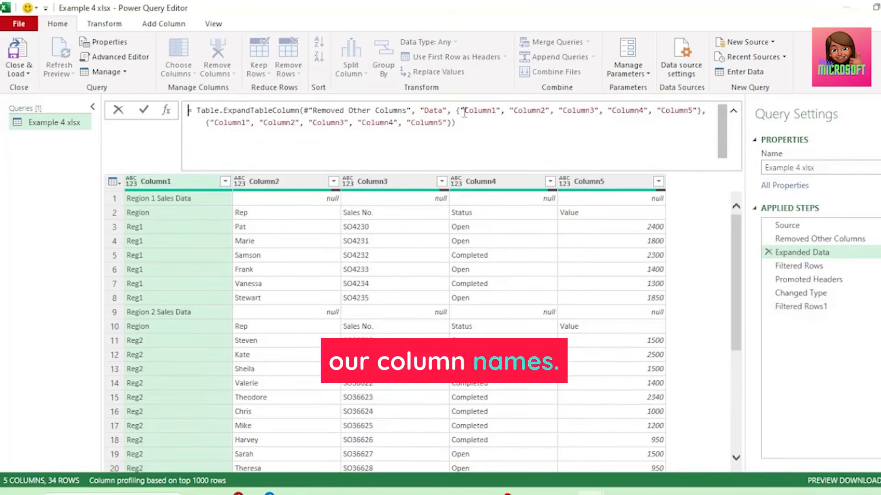
left_click_drag(459, 111, 476, 130)
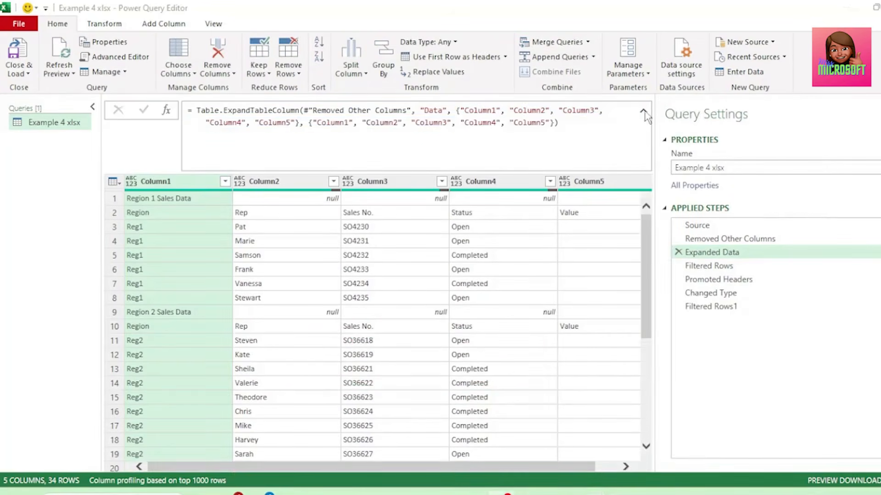
left_click(647, 111)
Delete the Removed Other Columns step and every step after it, and preview the Region1, Region2 and Region3 tables in the Data column.
left_click(726, 239)
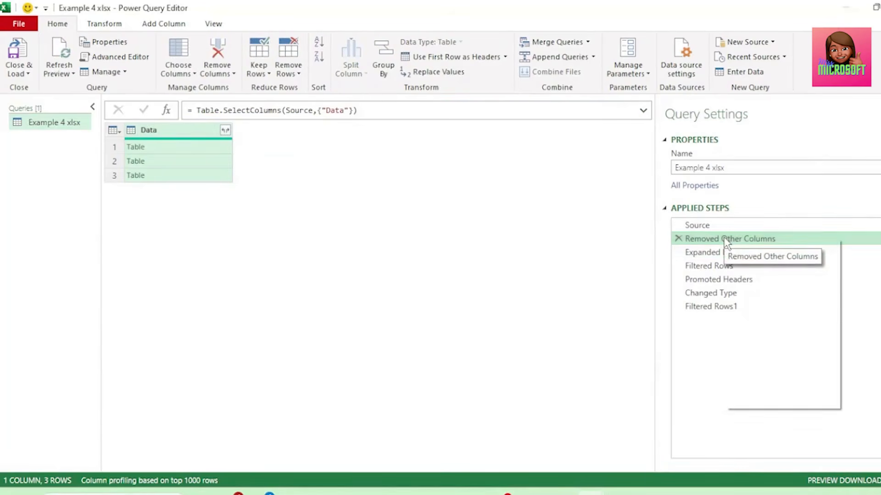
right_click(726, 239)
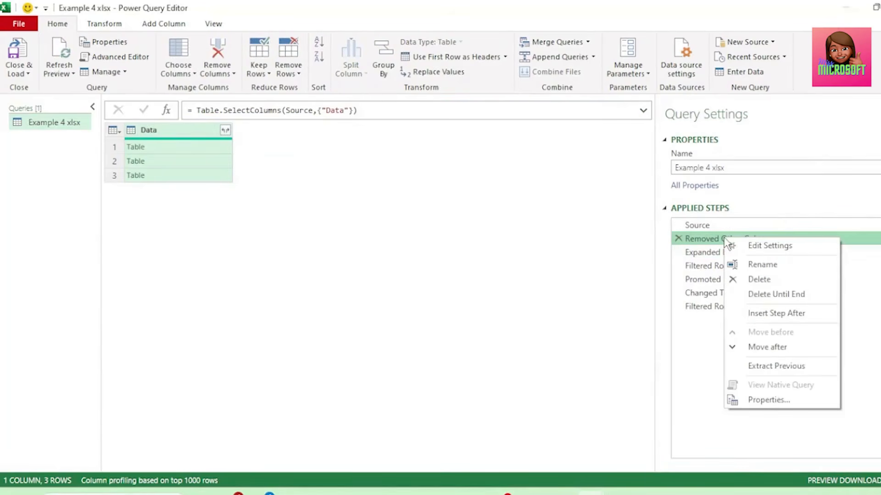
left_click(772, 303)
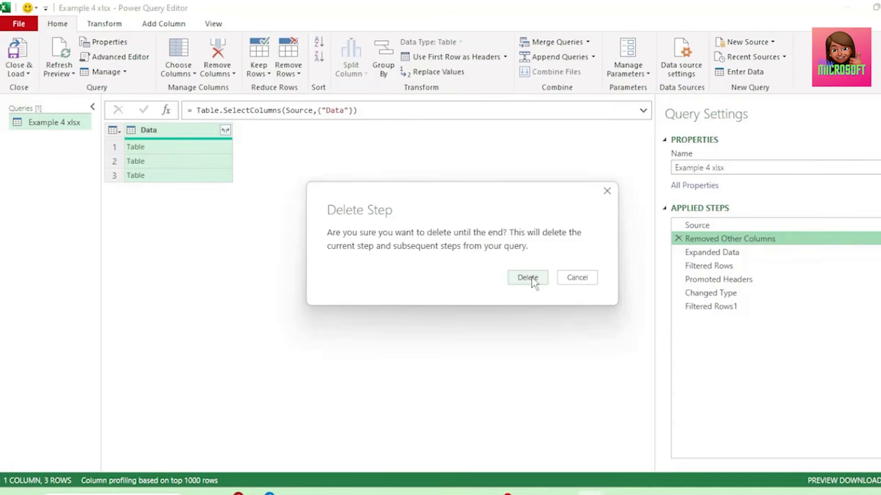
left_click(530, 277)
left_click(308, 147)
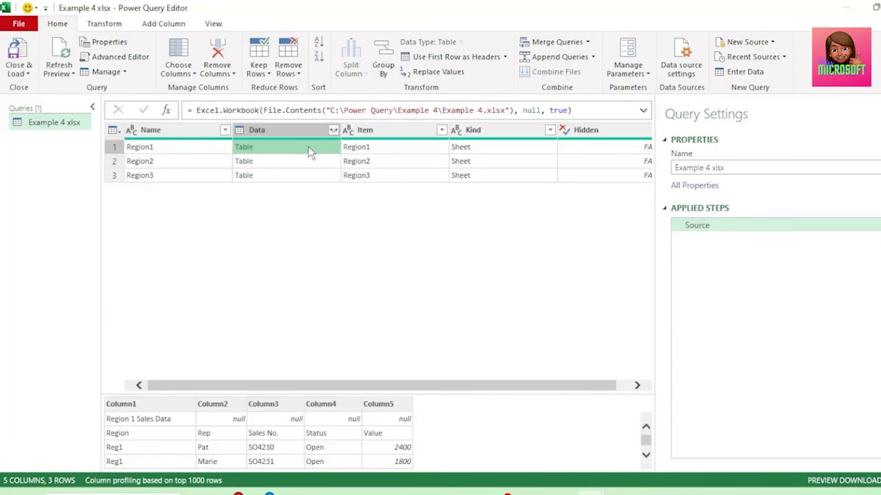
left_click_drag(488, 393, 456, 238)
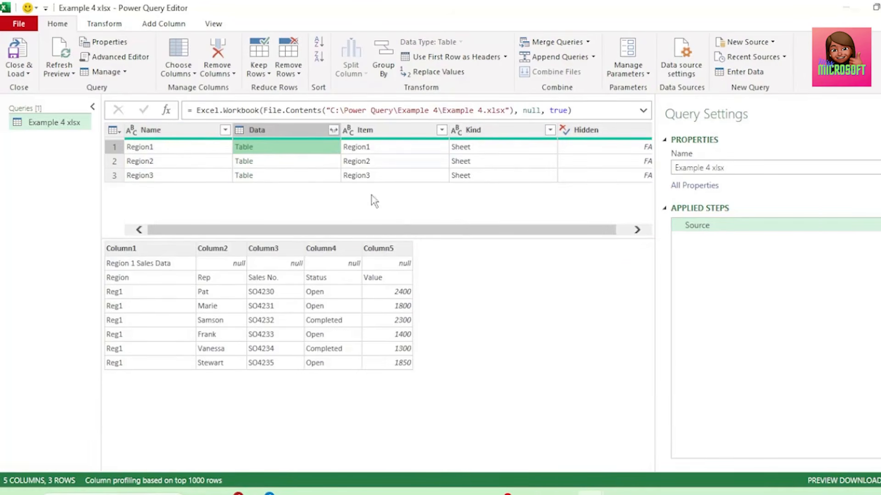
left_click(321, 162)
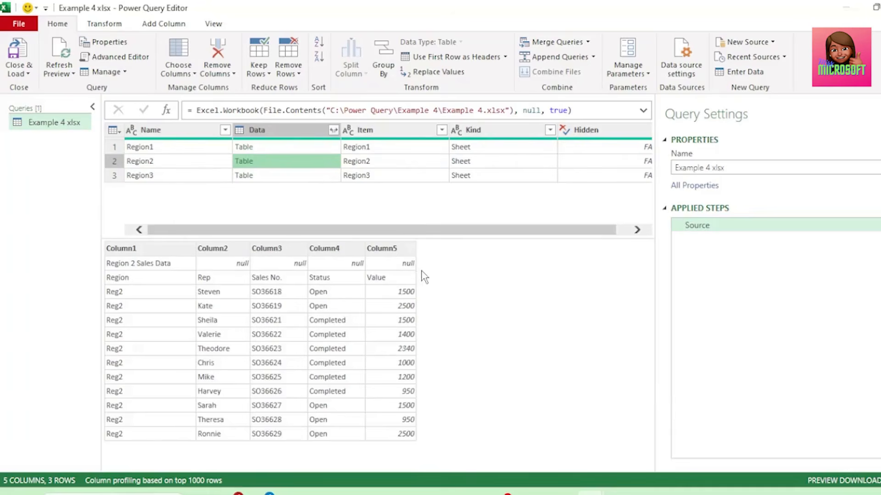
left_click(321, 175)
Add a custom column named Custom with the formula Table.RemoveFirstN ([Data]) and preview its nested tables.
left_click(173, 27)
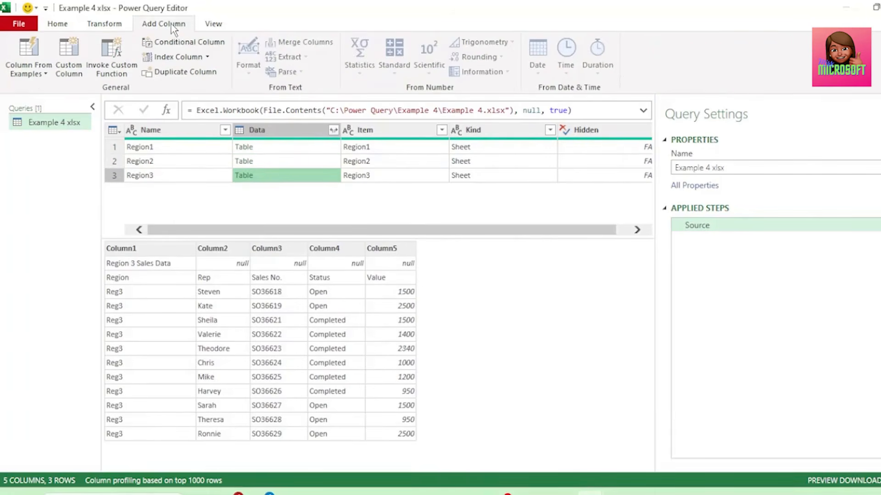
left_click(68, 74)
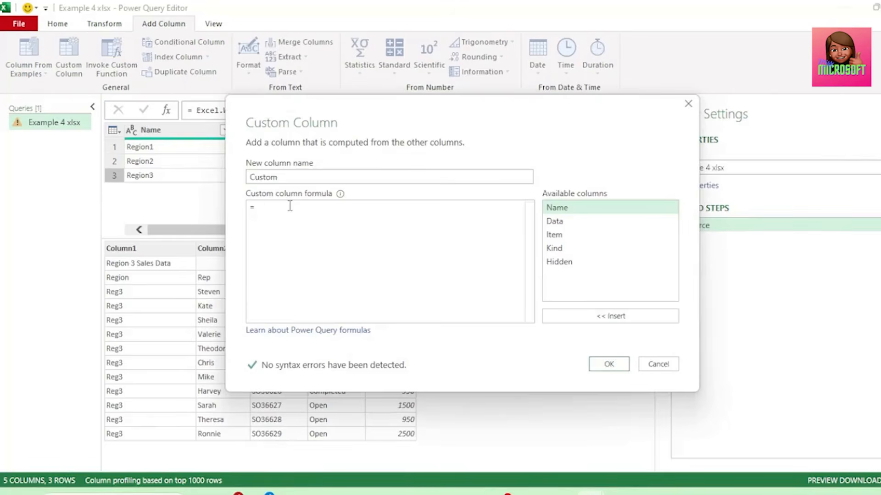
left_click(290, 206)
type("Table.Re")
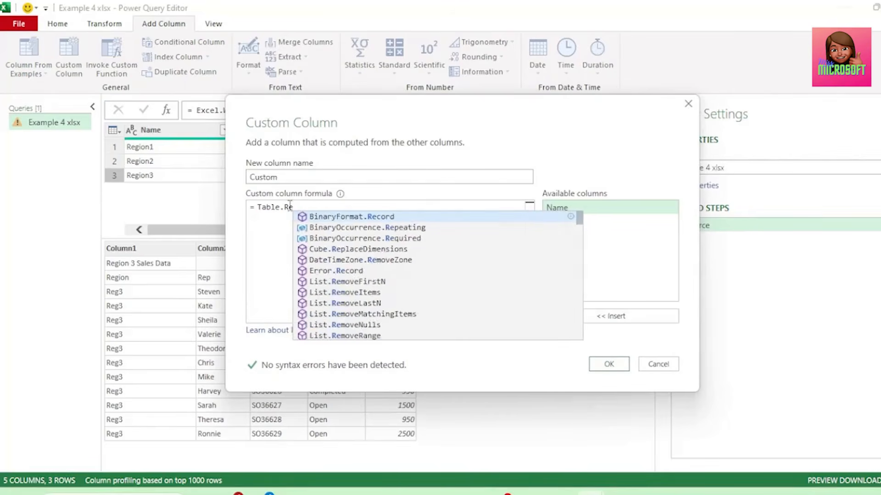
type("move")
left_click(366, 316)
type("(")
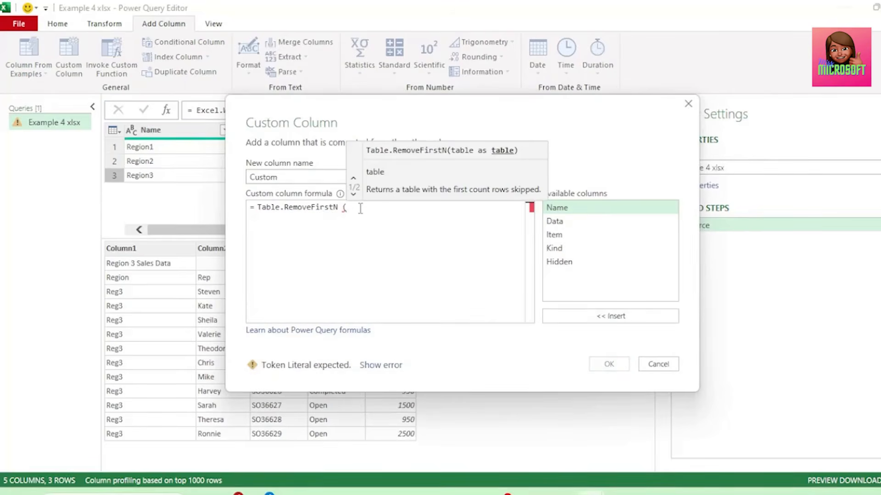
double_click(564, 221)
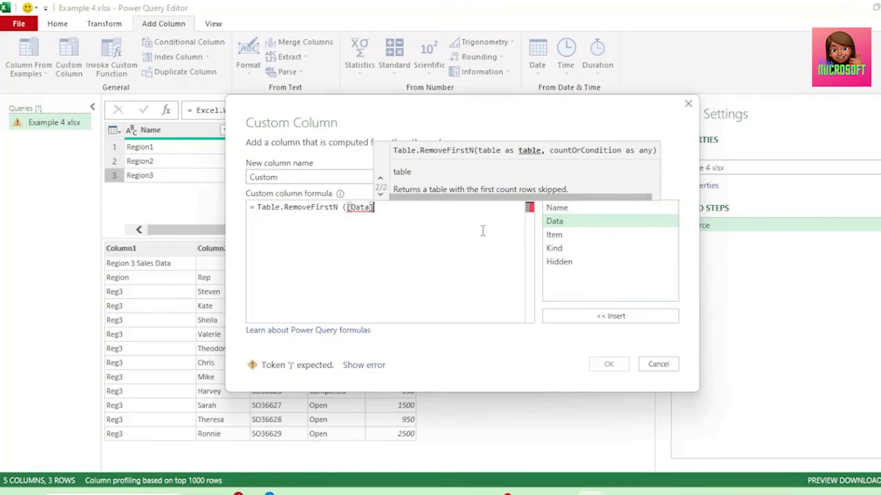
type(")")
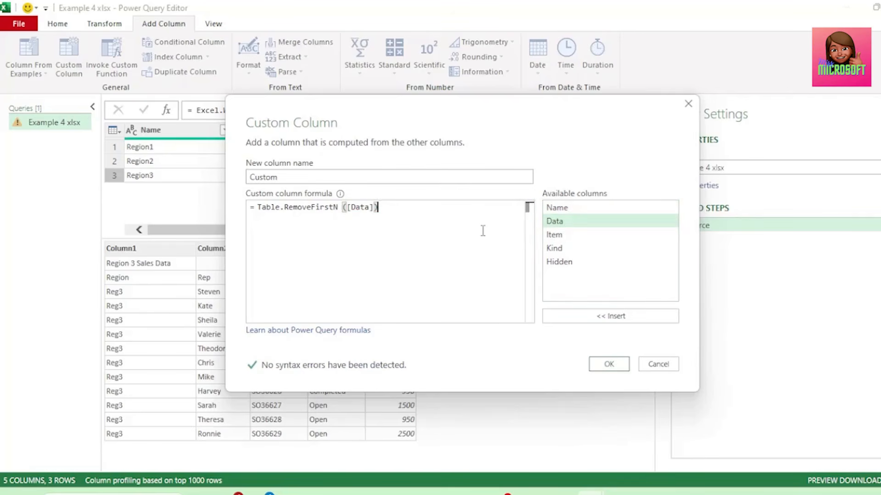
left_click(601, 367)
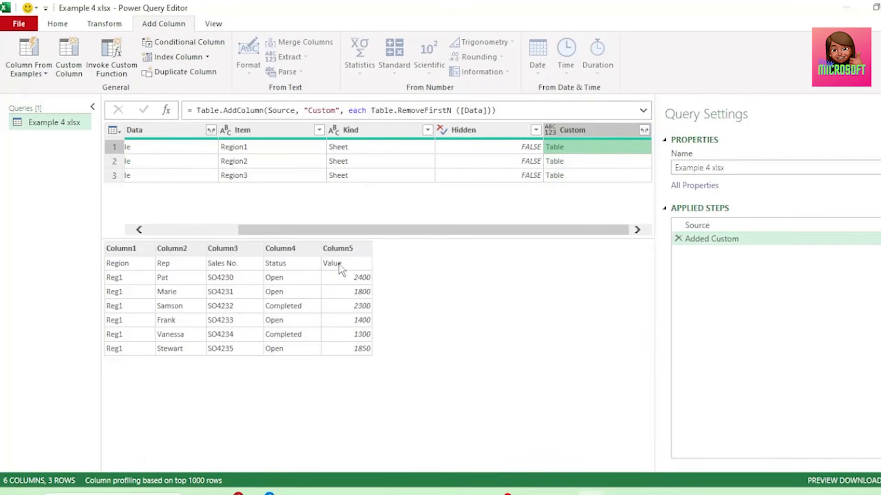
left_click(610, 166)
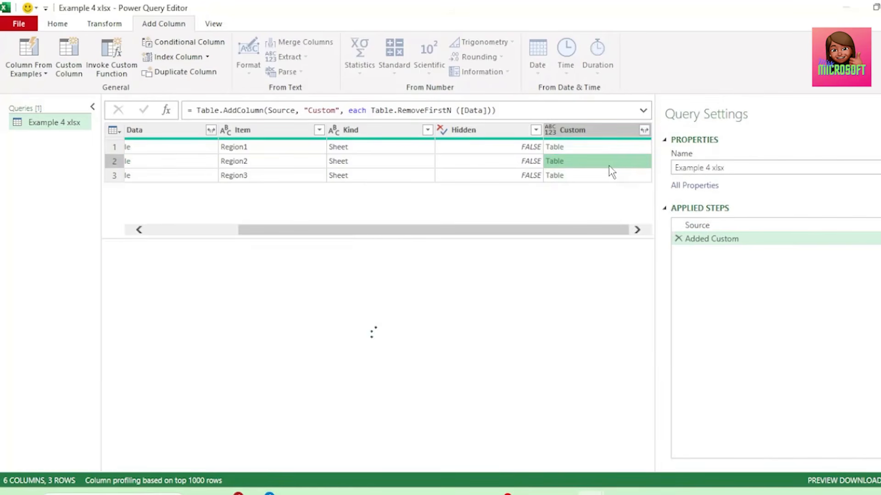
left_click(613, 176)
Change the custom column's formula to Table.PromoteHeaders (Table.RemoveFirstN ([Data])) and preview the nested tables.
left_click(879, 238)
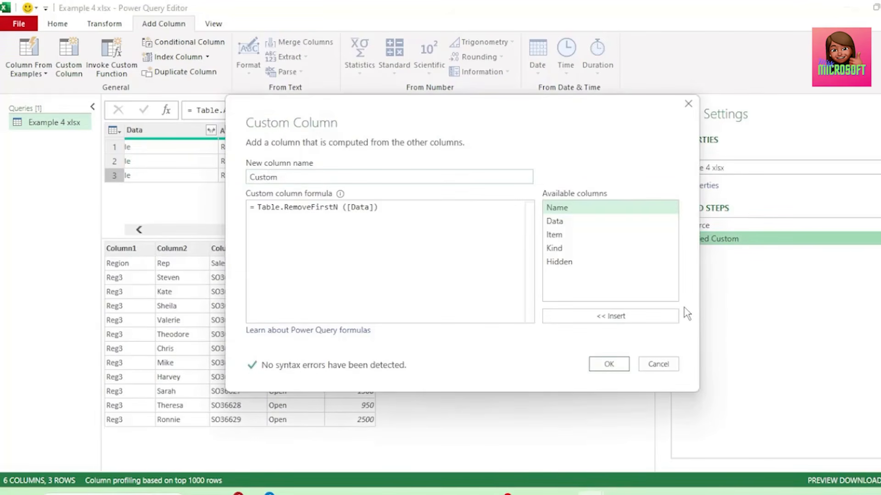
left_click(256, 208)
type("Table")
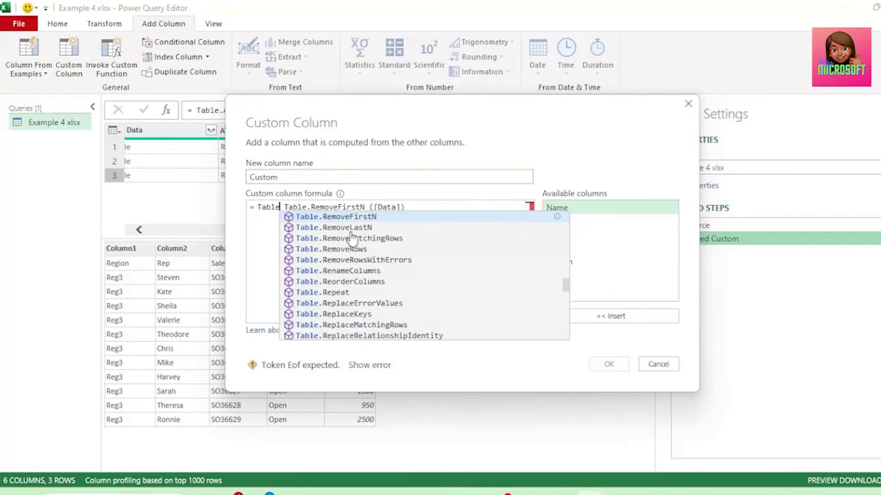
type(".PromoteHeaders (")
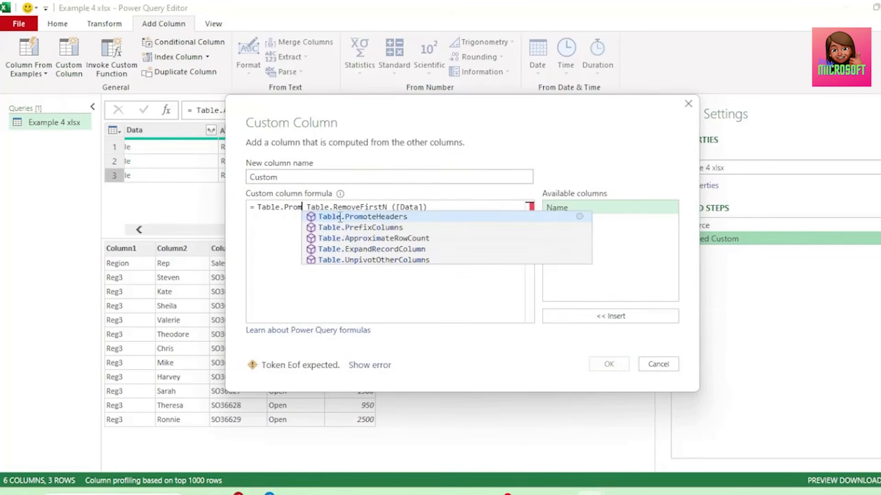
left_click(512, 216)
type(")")
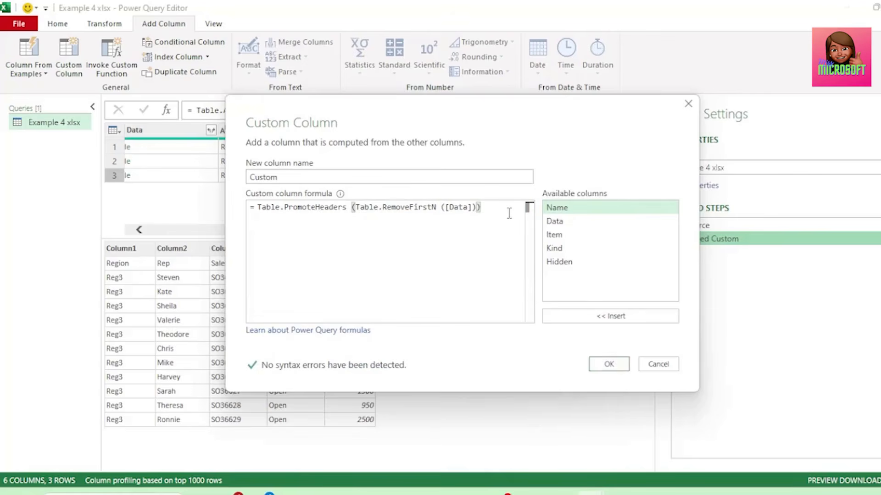
left_click(610, 367)
left_click(625, 148)
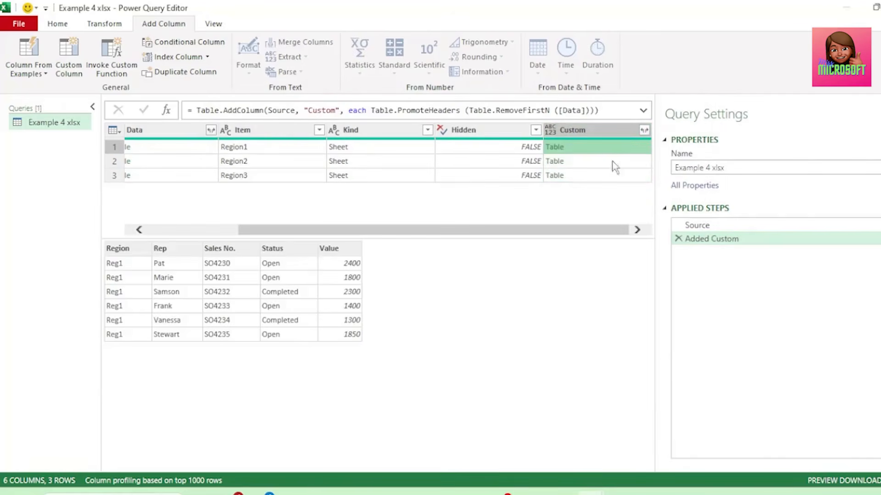
left_click(593, 176)
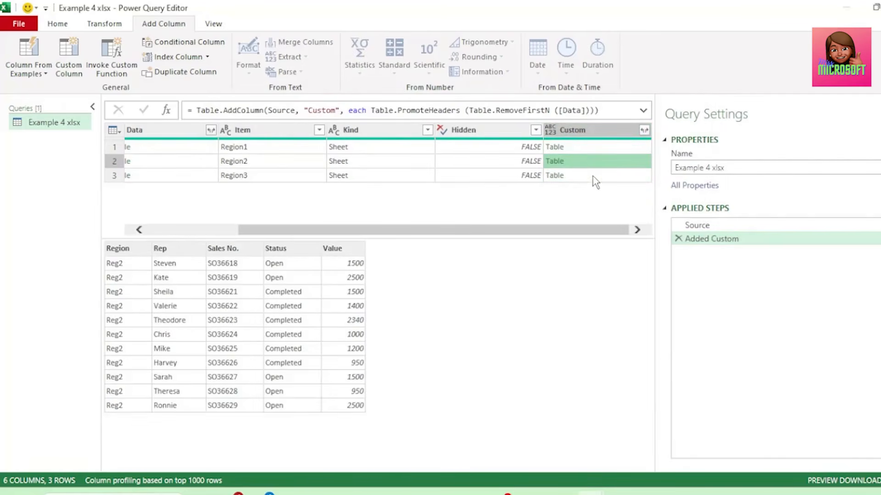
Remove all columns except Custom and convert the remaining column to a list.
left_click(662, 134)
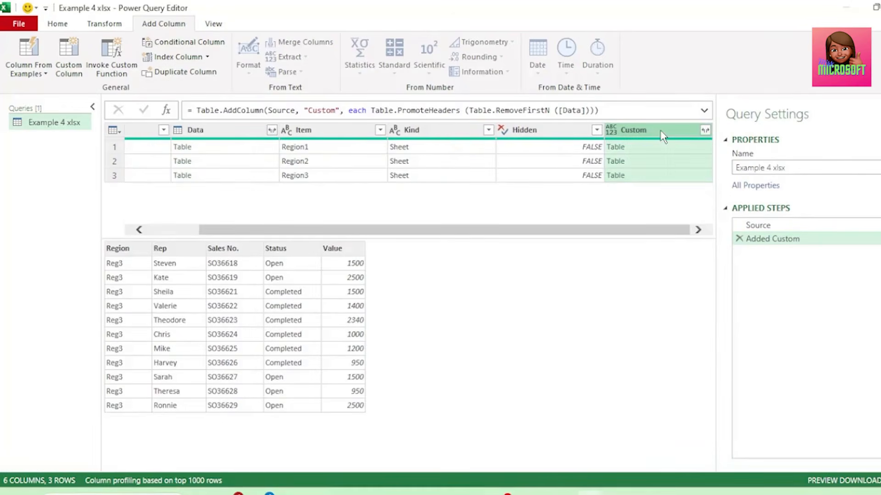
right_click(663, 135)
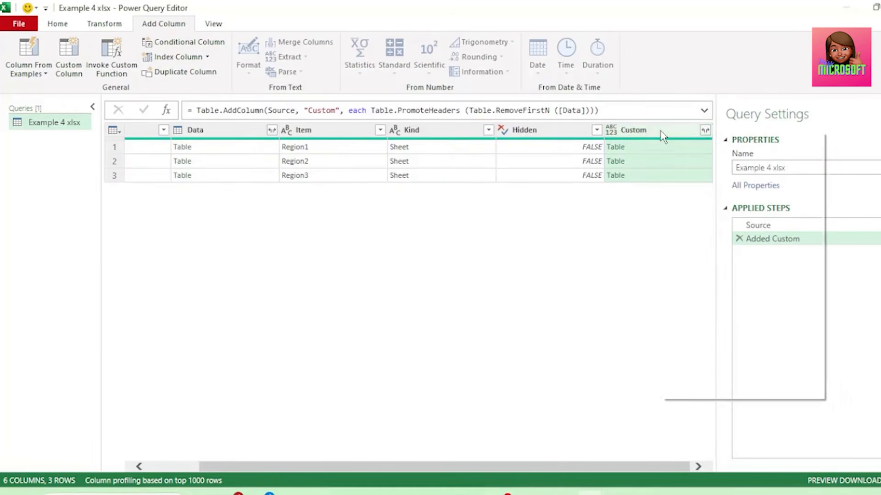
left_click(718, 177)
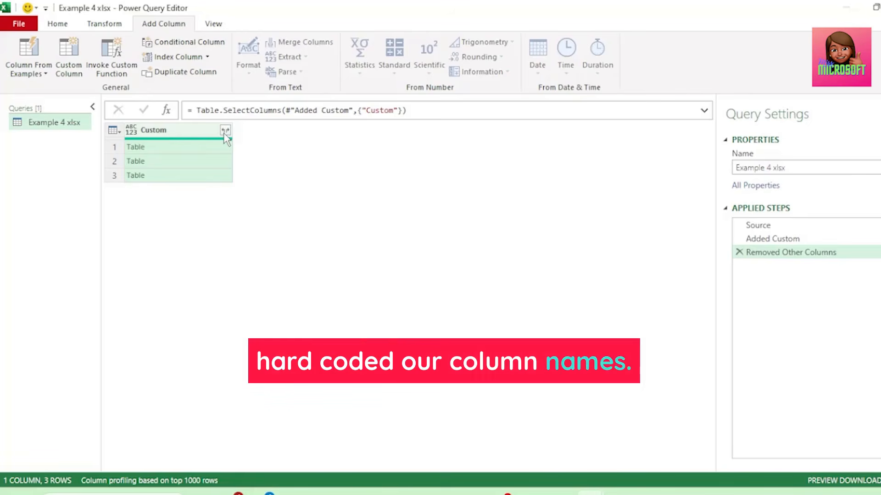
left_click(109, 27)
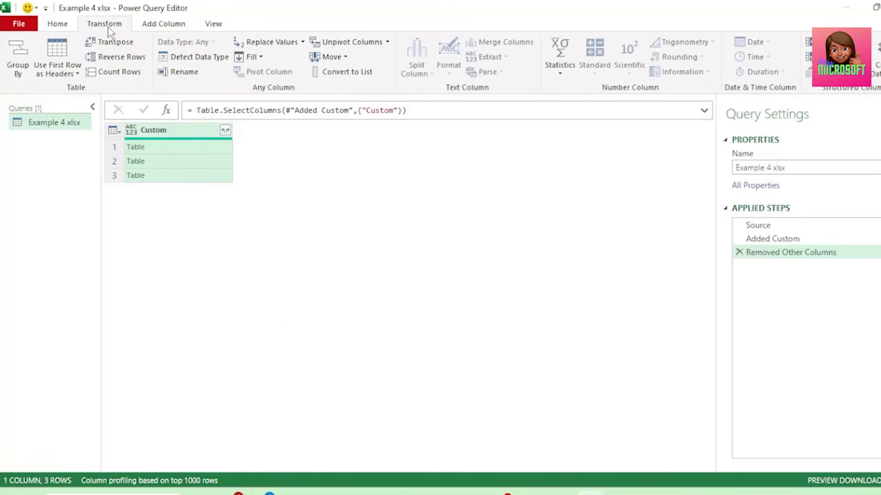
left_click(328, 76)
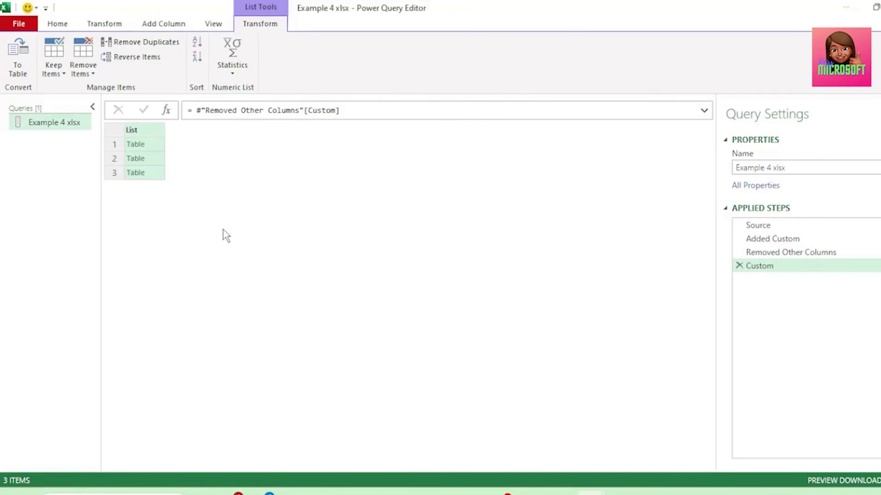
Change the list step's formula to Table.Combine (#"Removed Other Columns"[Custom]) and load the query result into the workbook.
left_click(704, 111)
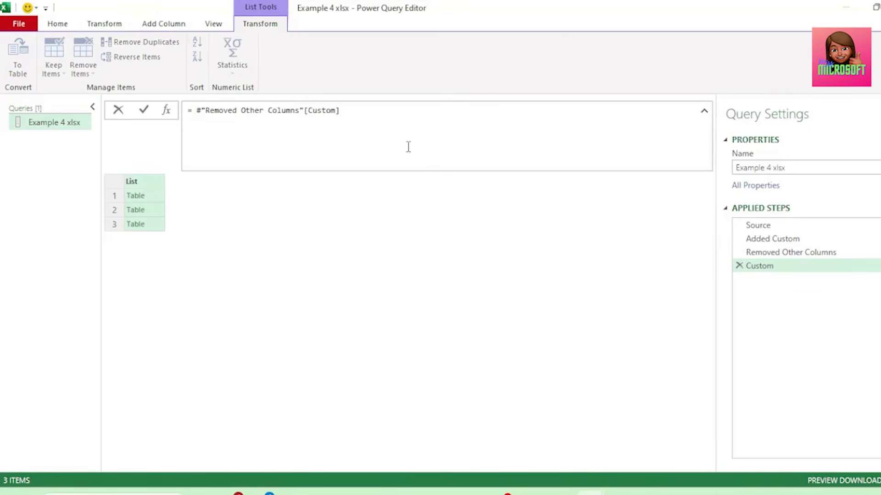
left_click(193, 111)
type("Table.")
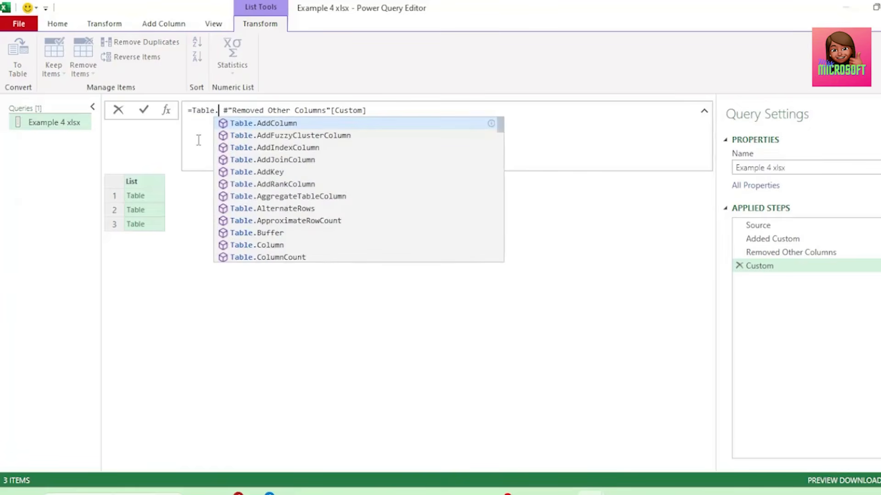
type("Com")
left_click(257, 122)
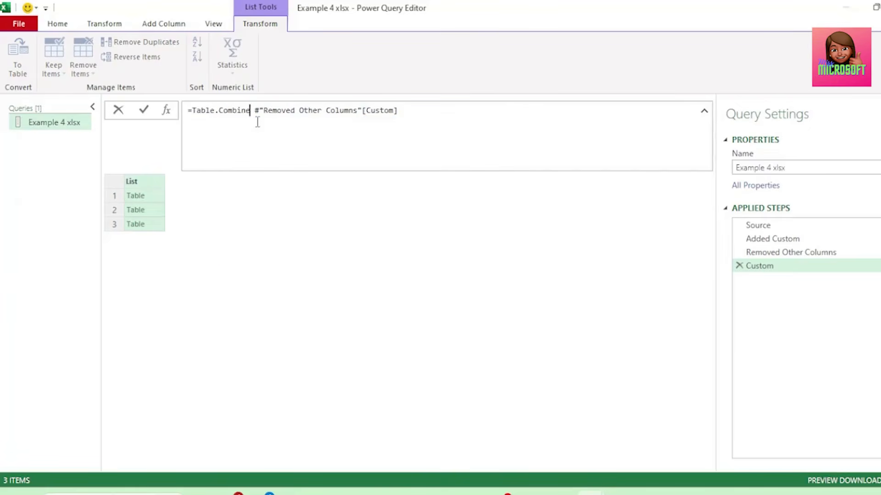
left_click(257, 122)
type("(")
left_click(412, 110)
type(")")
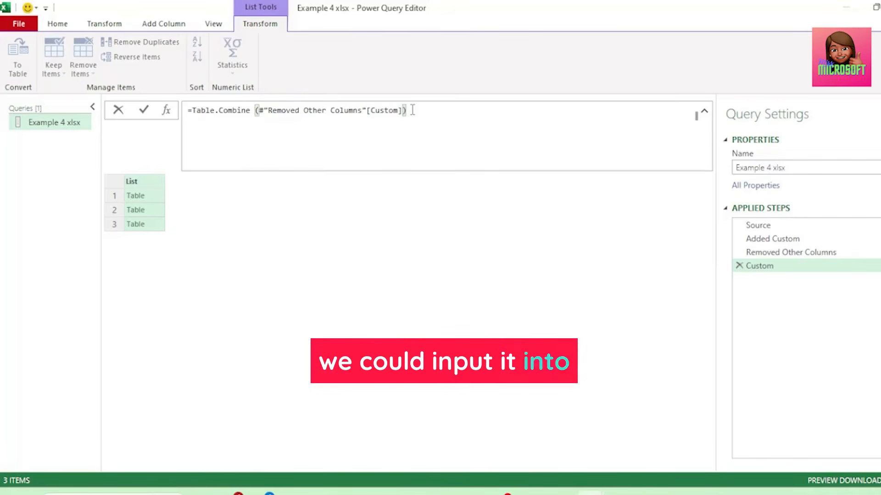
key("Return")
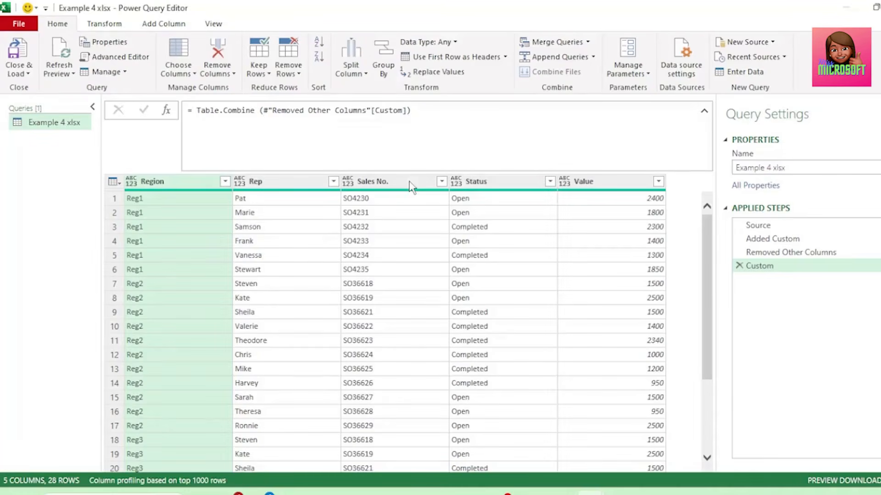
left_click(704, 111)
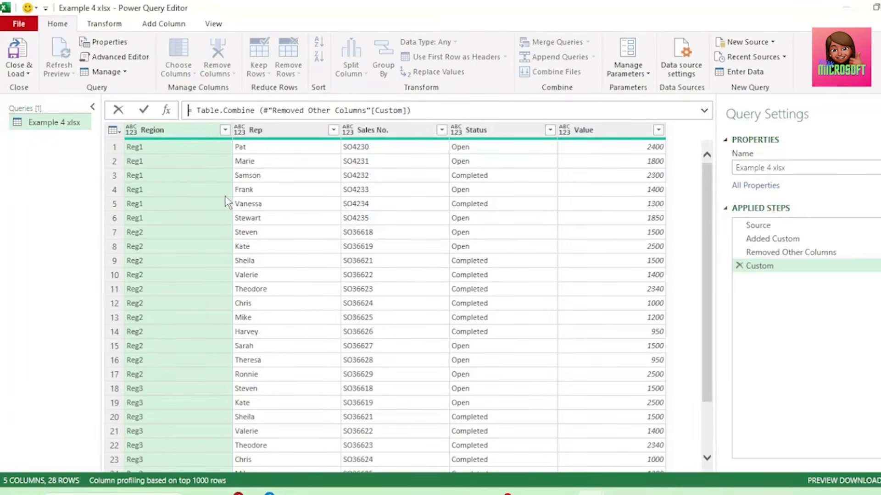
mouse_move(707, 204)
left_mouse_down()
mouse_move(715, 227)
mouse_move(702, 196)
left_mouse_up()
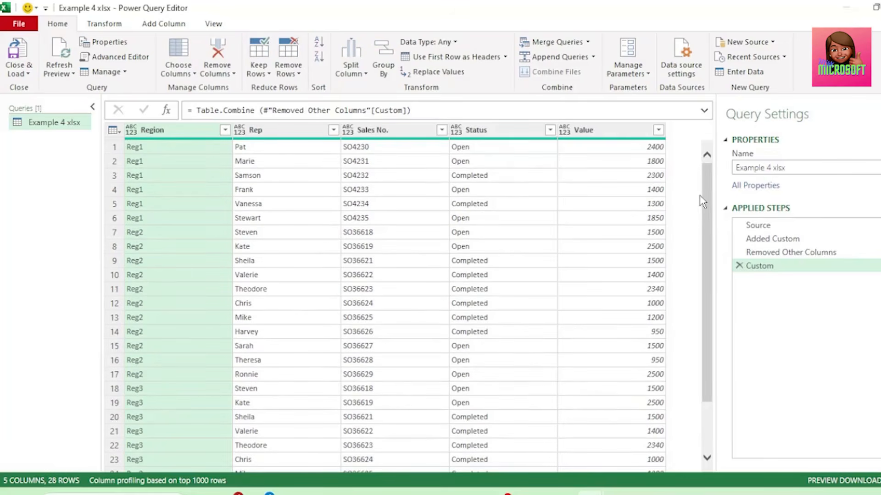
left_click(20, 73)
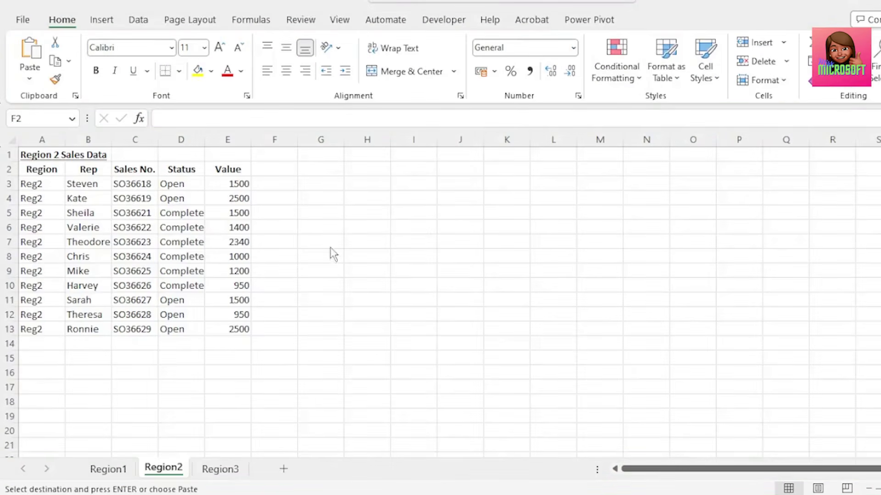
Insert the cut Comment cells at F2 on the Region2 sheet of the source workbook.
left_click(285, 172)
right_click(281, 173)
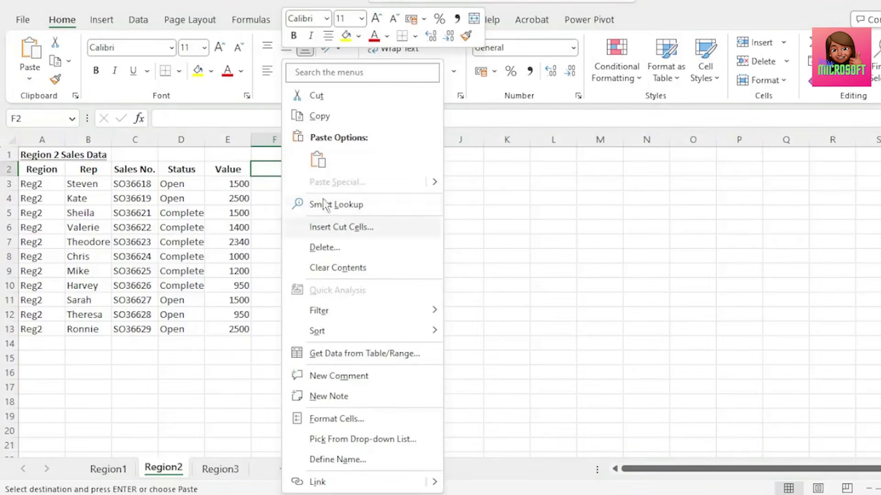
left_click(339, 227)
left_click(359, 289)
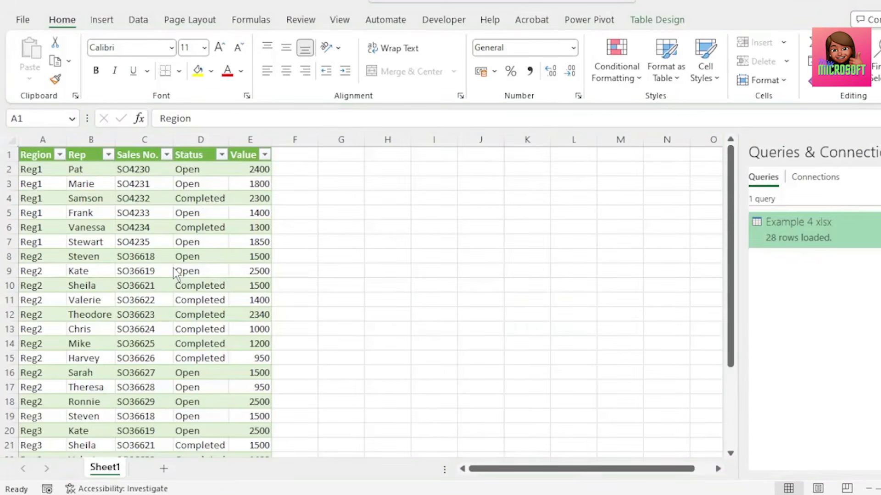
Refresh the loaded query table on Sheet1 and select its Comment column.
right_click(152, 214)
left_click(183, 192)
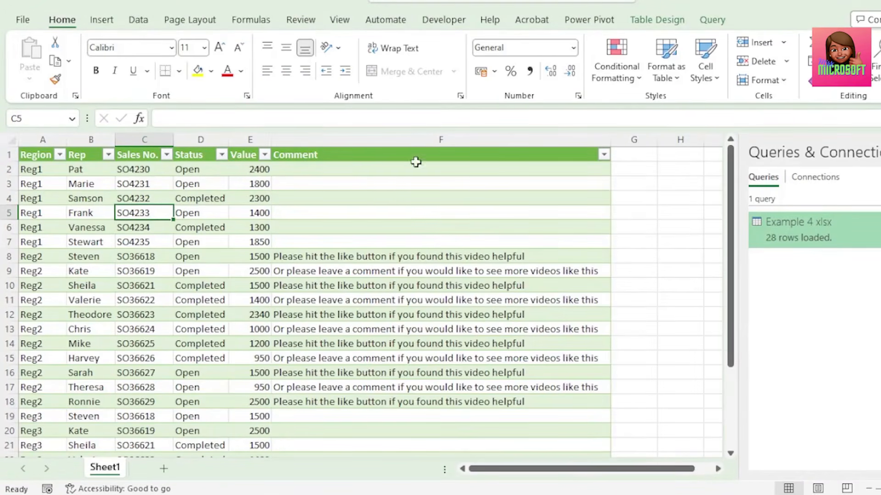
left_click_drag(417, 154, 424, 445)
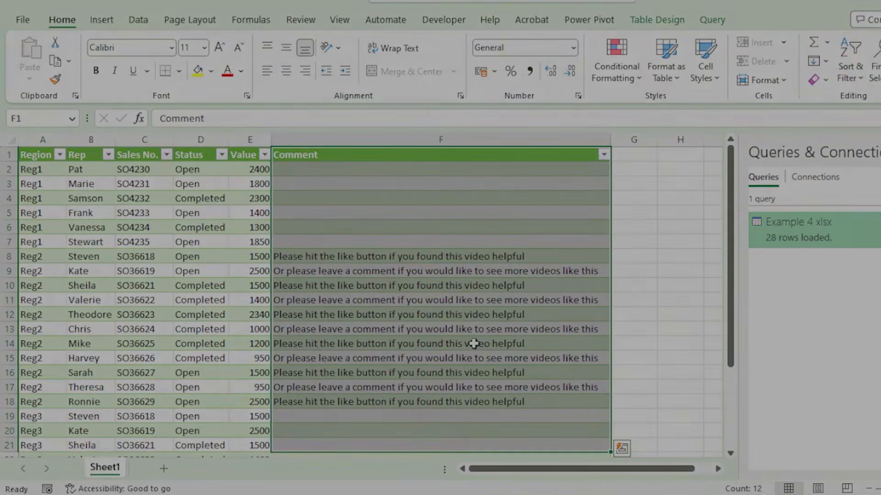